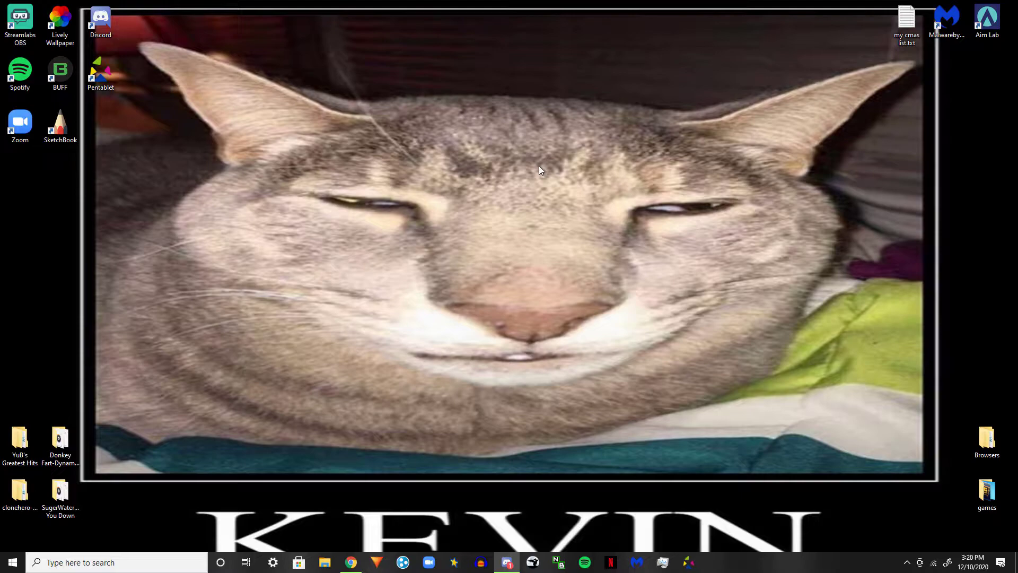
drag(133, 29, 386, 174)
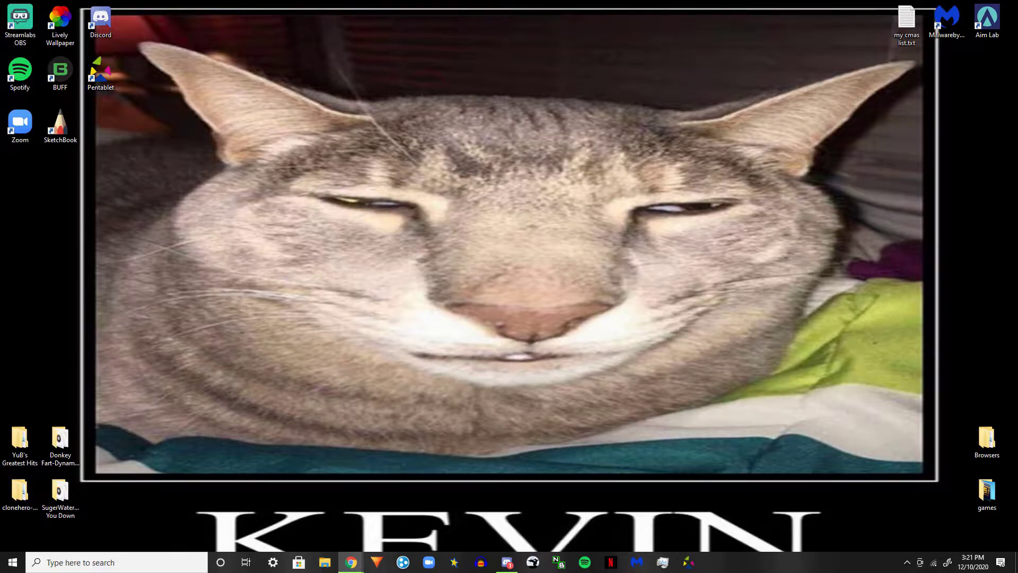
drag(1017, 366, 307, 1)
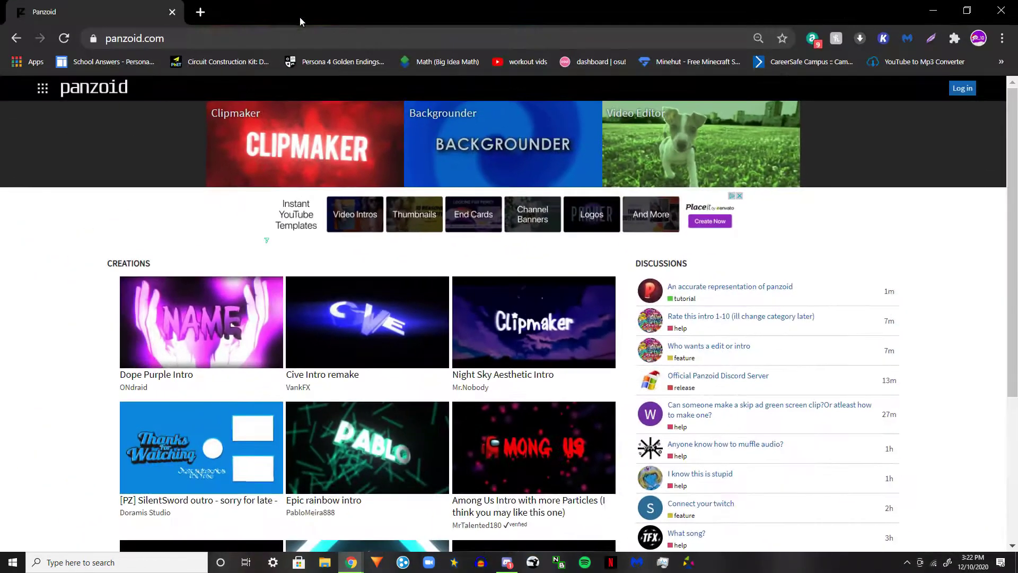
click(162, 42)
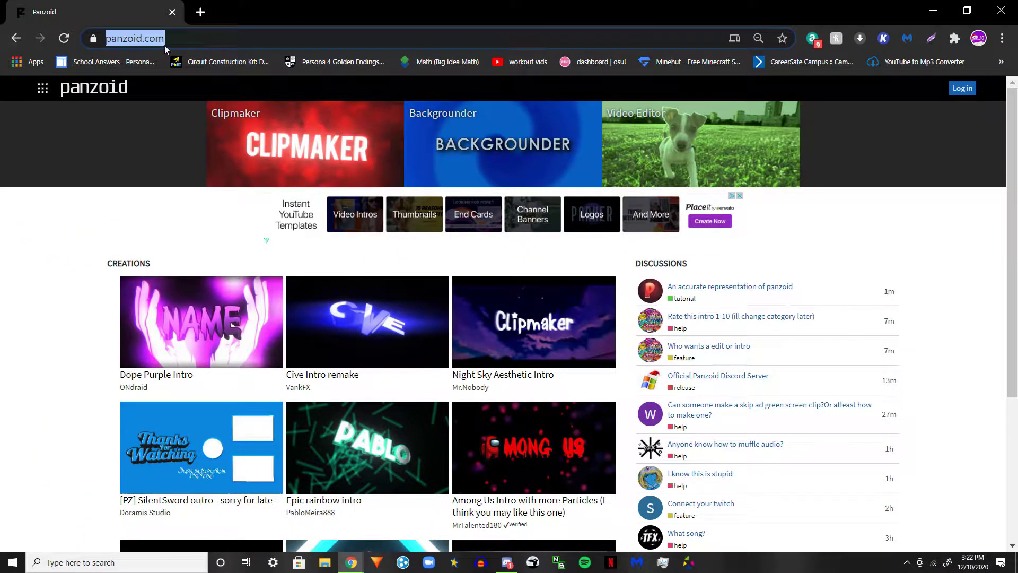
key(Right)
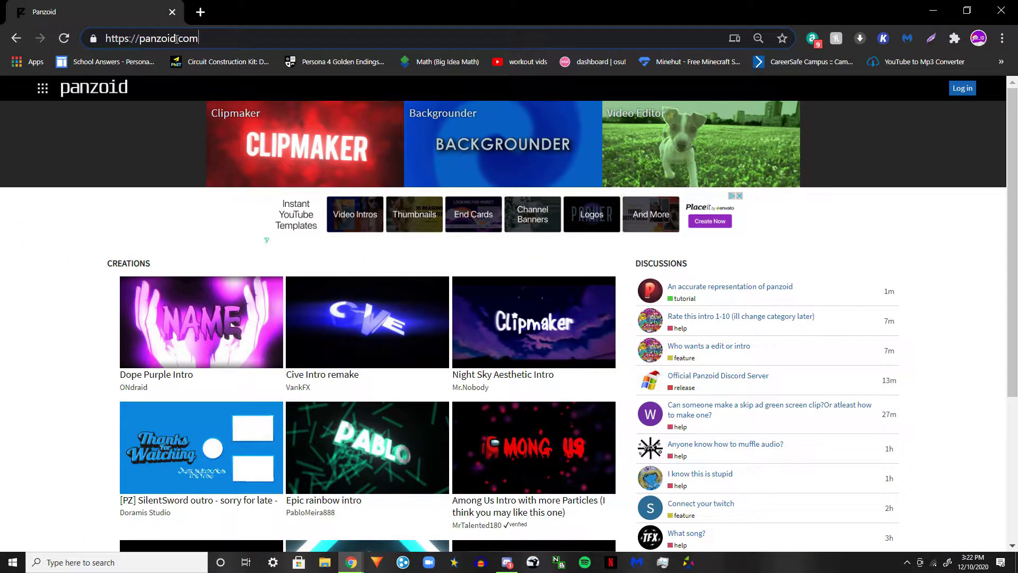
click(150, 227)
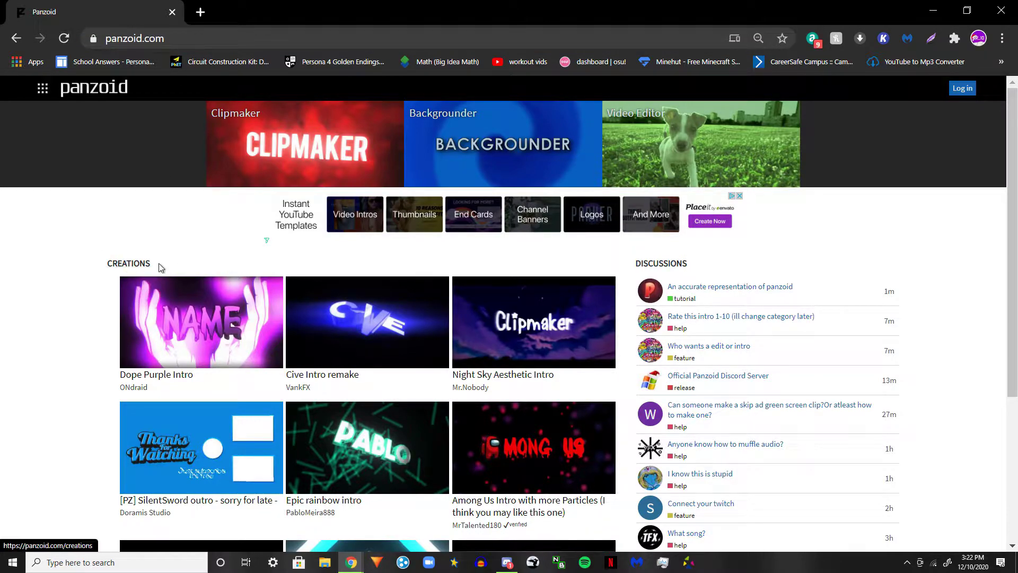
- Browse the featured creations on the Panzoid home page and open the full creations list
scroll(190, 264, down, 2)
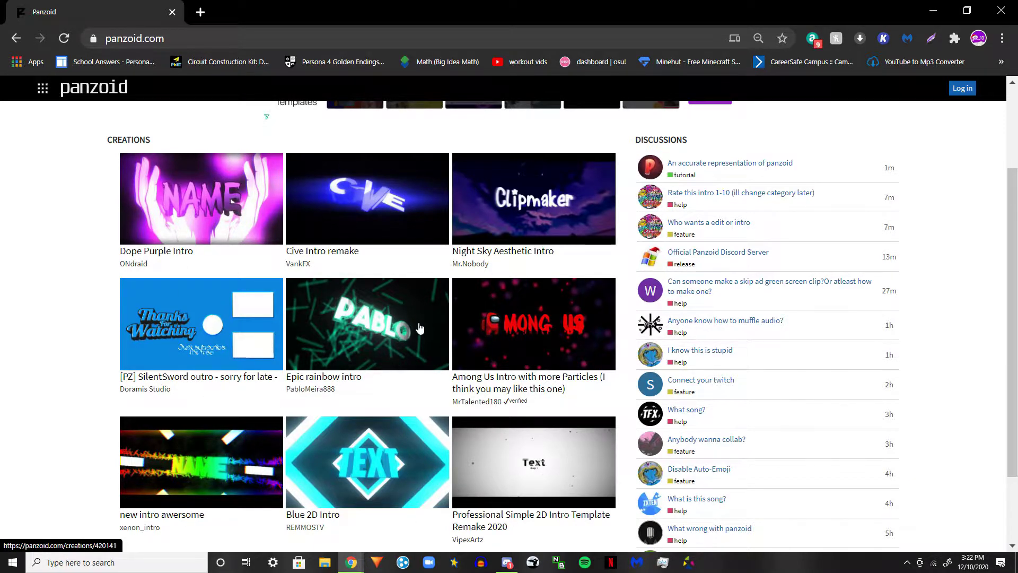
scroll(421, 471, down, 2)
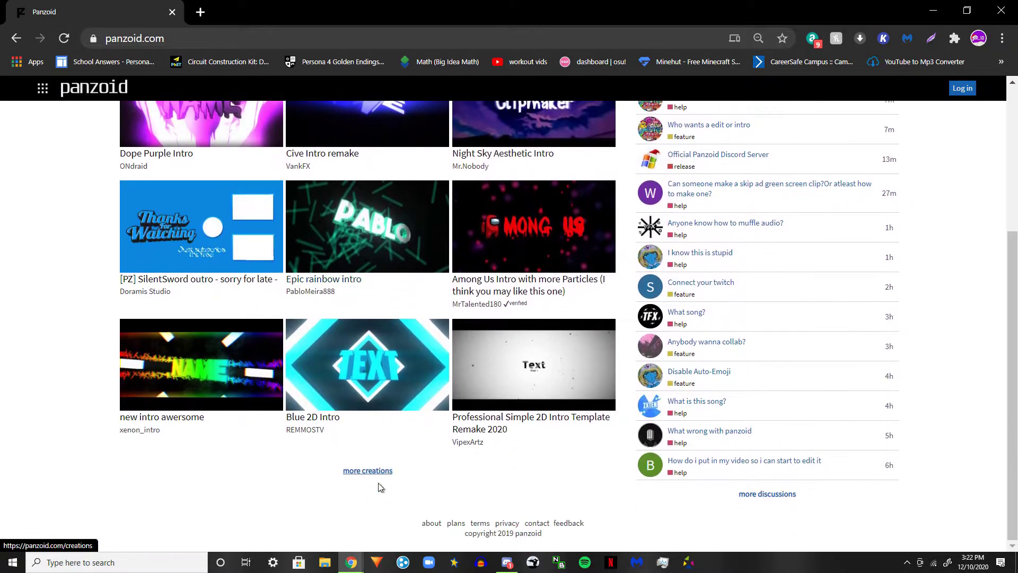
scroll(346, 378, up, 4)
scroll(347, 377, down, 4)
click(360, 478)
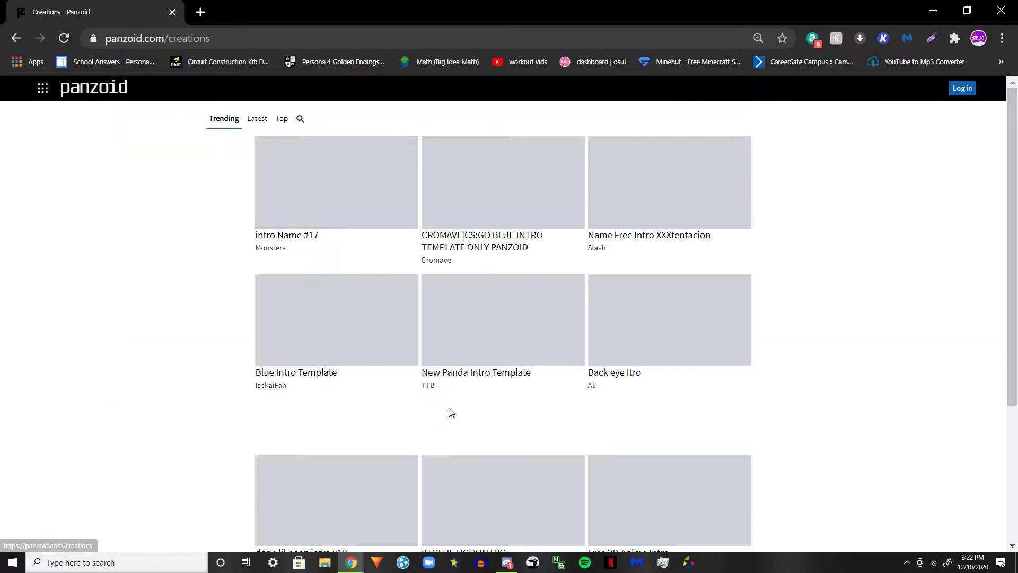
- Look through the trending creations and open the "CROMAVE|CS:GO BLUE INTRO TEMPLATE ONLY PANZOID" template in Clipmaker
scroll(489, 289, down, 14)
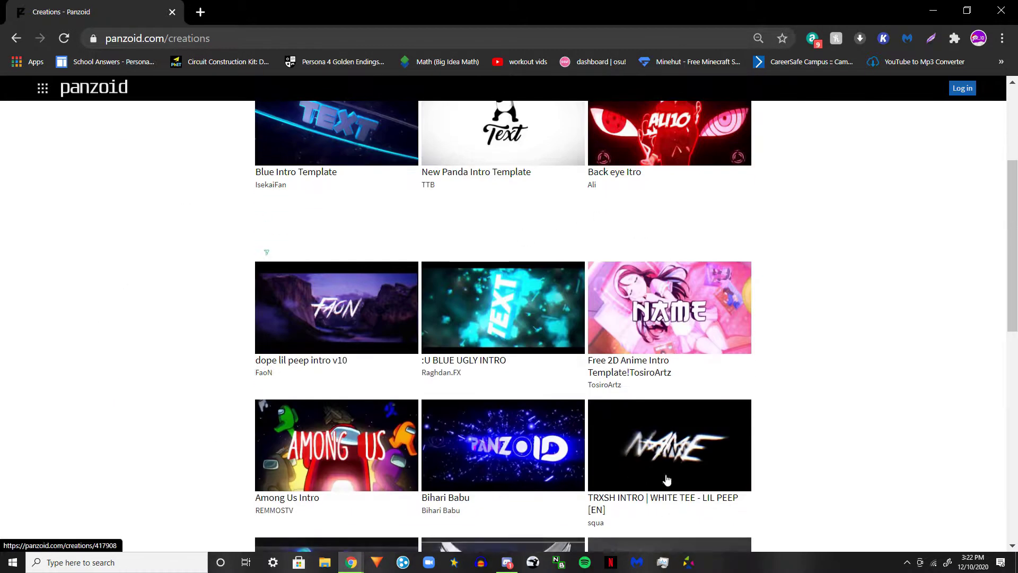
scroll(845, 411, up, 14)
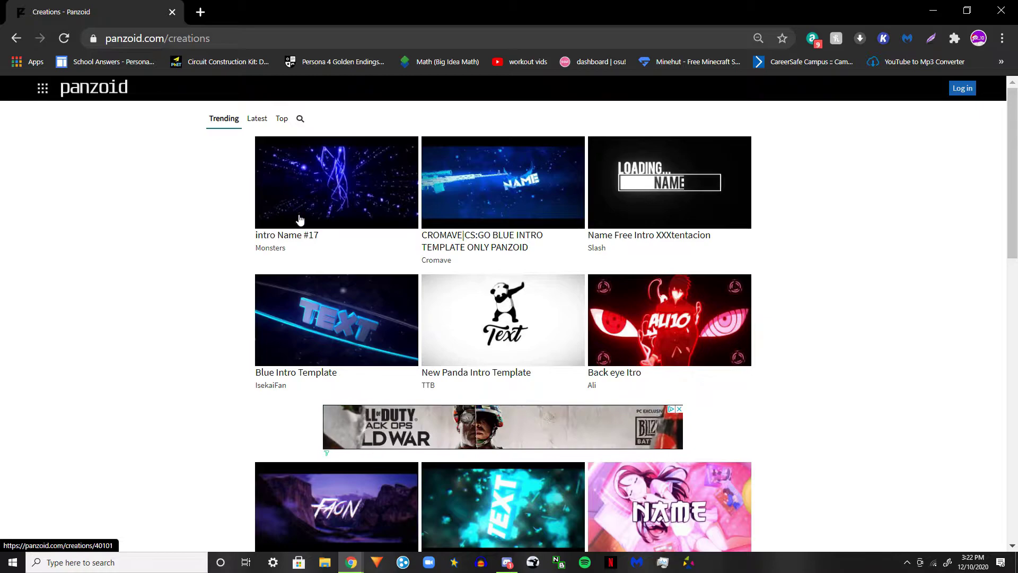
click(499, 195)
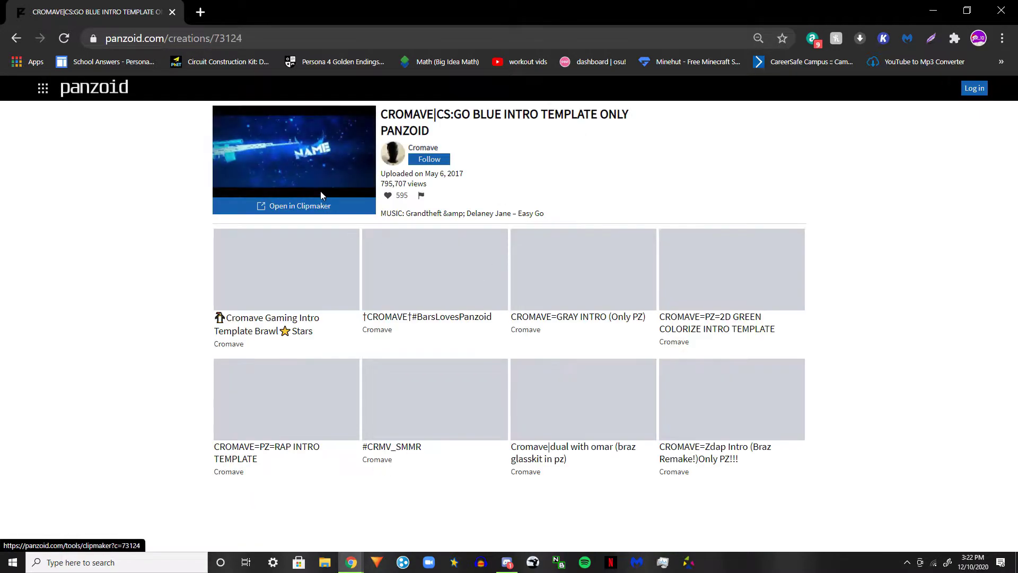
click(318, 203)
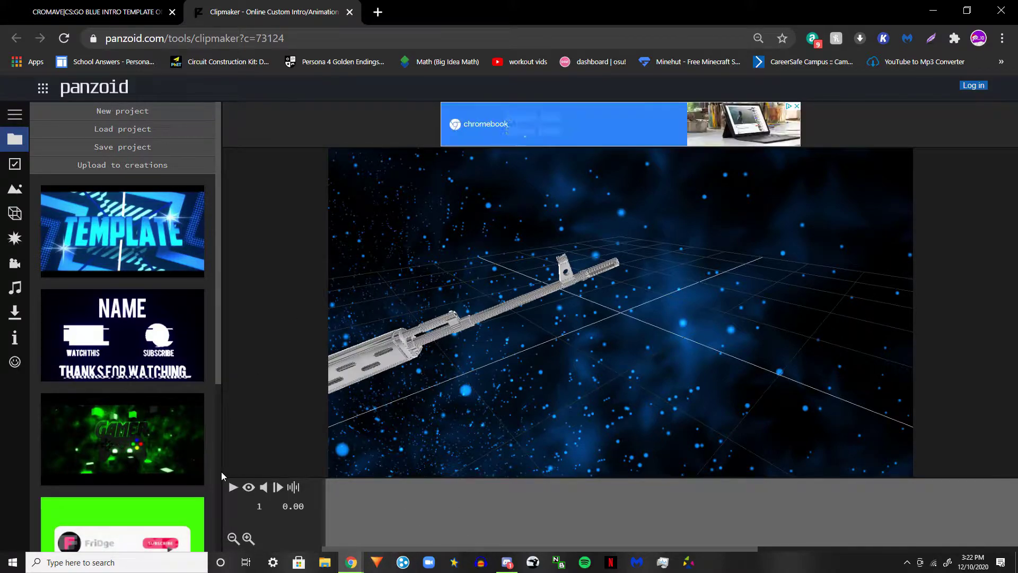
- Turn on the preview of the intro template, play the animation and pause it
mouse_move(328, 509)
mouse_down()
mouse_move(908, 544)
mouse_move(341, 501)
mouse_move(949, 505)
mouse_move(324, 507)
mouse_up()
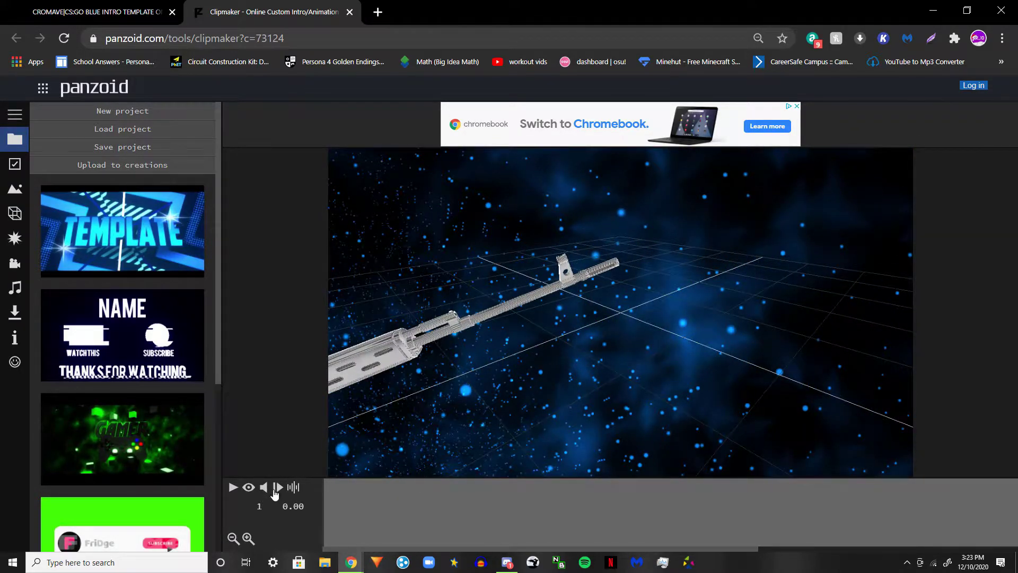
click(249, 488)
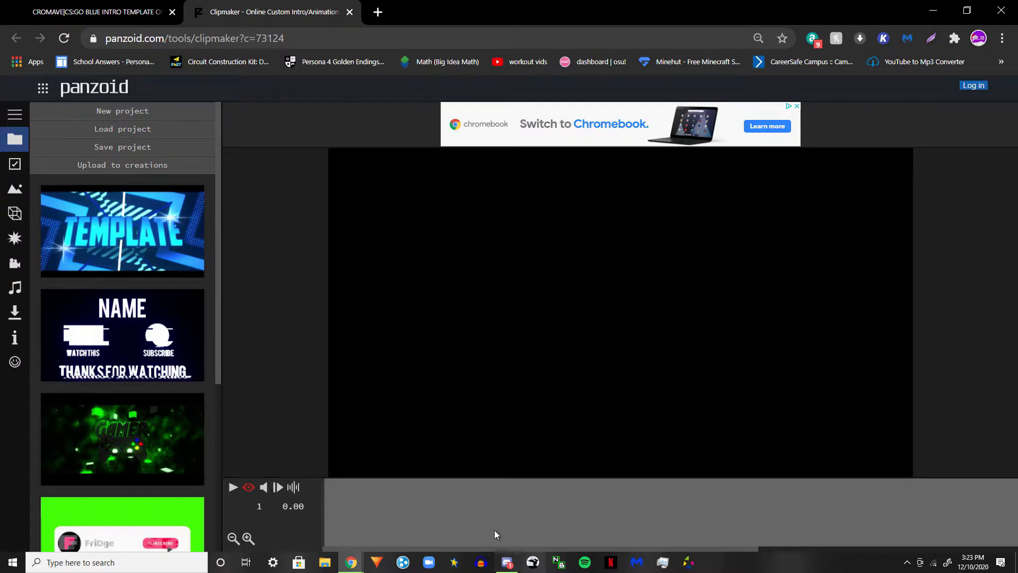
drag(200, 475, 307, 492)
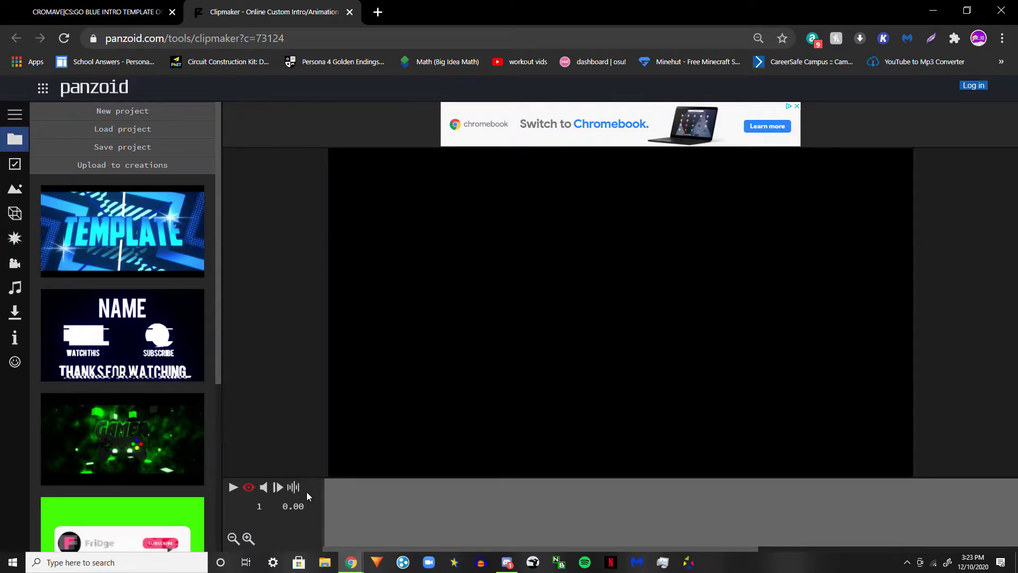
click(231, 491)
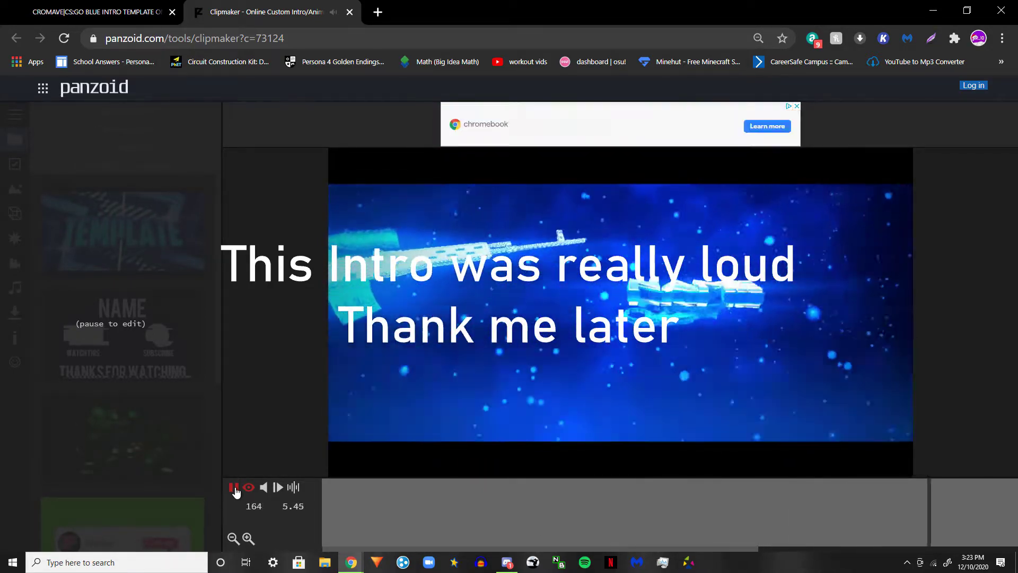
click(234, 488)
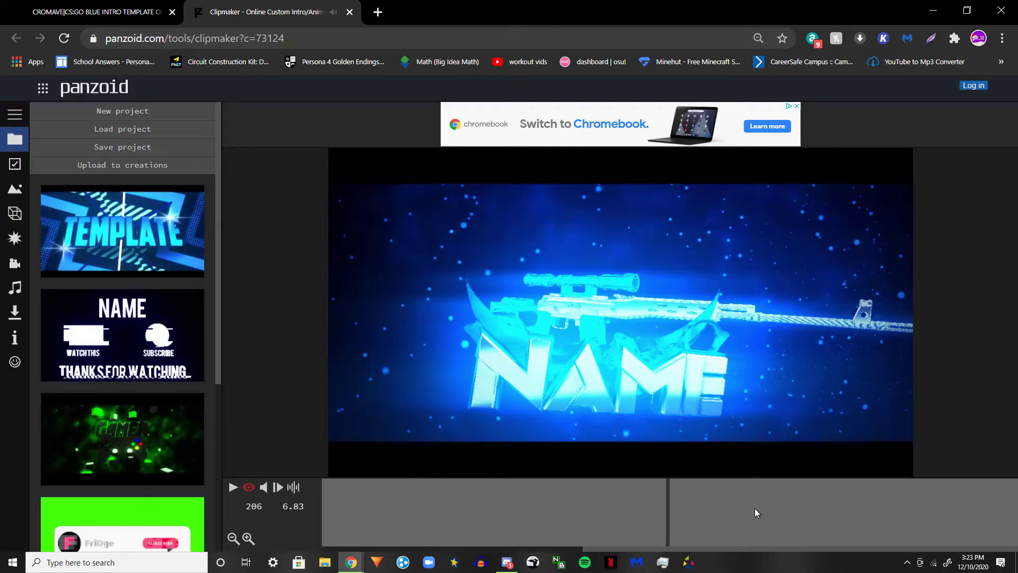
- Scrub the timeline back and set the playhead at 2.00 seconds, where the name text is in view
drag(680, 509, 149, 526)
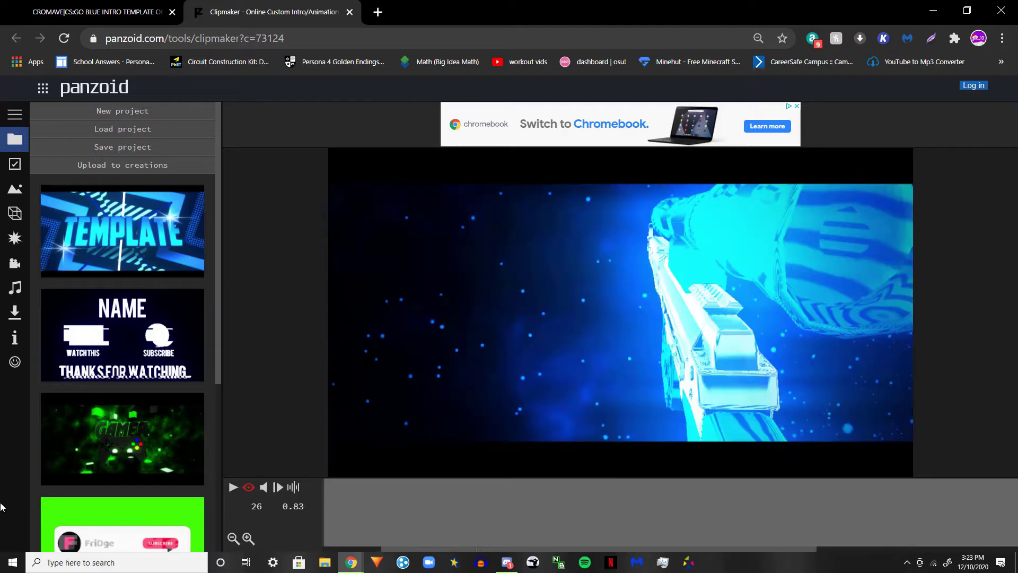
drag(486, 539, 328, 536)
drag(391, 544, 547, 524)
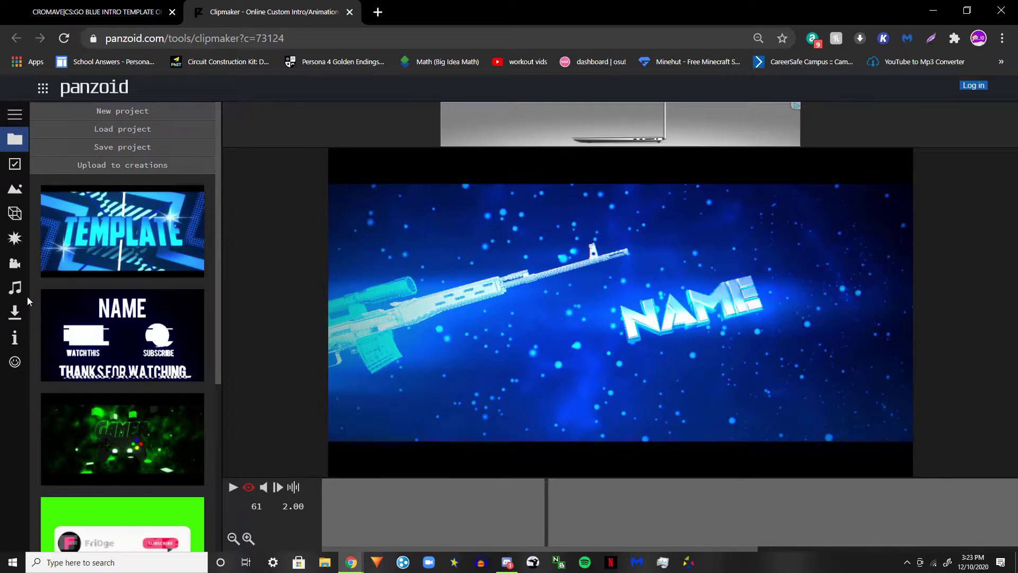
- Find the TEXT group among the project's objects and change its first 3D text from NAME to "Bob"
click(15, 214)
scroll(88, 198, down, 3)
scroll(87, 193, down, 10)
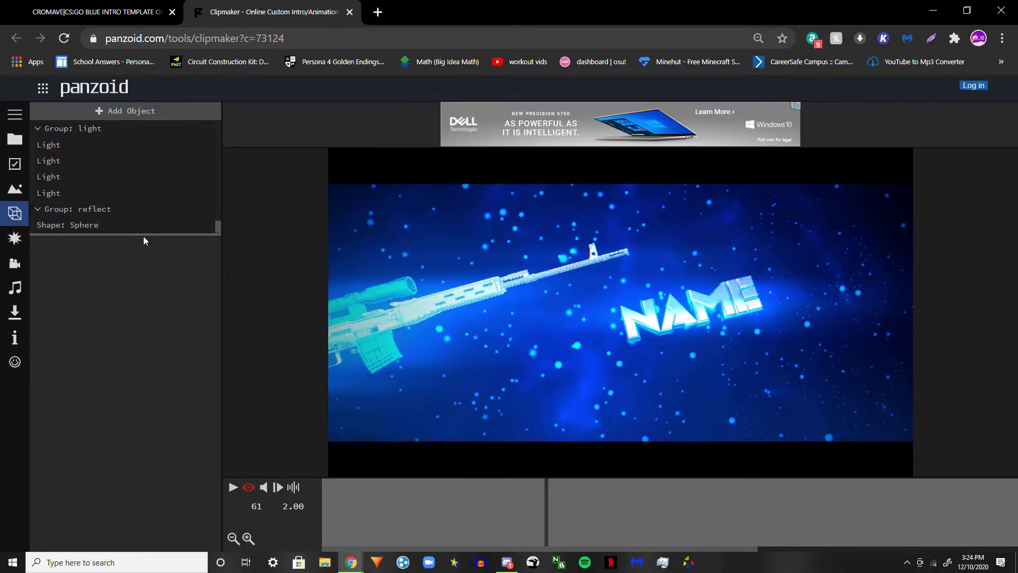
scroll(140, 323, up, 3)
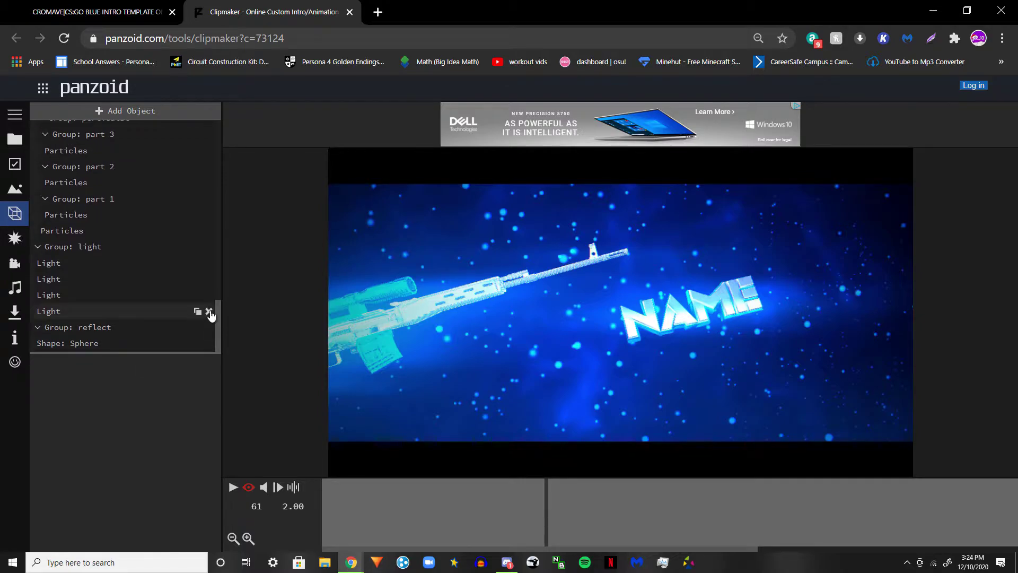
drag(217, 314, 196, 128)
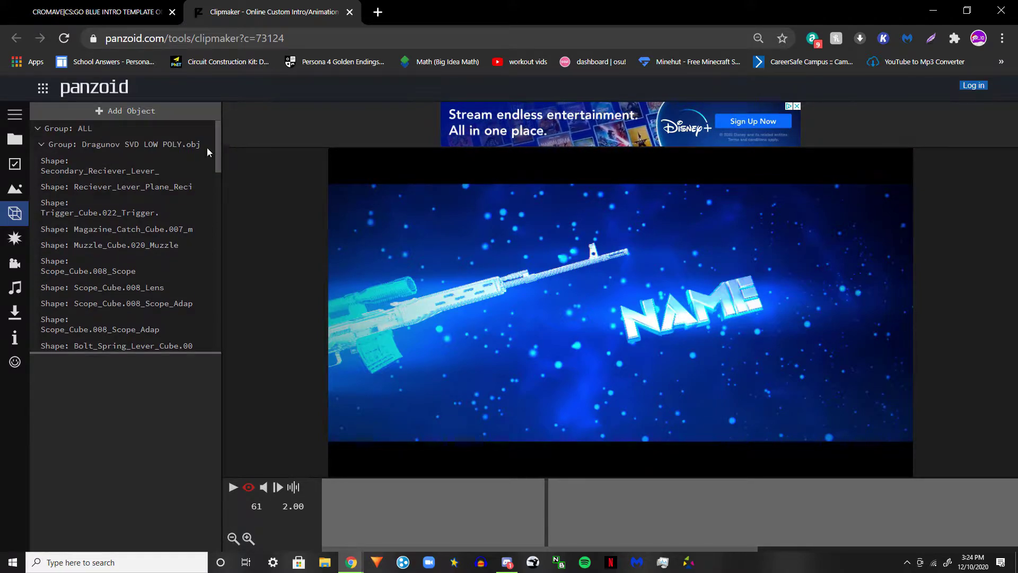
scroll(114, 190, down, 5)
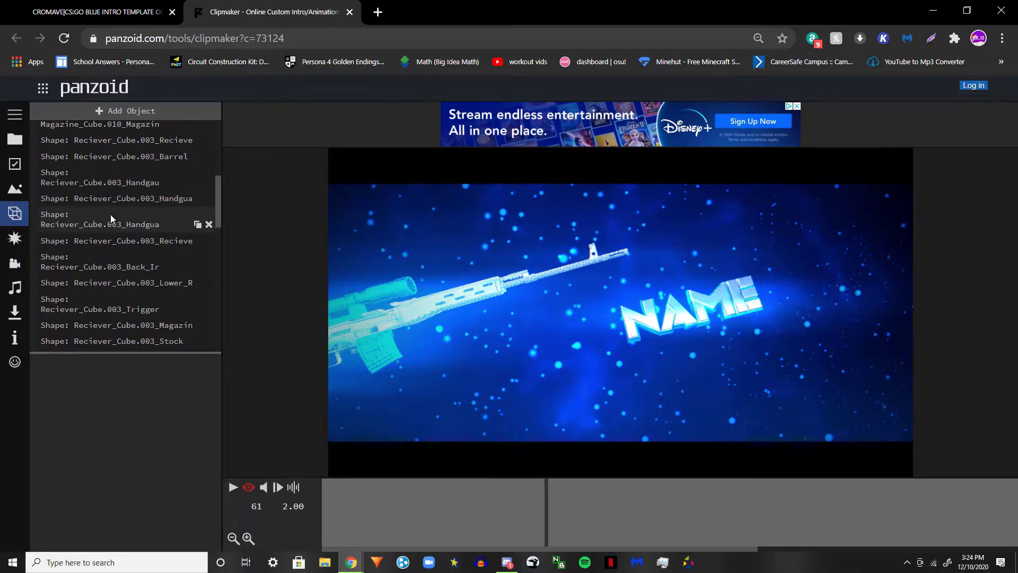
scroll(110, 214, down, 5)
scroll(110, 217, down, 3)
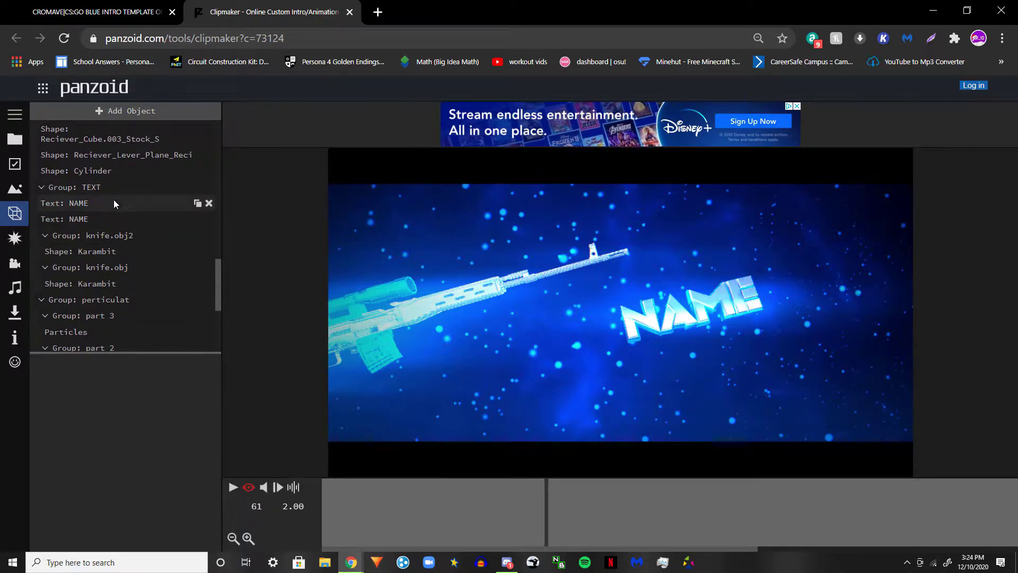
click(89, 204)
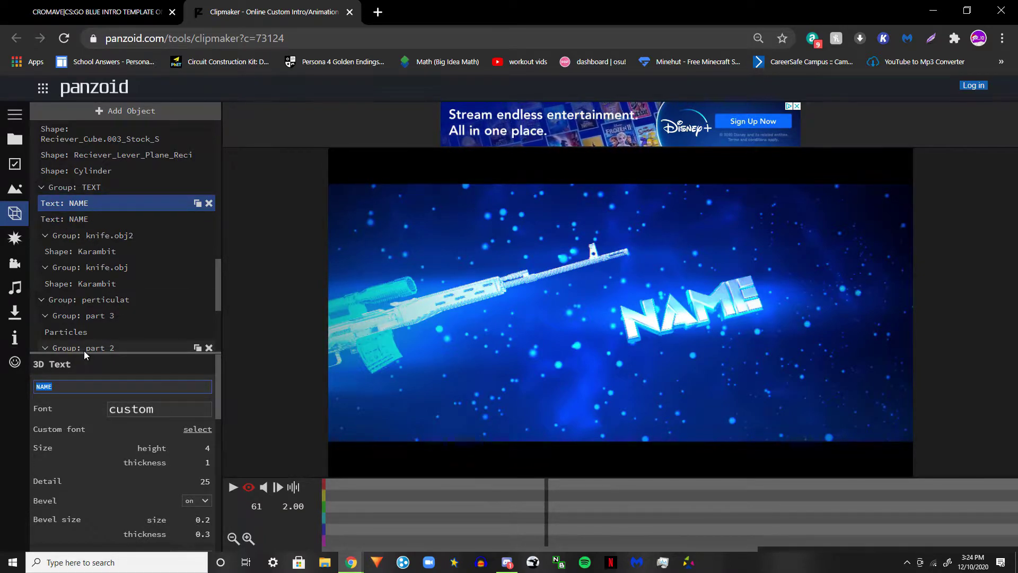
text(B)
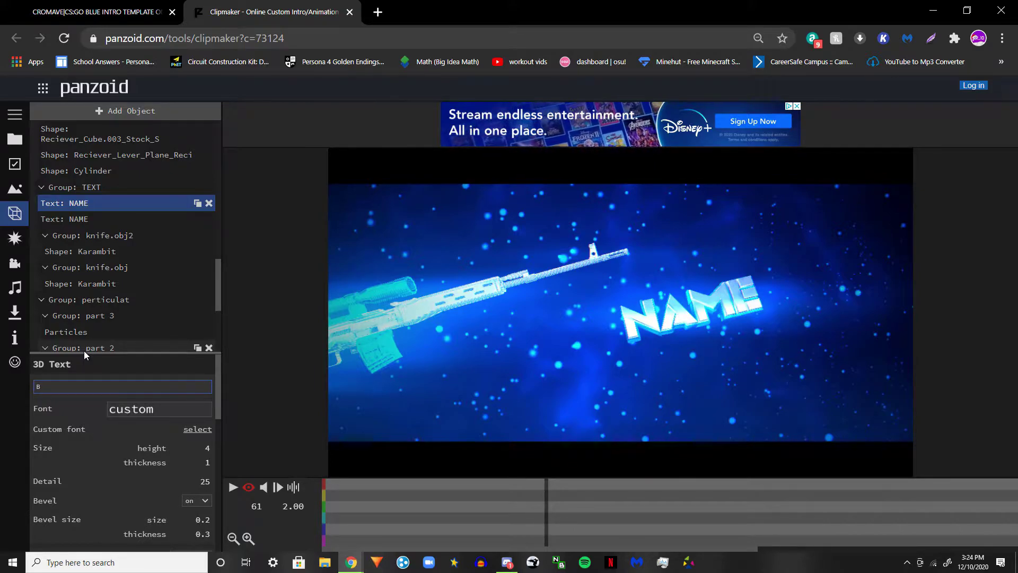
text(ob)
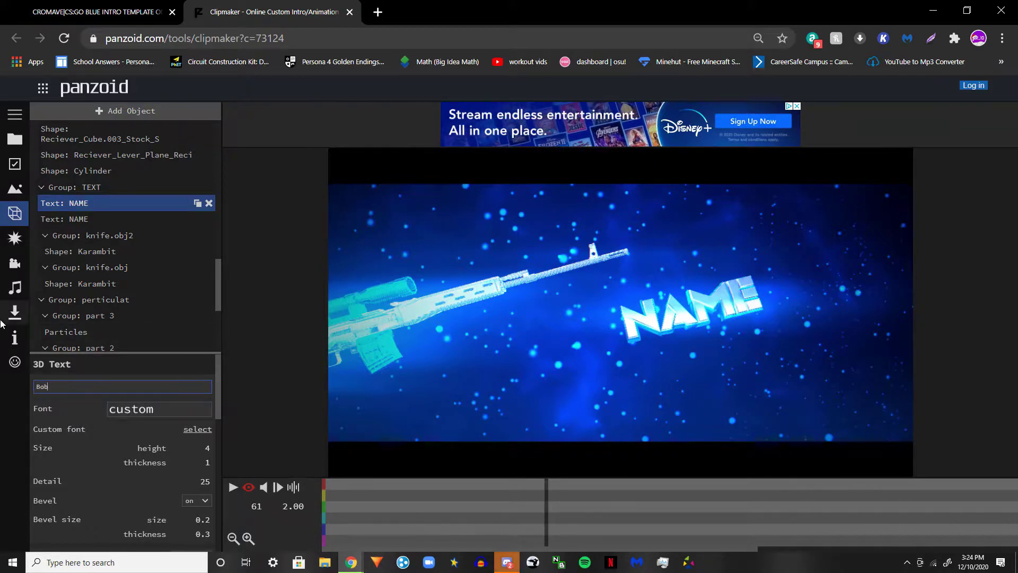
key(Return)
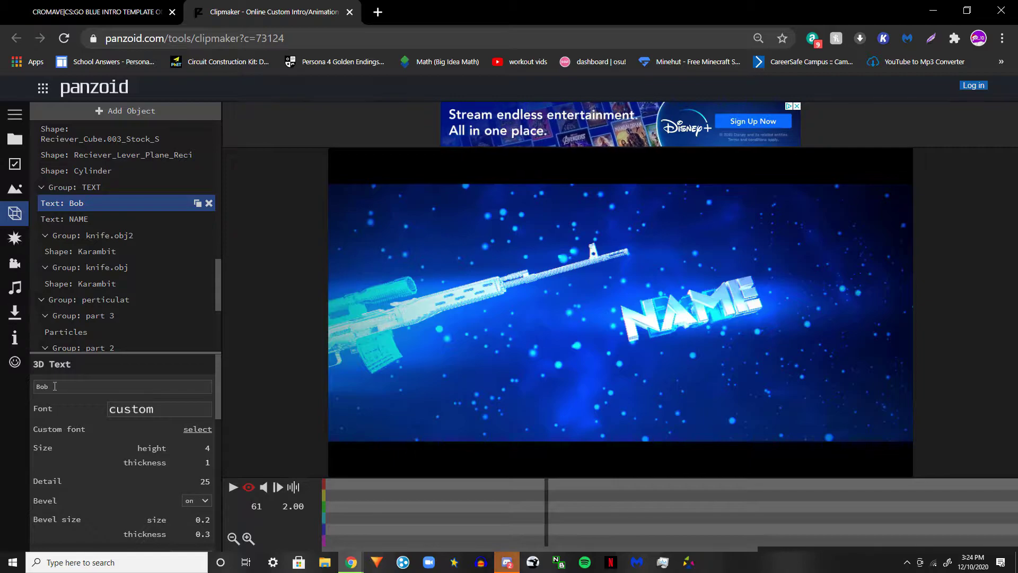
- Change the second 3D text in the TEXT group to "Bob" as well
click(94, 225)
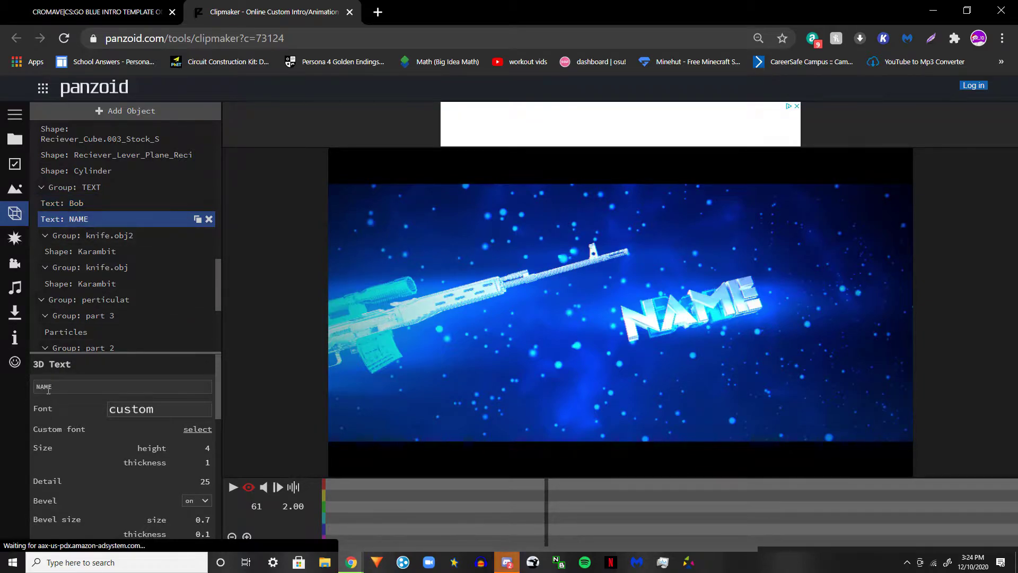
drag(69, 386, 3, 382)
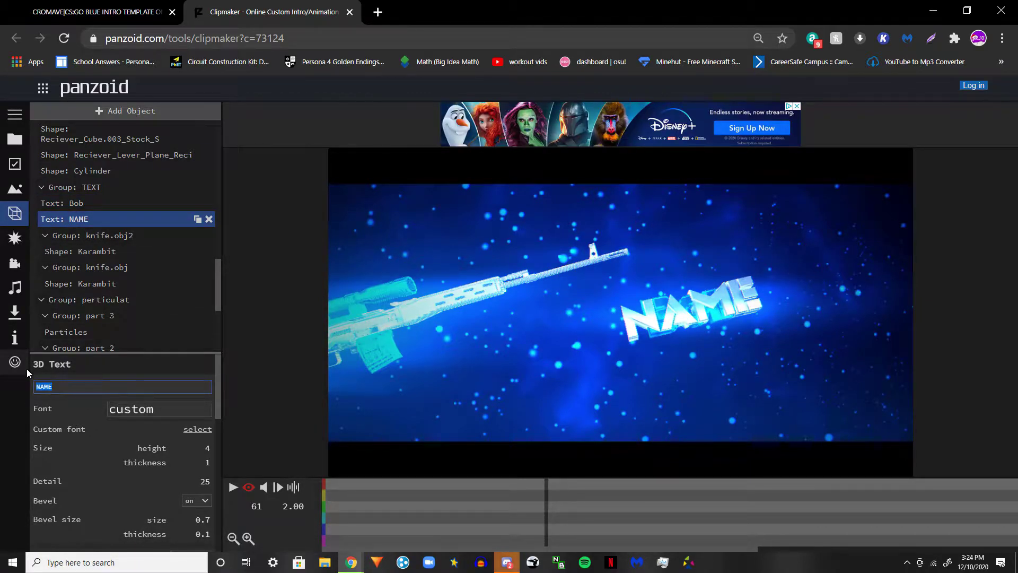
text(Bob)
key(Return)
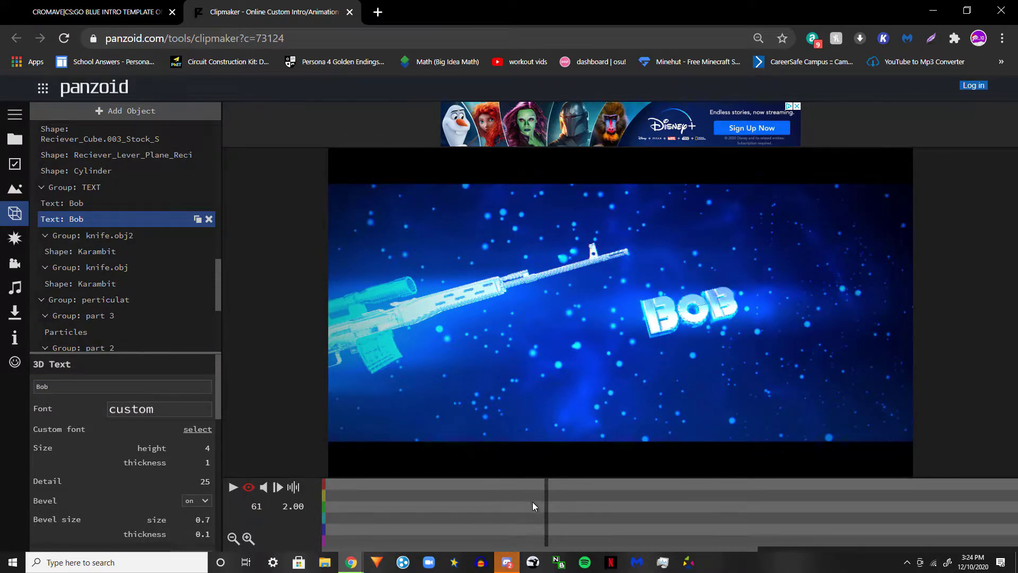
- Return the playhead to frame 1 and look through the object list back to the TEXT group
drag(543, 504, 275, 512)
drag(329, 531, 327, 504)
scroll(127, 290, up, 5)
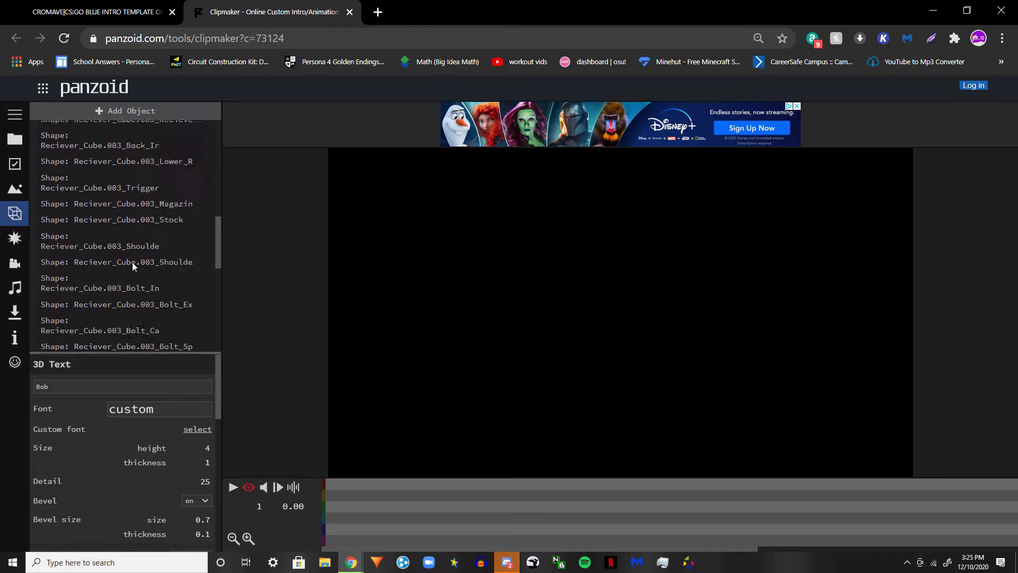
scroll(132, 262, up, 9)
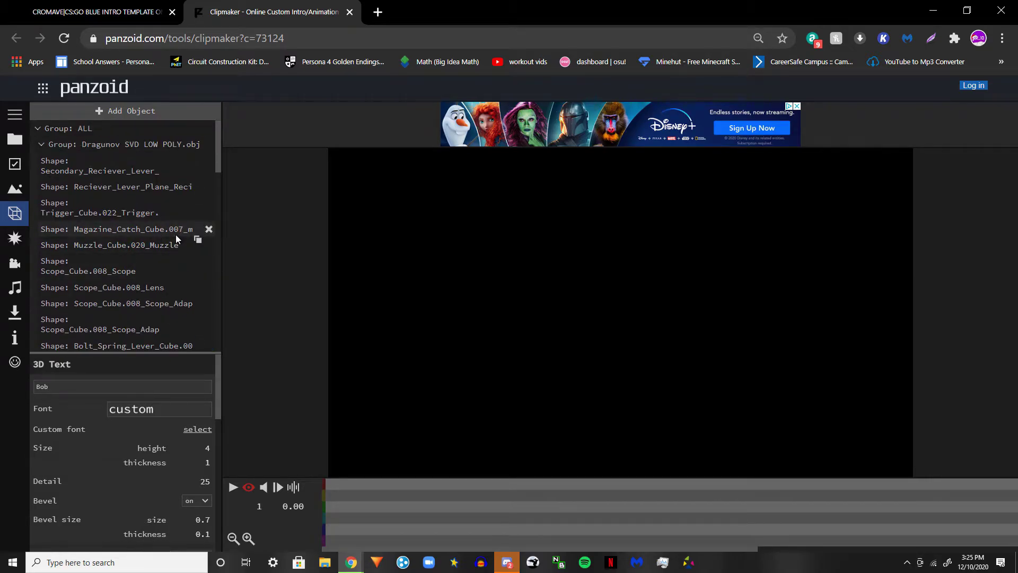
drag(217, 149, 212, 269)
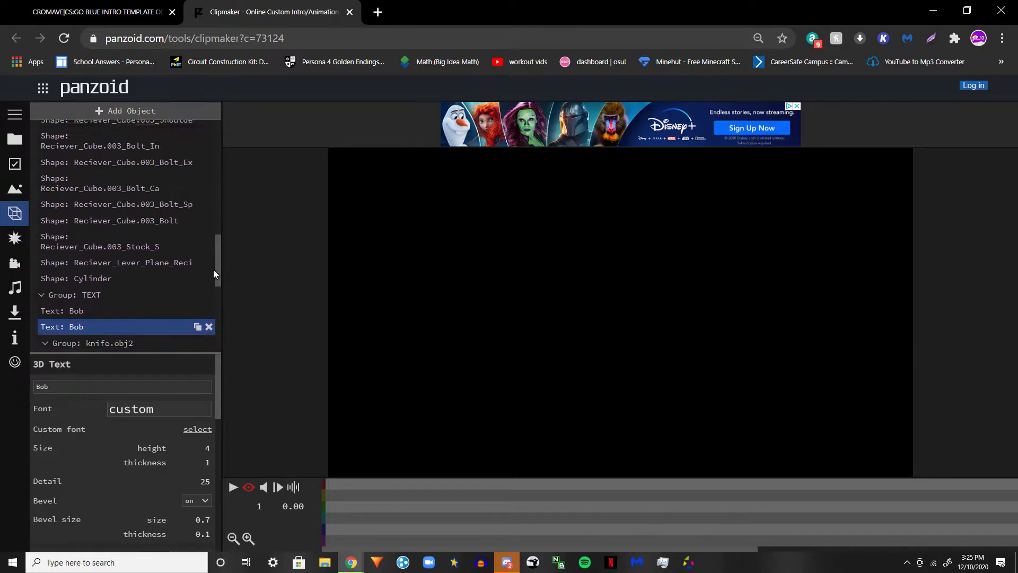
scroll(213, 271, down, 1)
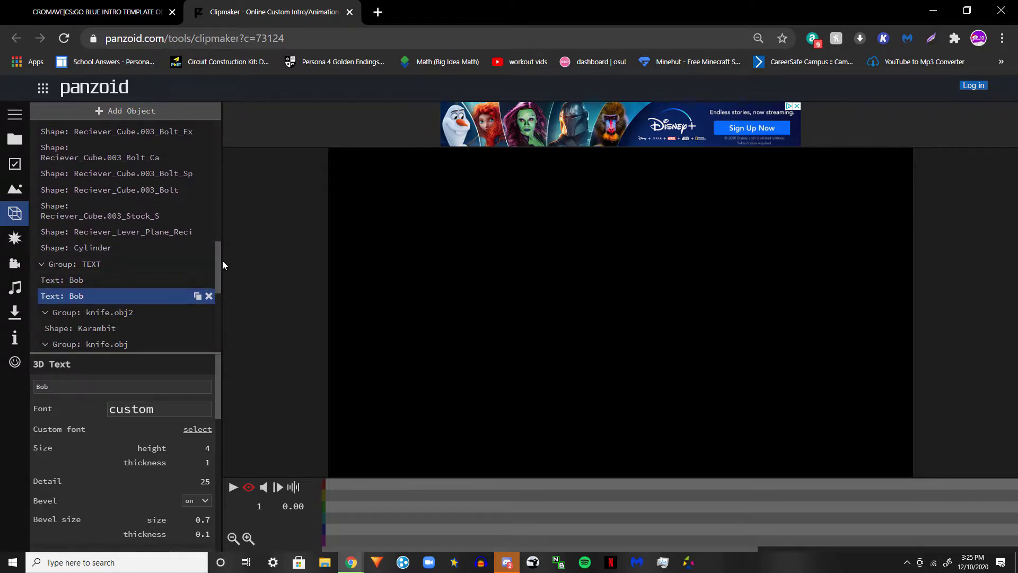
- Move the playhead to frame 69 to view the edited name text, and look through the project's object list
mouse_move(219, 262)
mouse_down()
mouse_move(218, 304)
mouse_move(221, 273)
mouse_up()
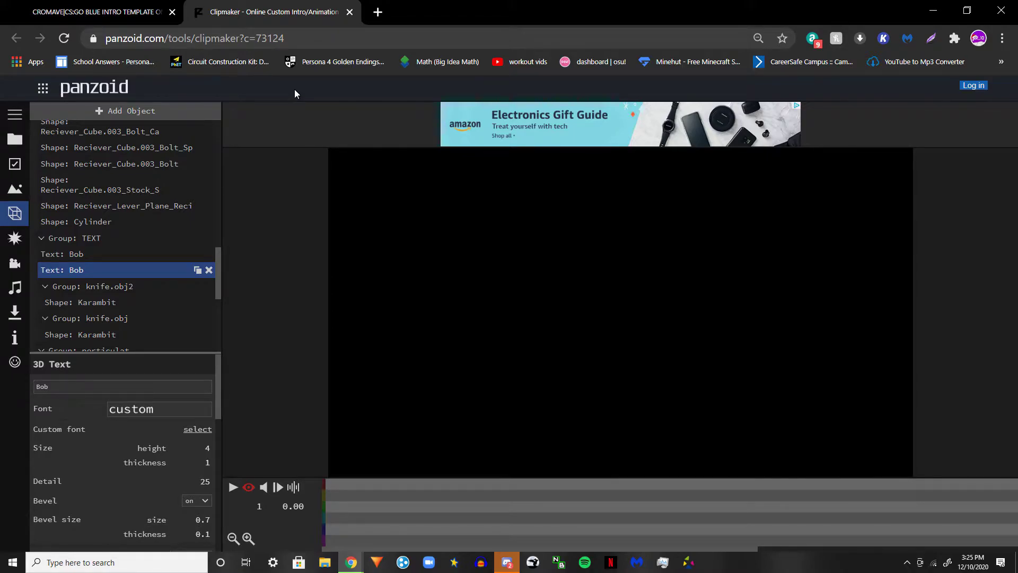
drag(375, 498, 577, 529)
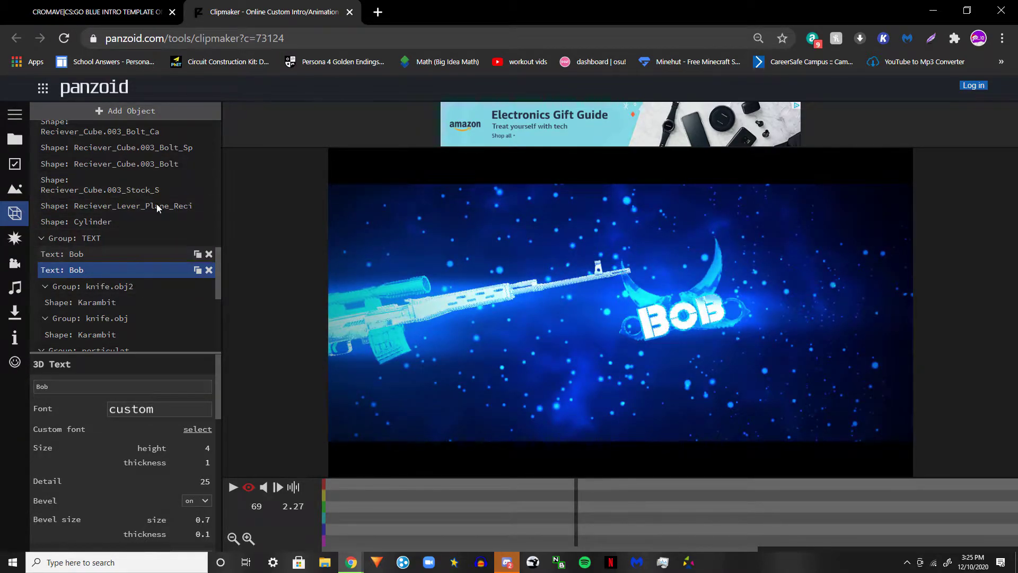
scroll(81, 231, up, 8)
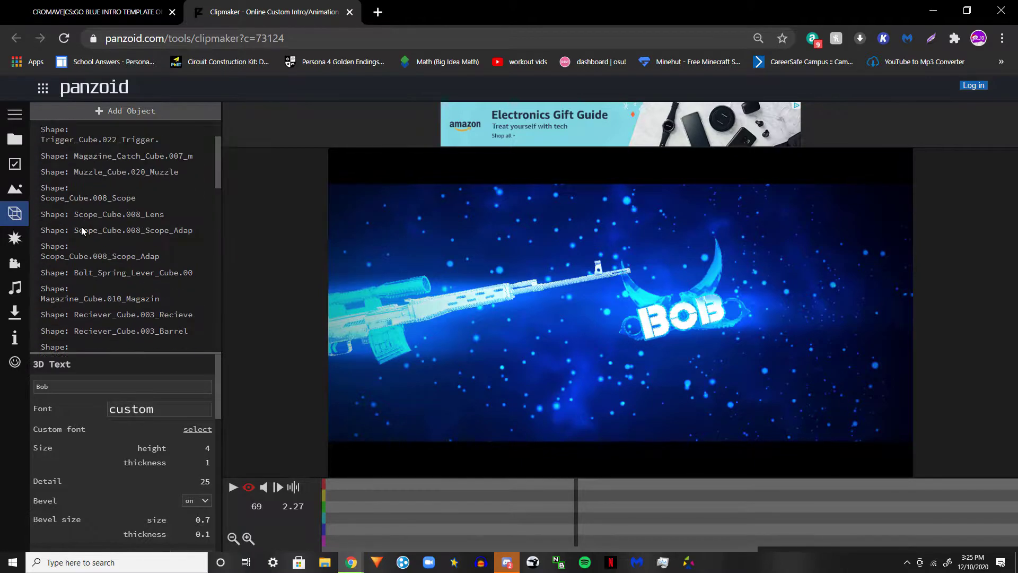
scroll(81, 228, up, 3)
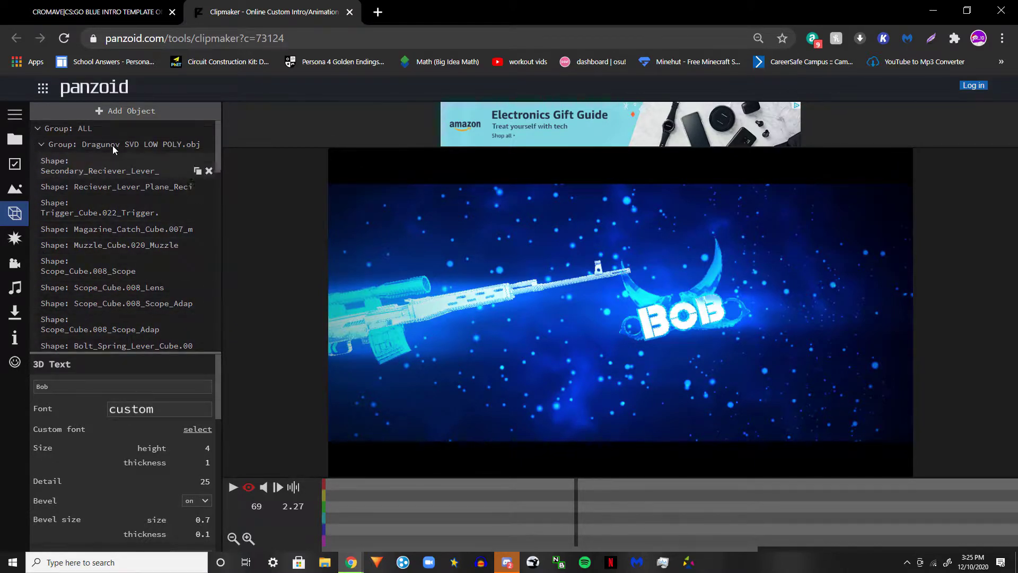
scroll(126, 211, down, 10)
scroll(131, 240, up, 3)
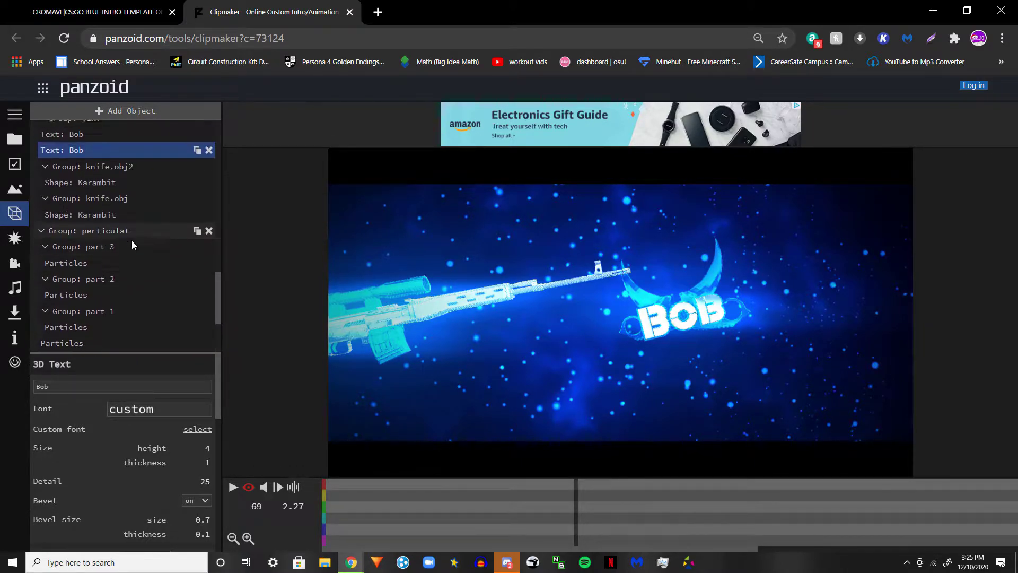
- Close the Clipmaker project and return from the template's page to the Panzoid Creations gallery
key(ctrl+w)
click(575, 118)
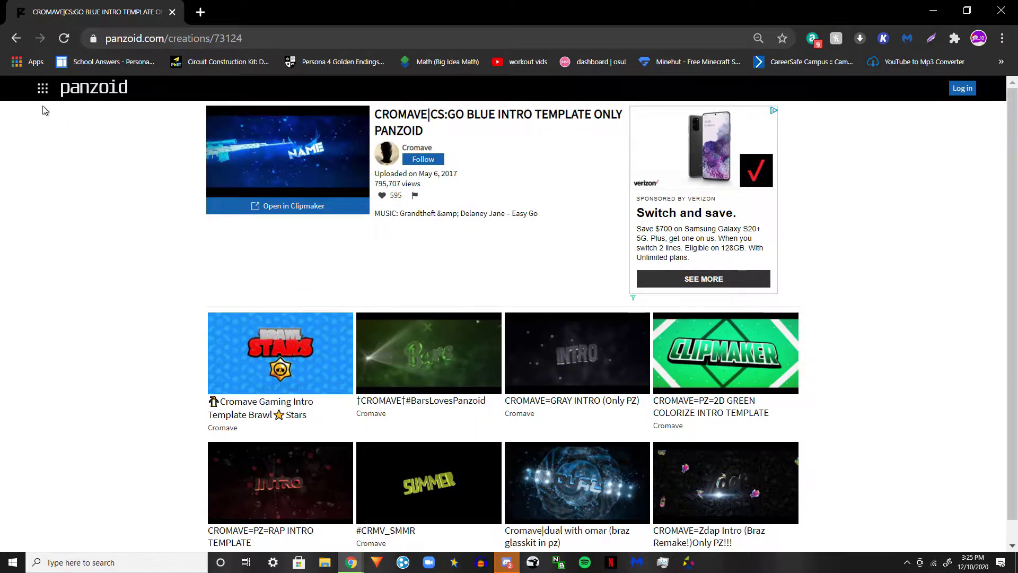
click(16, 39)
click(16, 38)
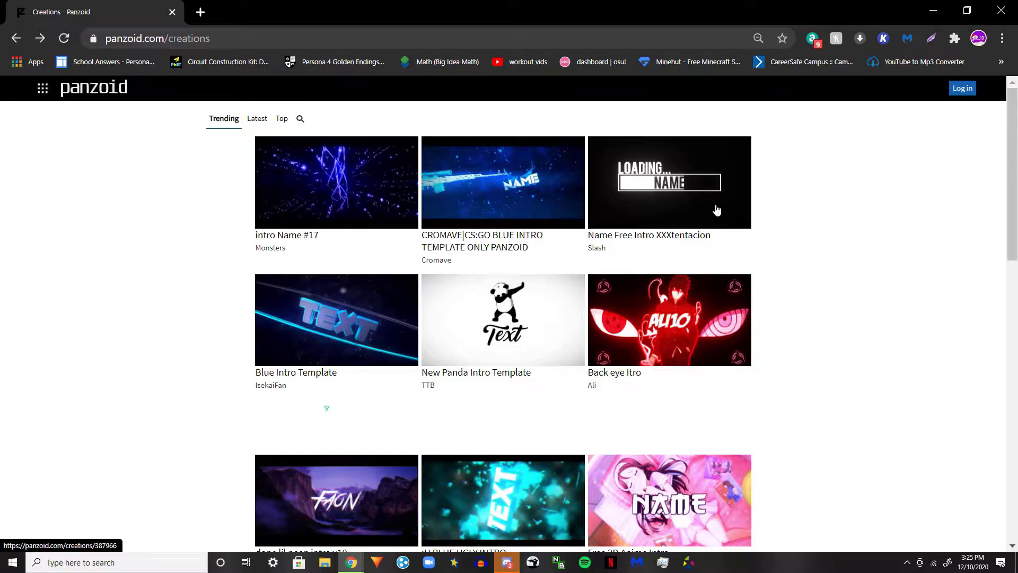
- Browse the trending and latest creations for other templates, and open the top creations list
scroll(610, 317, down, 8)
scroll(609, 317, up, 8)
click(258, 125)
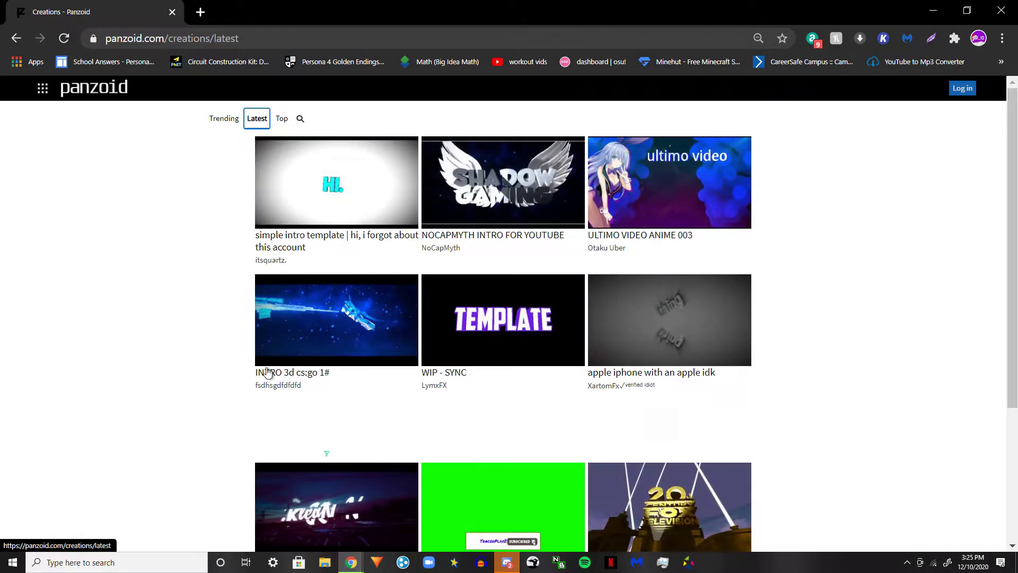
scroll(832, 458, down, 4)
scroll(419, 318, down, 9)
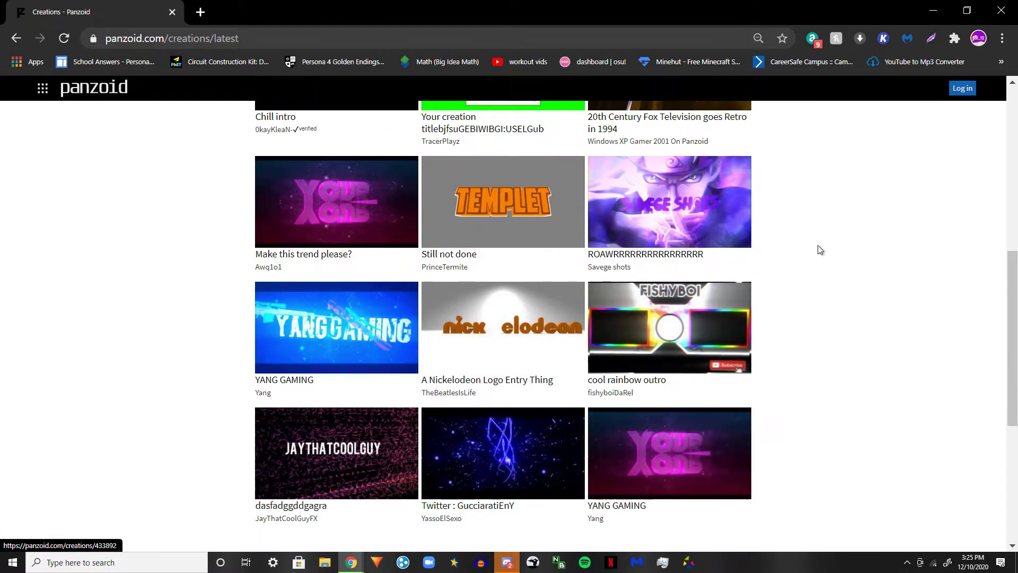
scroll(422, 303, up, 13)
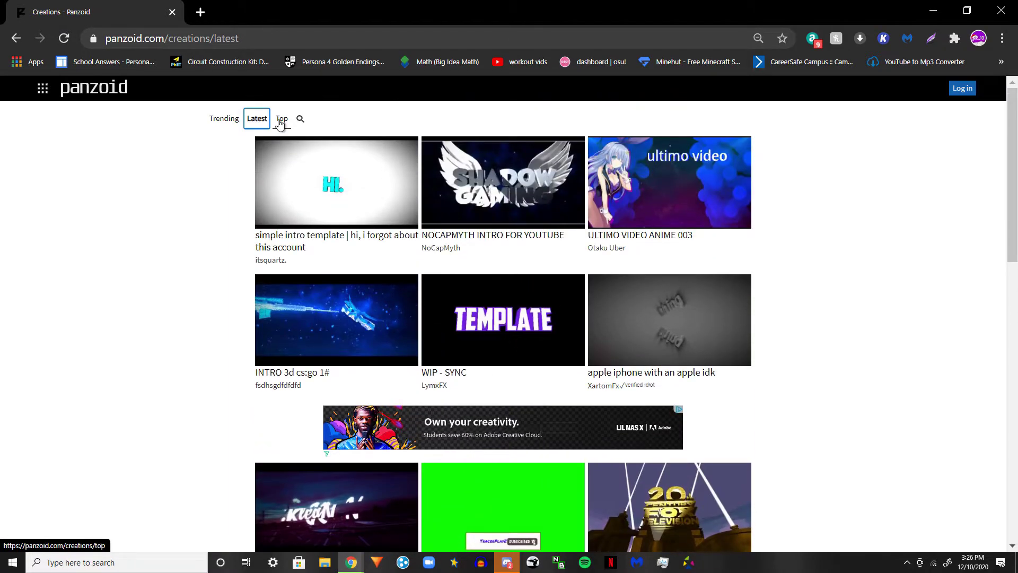
click(281, 122)
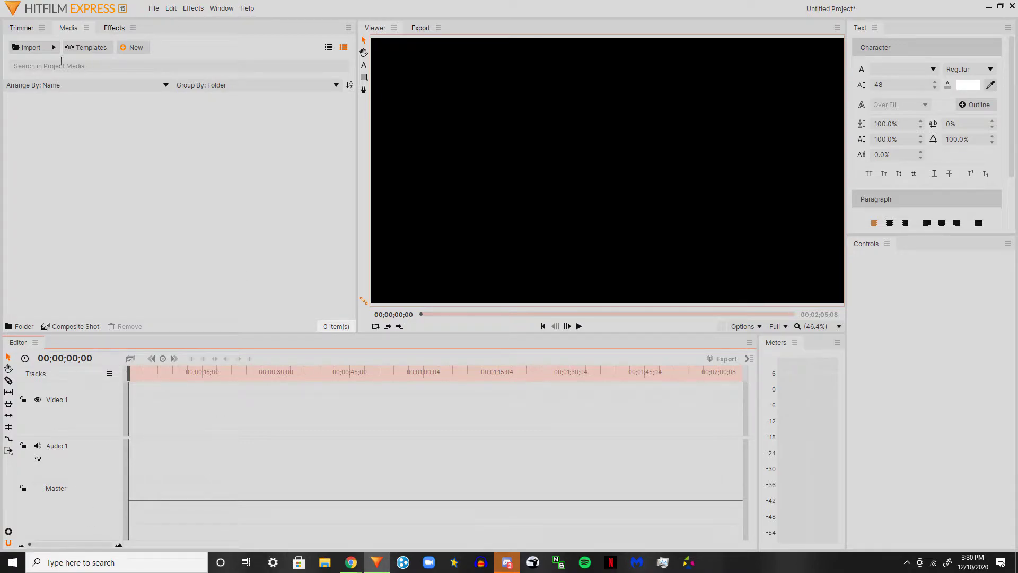
- In HitFilm Express, import outro.mp4 from the "Outro music or intro" folder into the project media
click(37, 52)
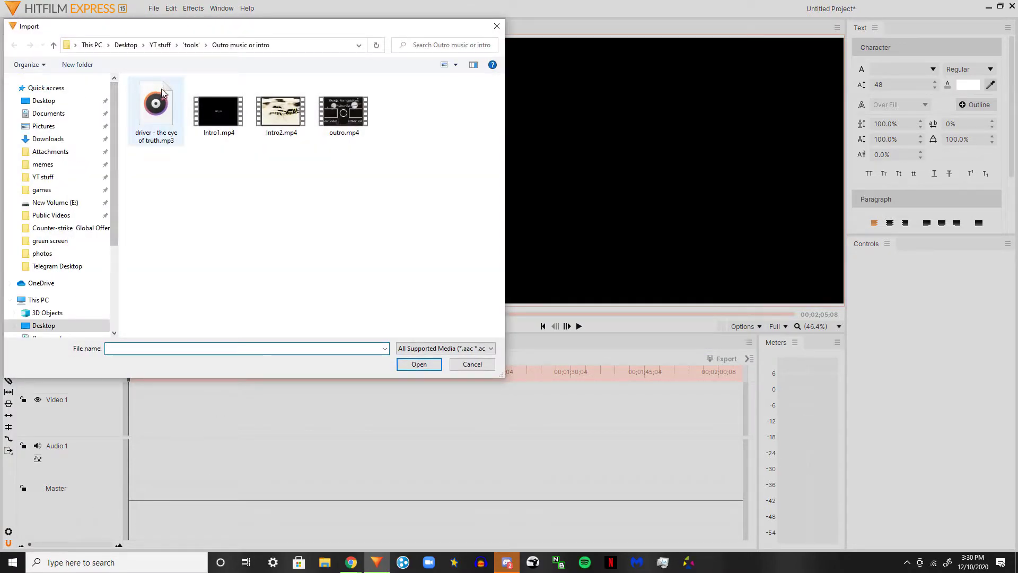
drag(363, 206, 473, 196)
click(449, 142)
double_click(449, 142)
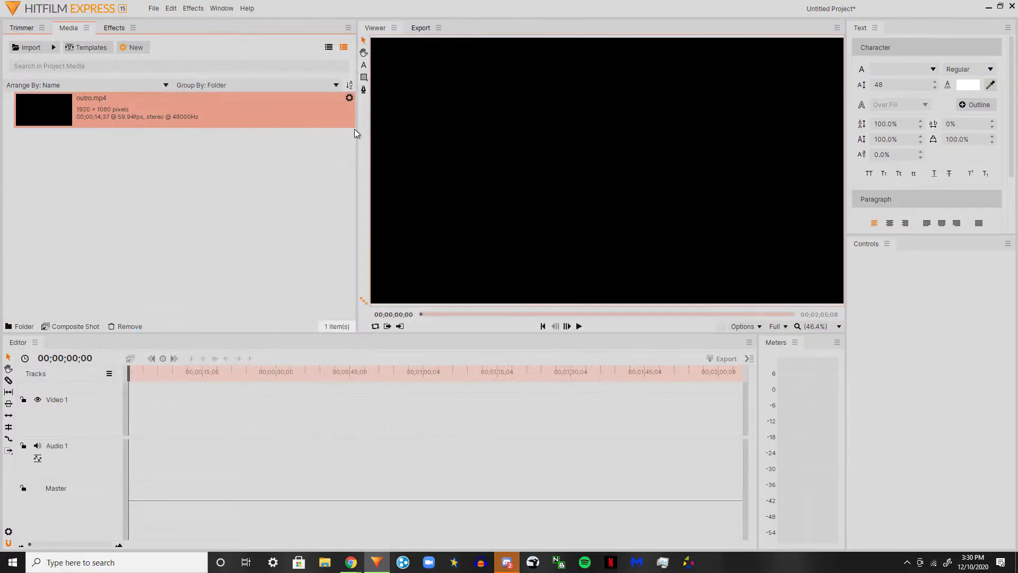
- Place outro.mp4 on the timeline, lower its audio level to -12.0 dB, and scrub to 00;00;26;06 to preview it
drag(152, 119, 205, 443)
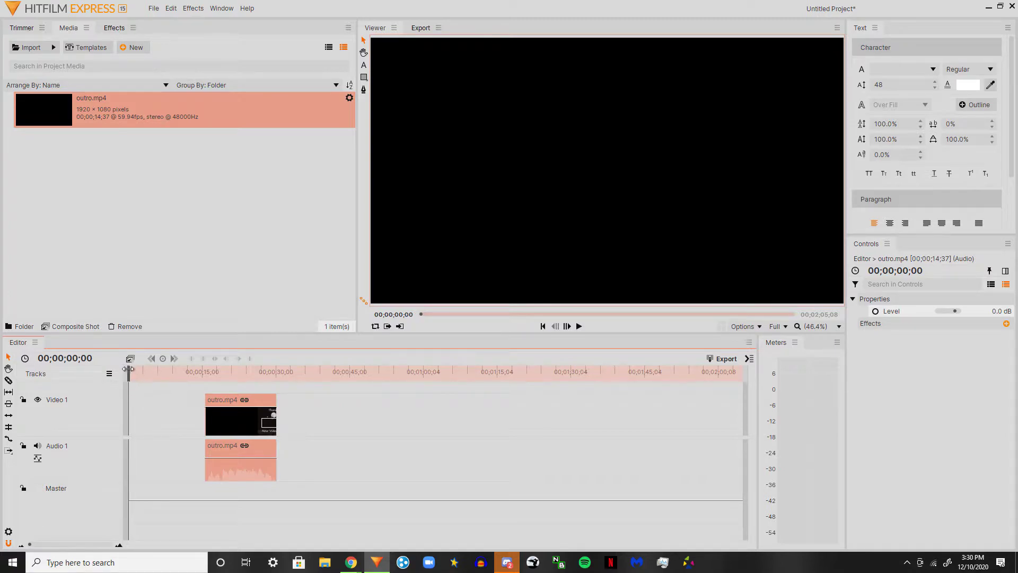
click(249, 369)
drag(249, 370, 208, 371)
drag(230, 482, 230, 463)
drag(204, 378, 257, 374)
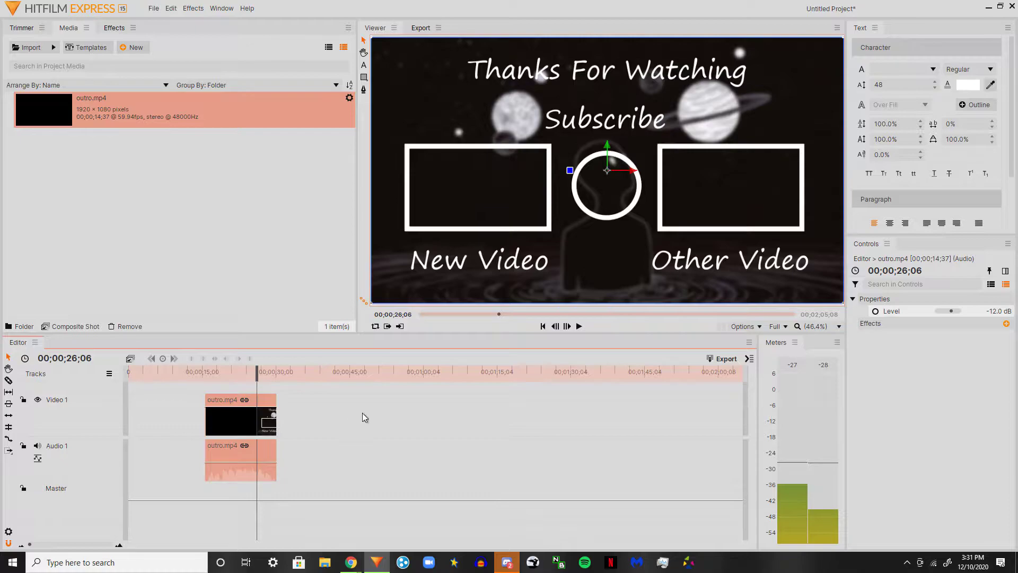
- Delete the outro.mp4 clip from the timeline
right_click(271, 421)
click(296, 343)
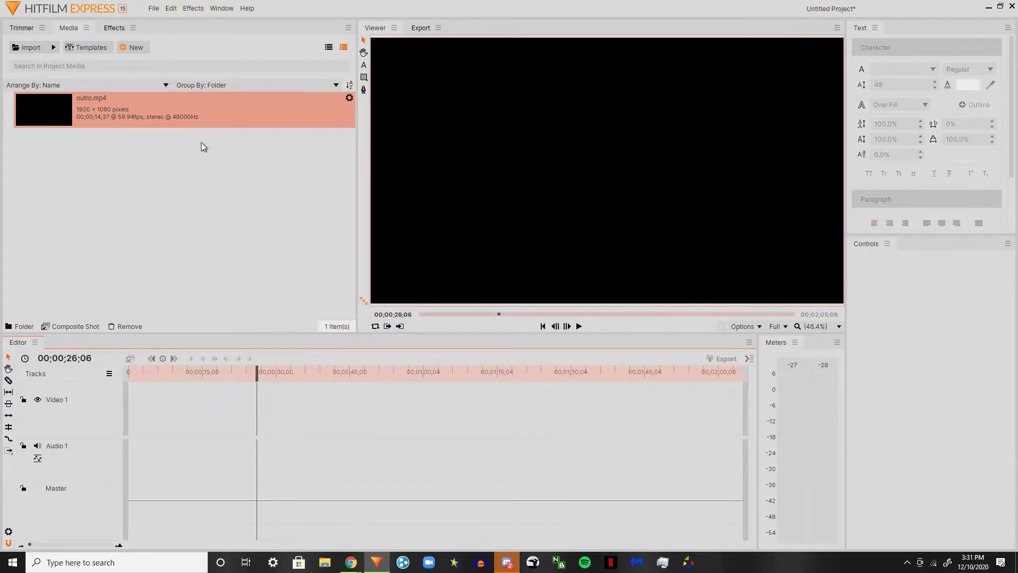
click(22, 133)
- Start another media import and browse to the music folder inside 'tools'
click(15, 48)
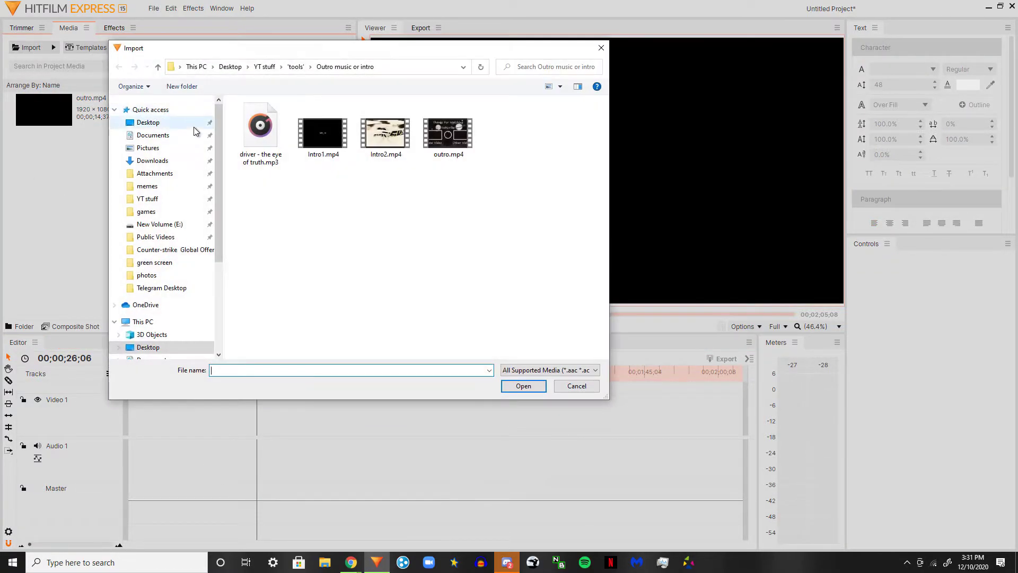
click(268, 68)
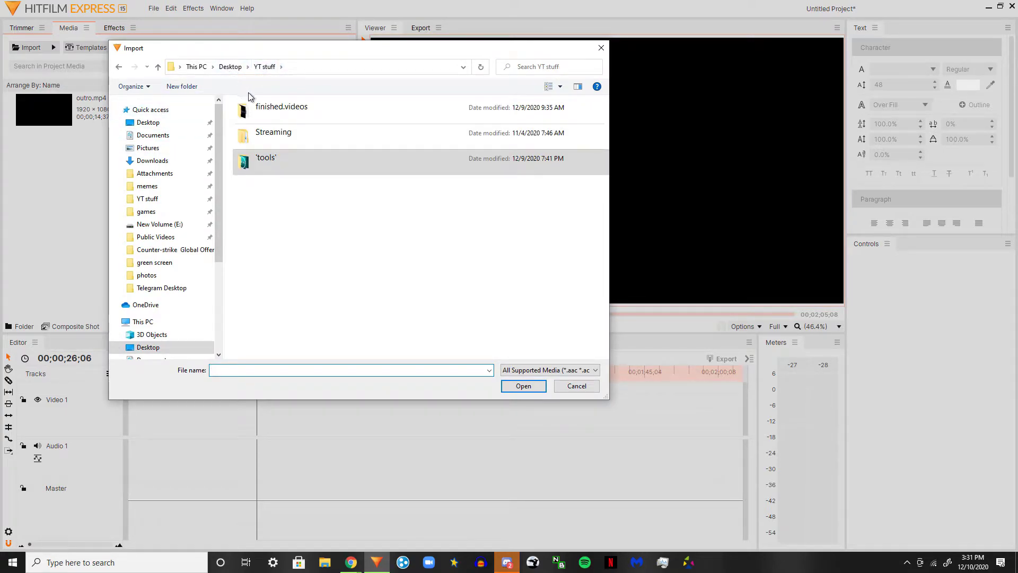
double_click(294, 155)
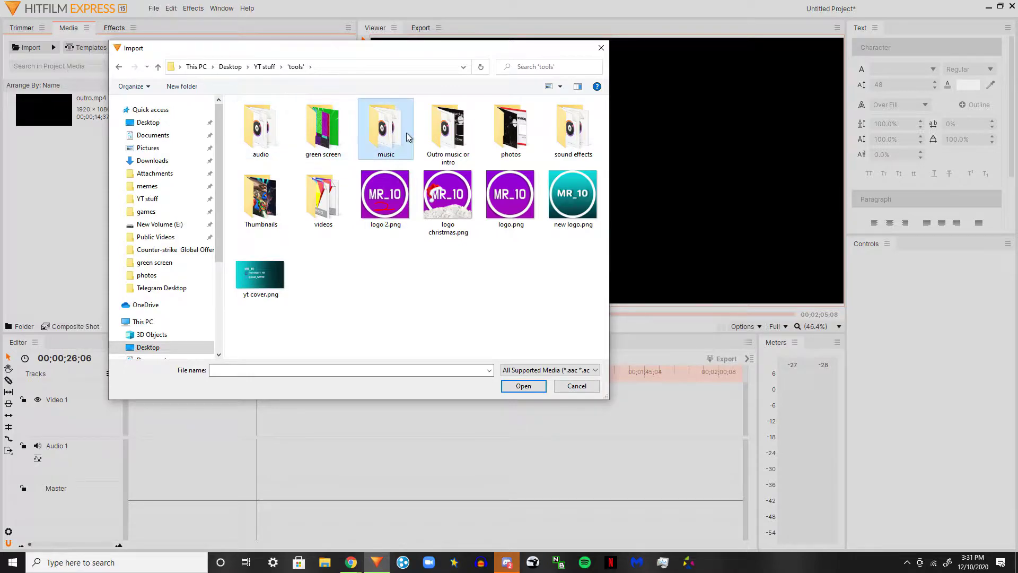
double_click(386, 136)
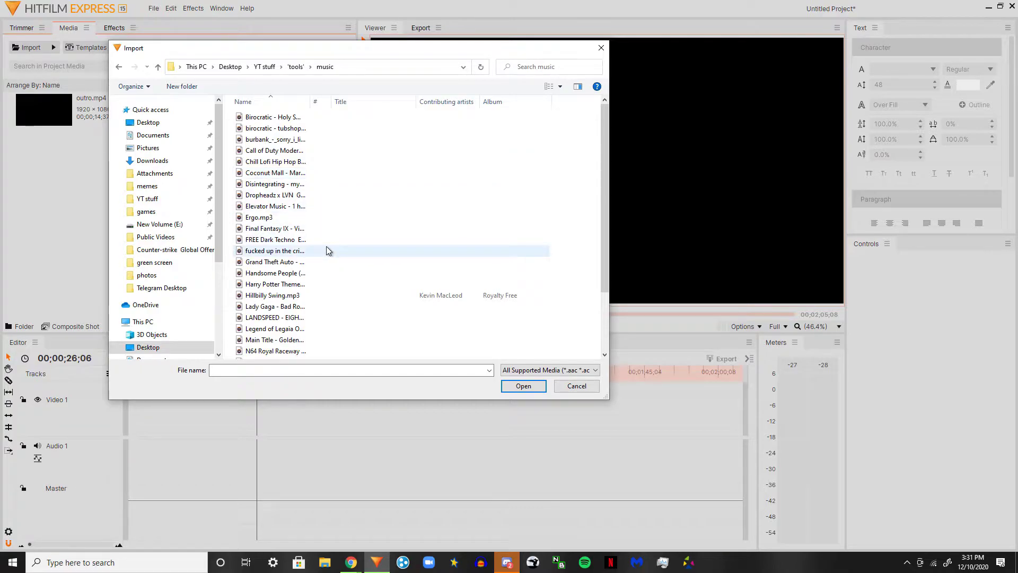
scroll(326, 246, down, 2)
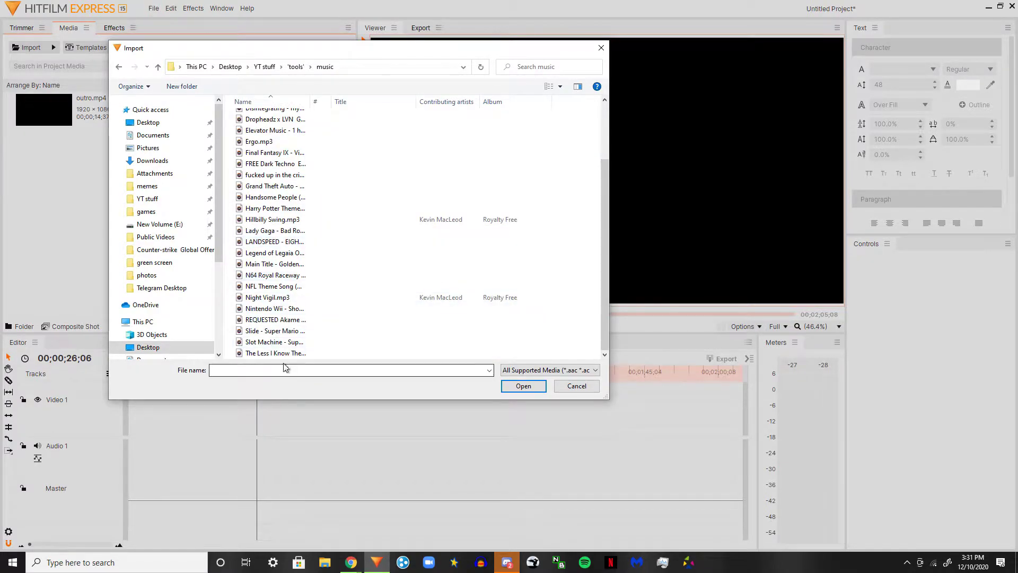
- Preview "REQUESTED Akame ga Kill - Yami o Kiru Edited.mp3" in Groove Music and close the player
click(294, 320)
right_click(295, 320)
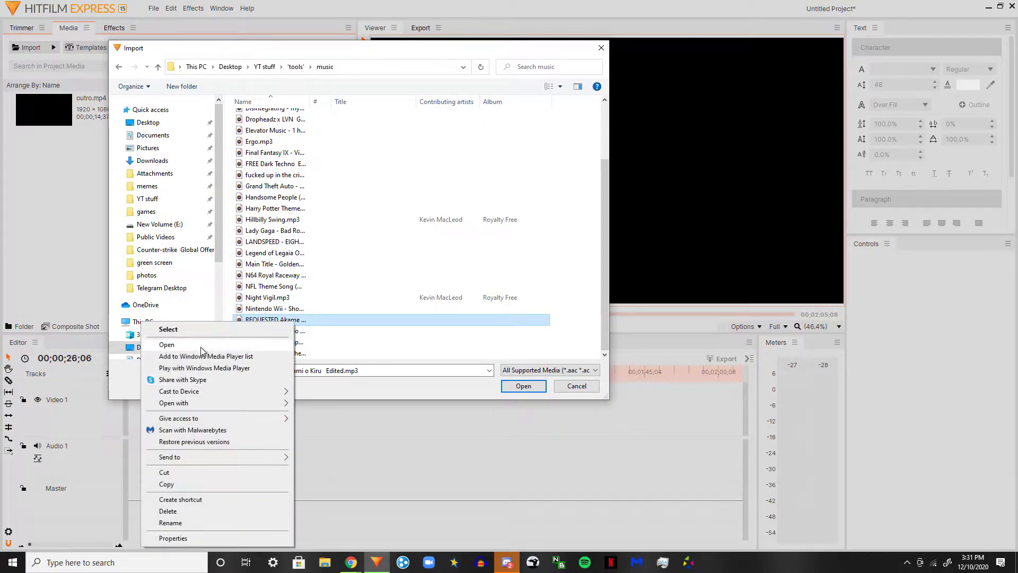
click(260, 345)
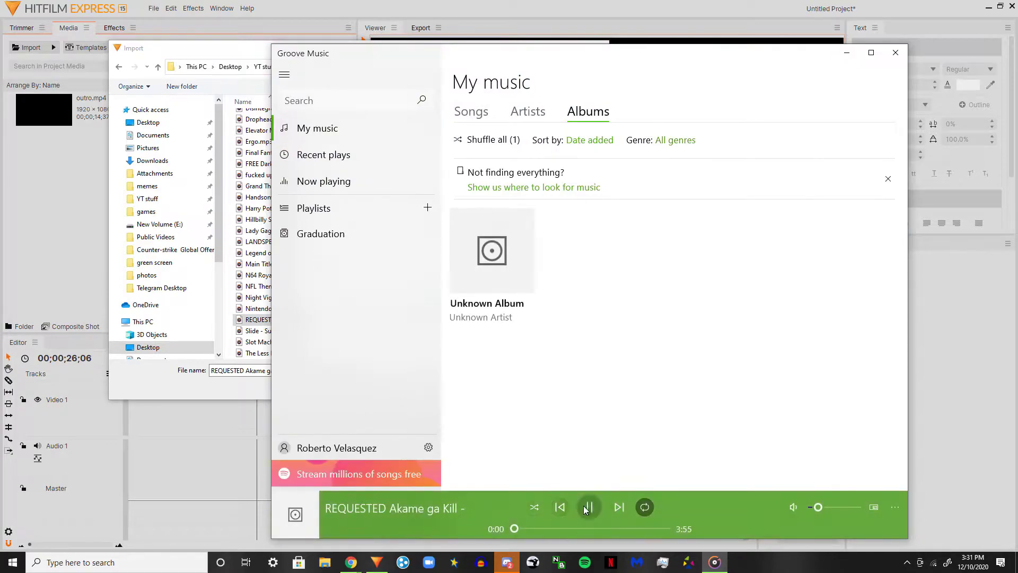
click(896, 53)
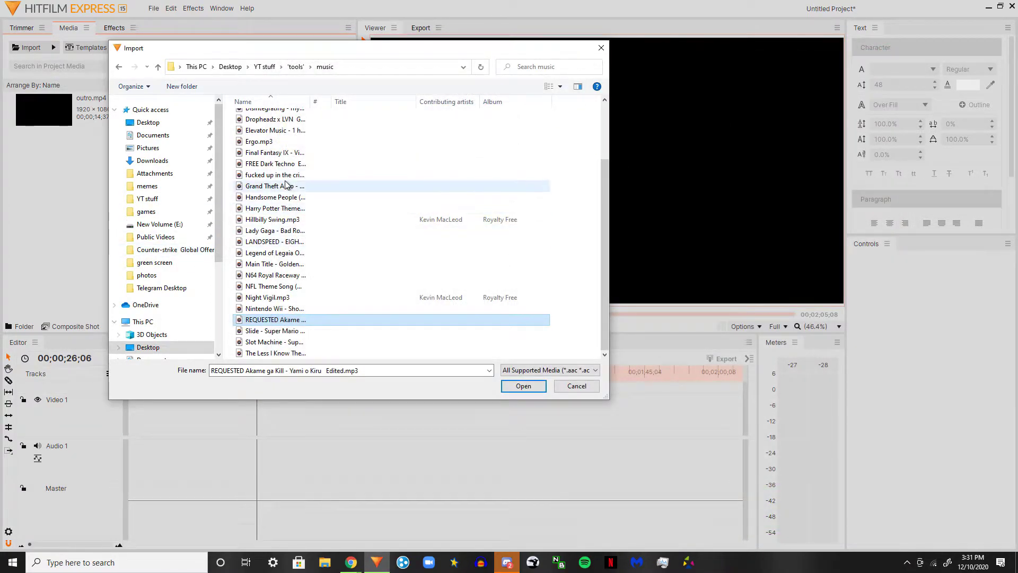
- Import Ergo.mp3, place it at the start of Audio 1 at a level of -24.0 dB, and return the playhead to 00;00;00;00
scroll(286, 168, up, 2)
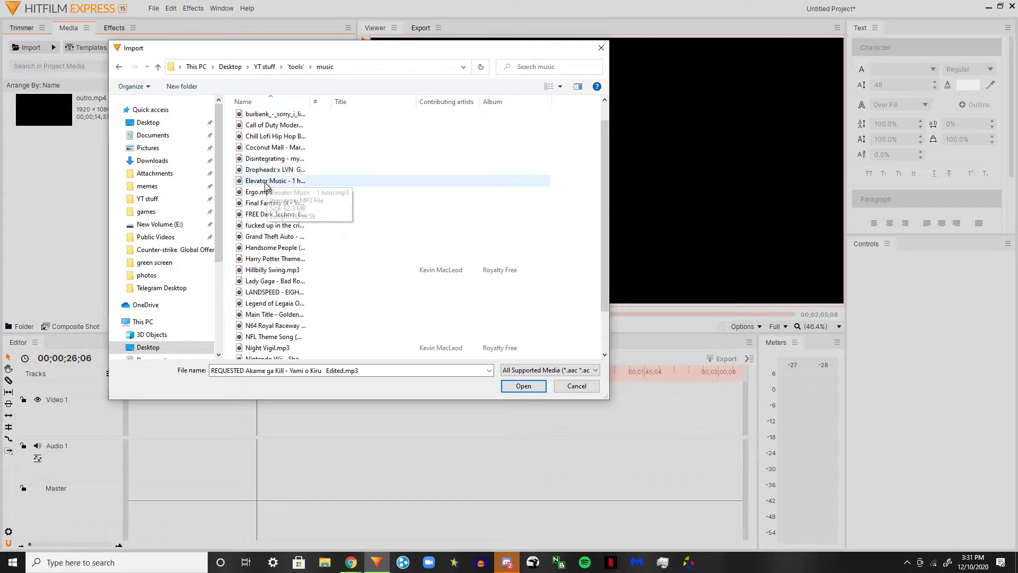
scroll(263, 196, up, 1)
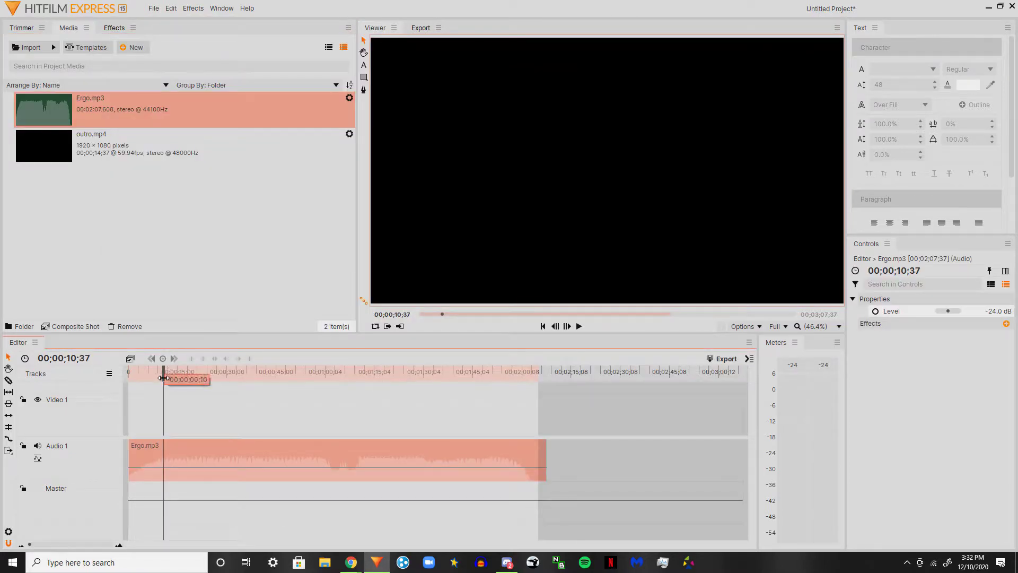
drag(163, 379, 127, 371)
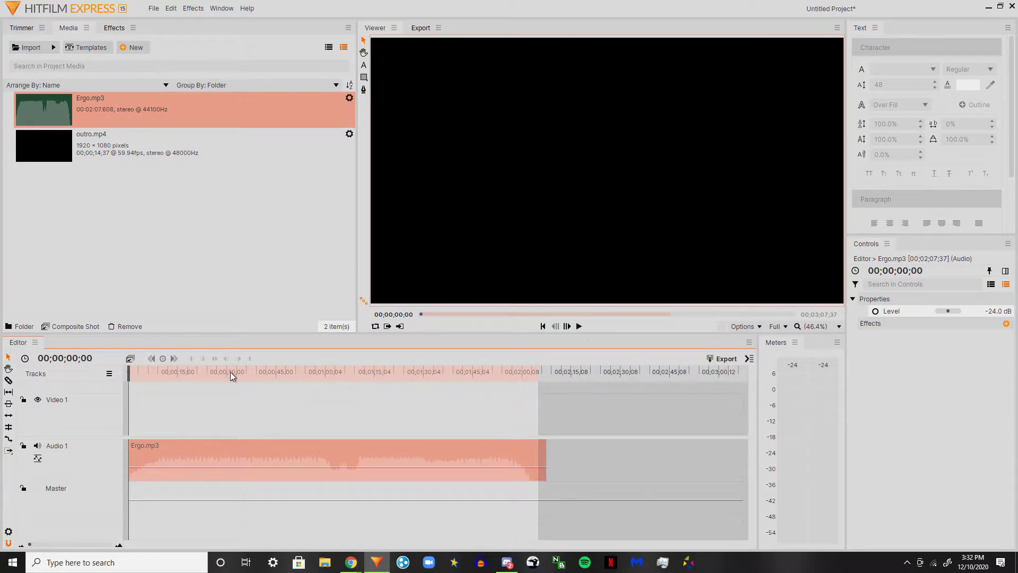
- Split the Ergo.mp3 clip at 00;00;21;22 on the timeline
drag(130, 373, 180, 373)
click(59, 544)
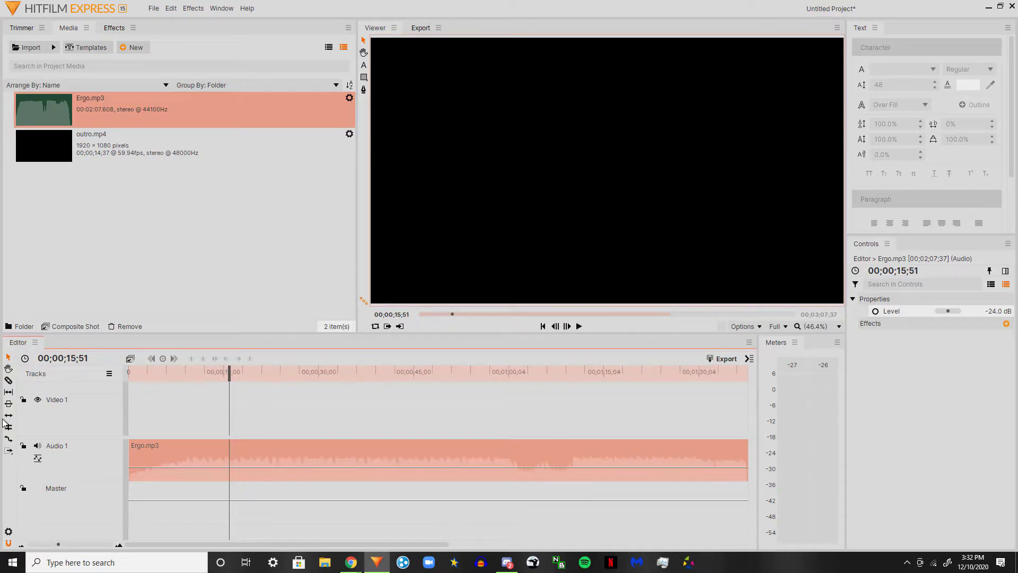
drag(234, 378, 264, 386)
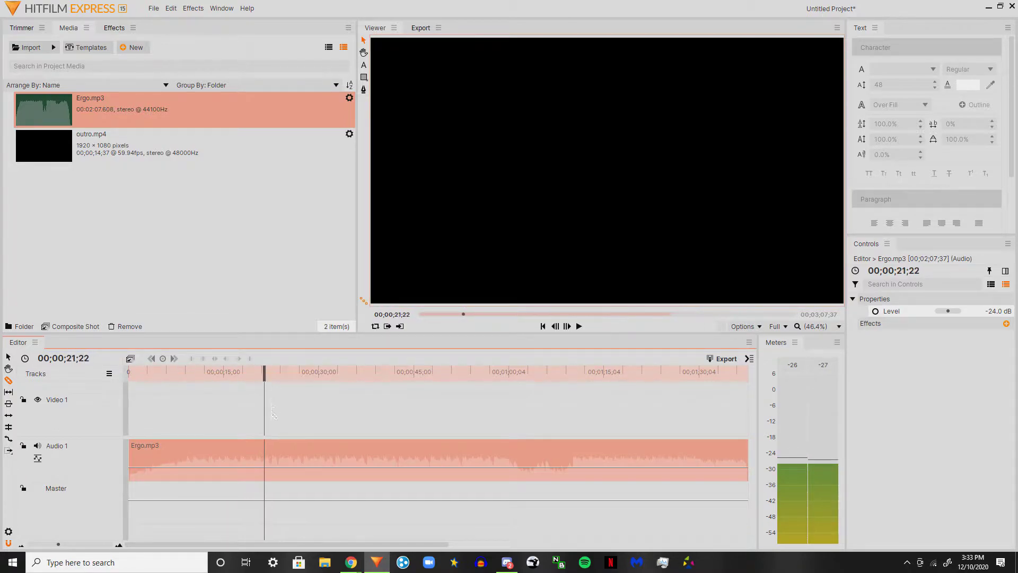
click(270, 451)
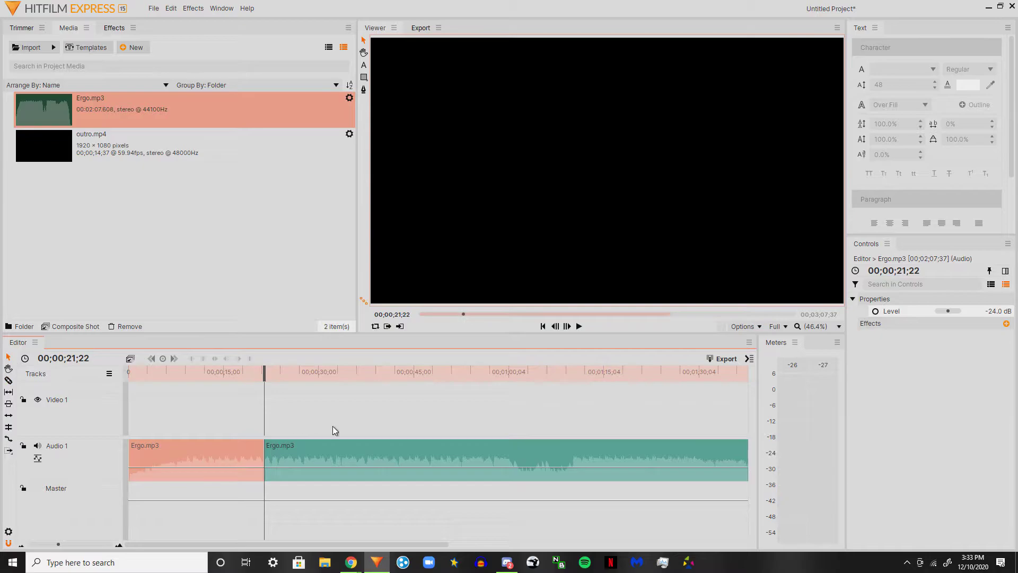
- Delete the part of the Ergo.mp3 clip after the cut
click(351, 447)
right_click(351, 447)
click(381, 371)
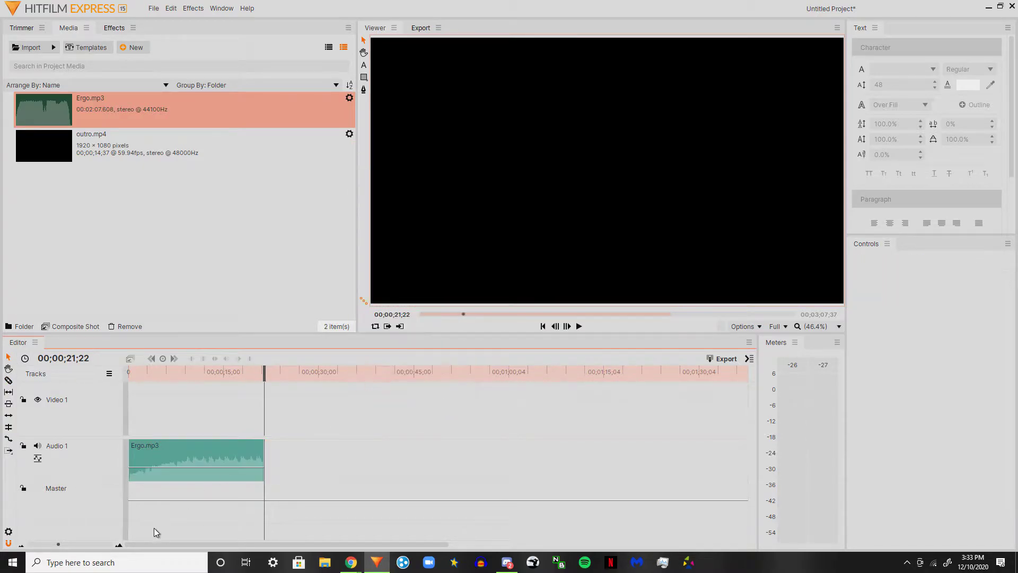
- Play the trimmed Ergo.mp3 clip from the start of the timeline and pause shortly before its end
click(78, 544)
drag(437, 375, 399, 419)
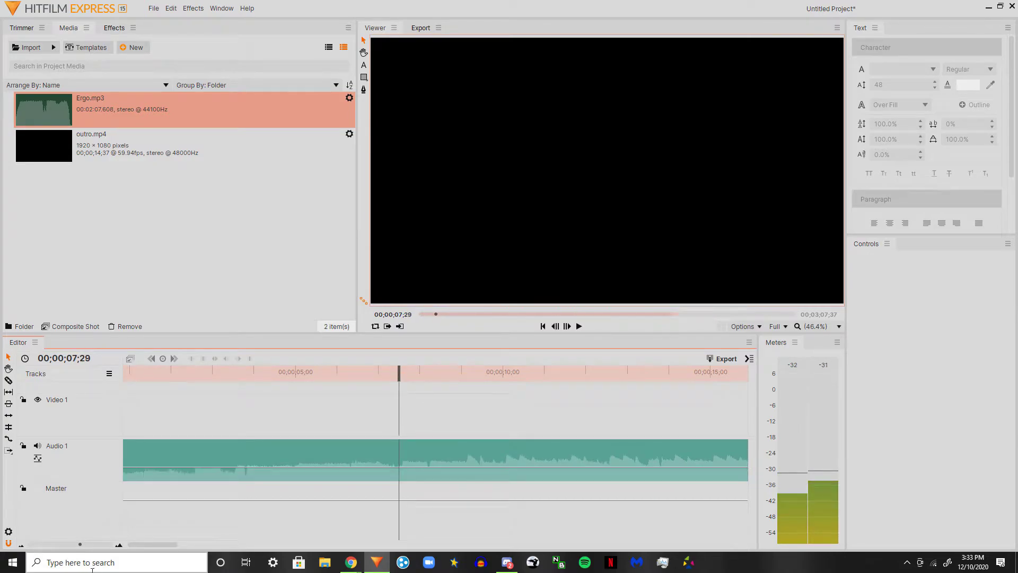
click(72, 544)
drag(252, 396, 118, 373)
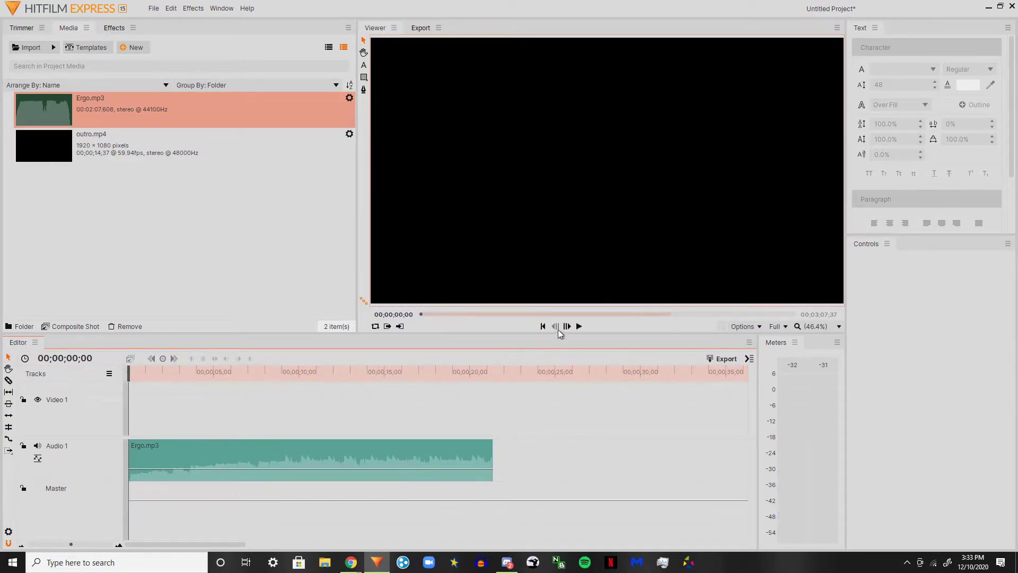
click(580, 328)
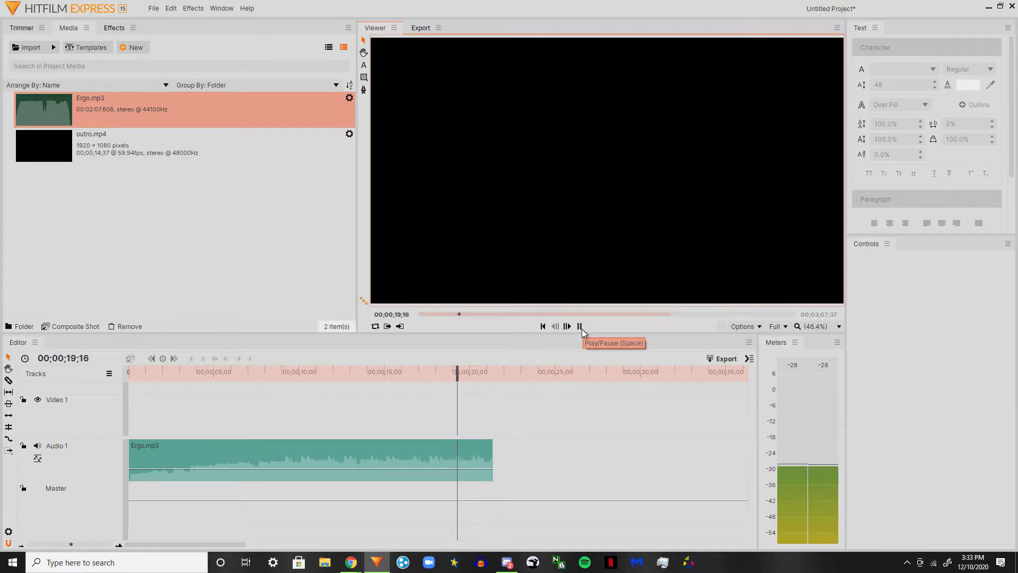
click(580, 327)
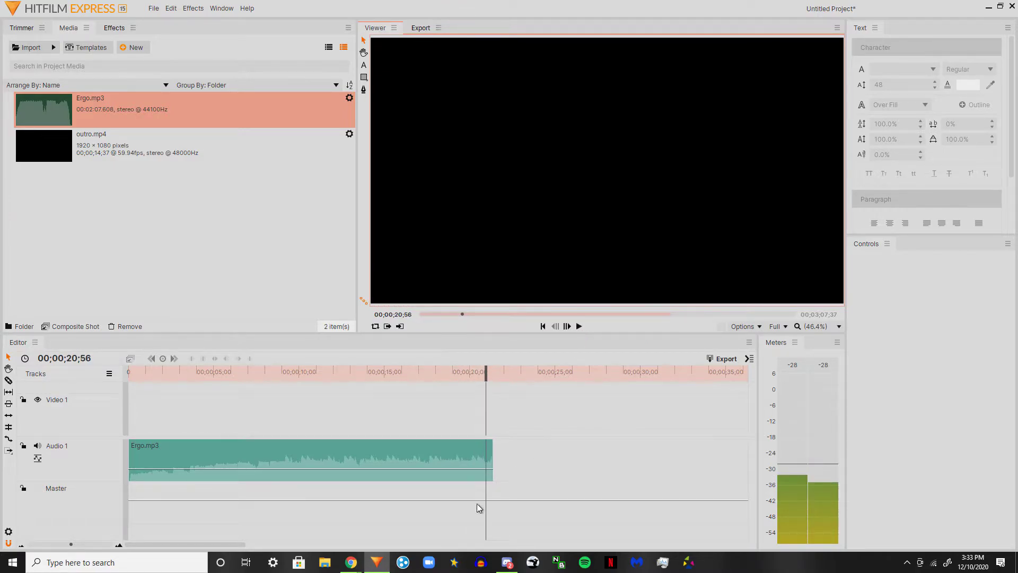
- Add the favourite Fade transition to the end of the Ergo.mp3 clip and extend the clip's end to about 00;00;22;46
click(114, 32)
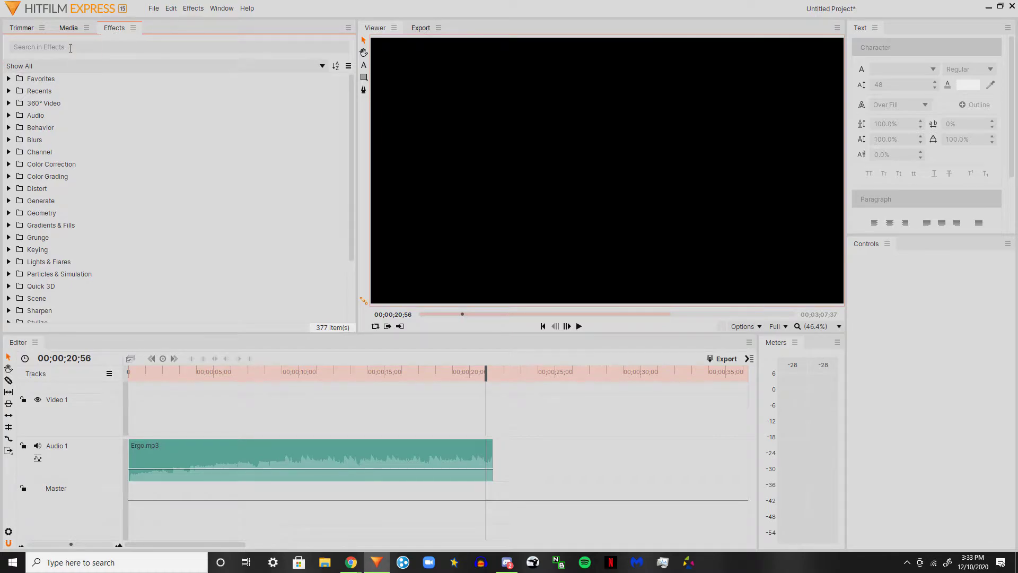
double_click(101, 78)
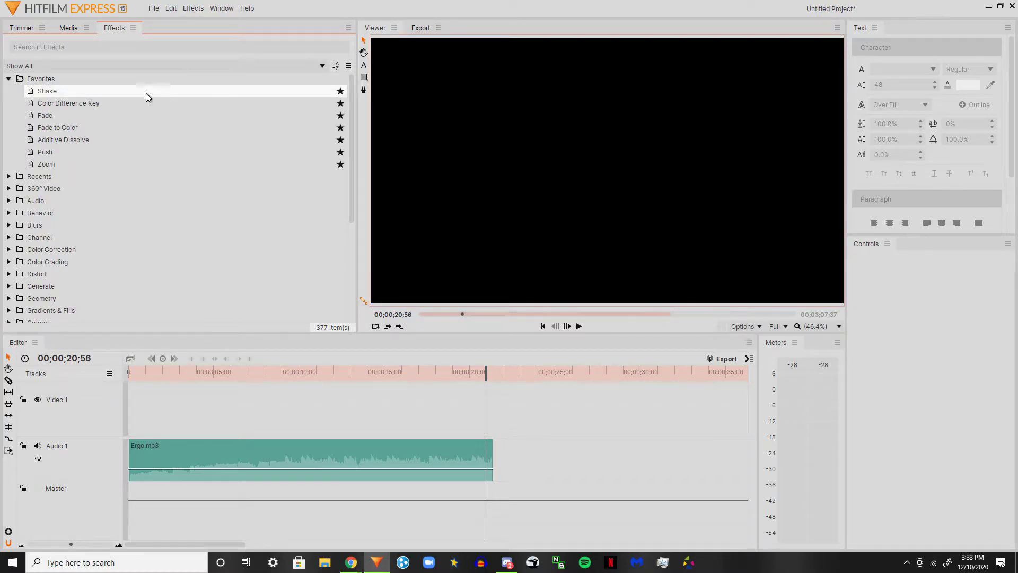
drag(80, 116, 203, 147)
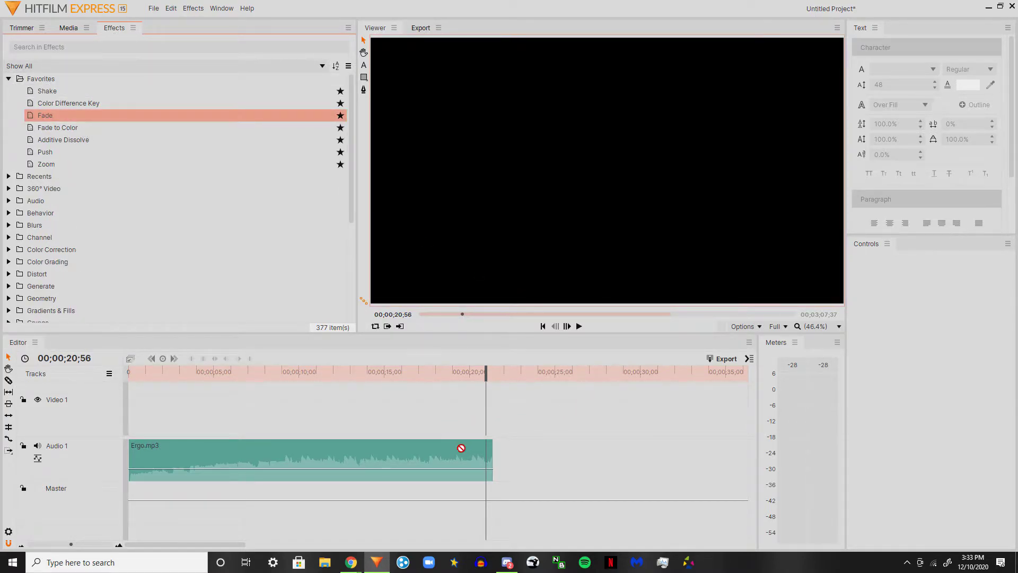
drag(479, 450, 521, 449)
- Play the Ergo.mp3 clip from 00;00;19;19 and pause before the transition
drag(486, 380, 457, 380)
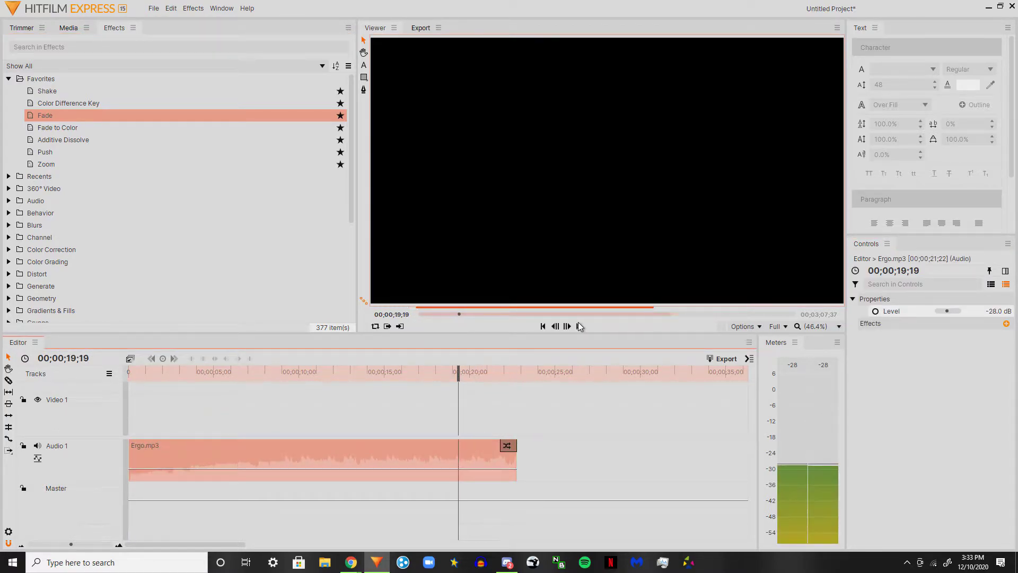
click(579, 327)
click(580, 327)
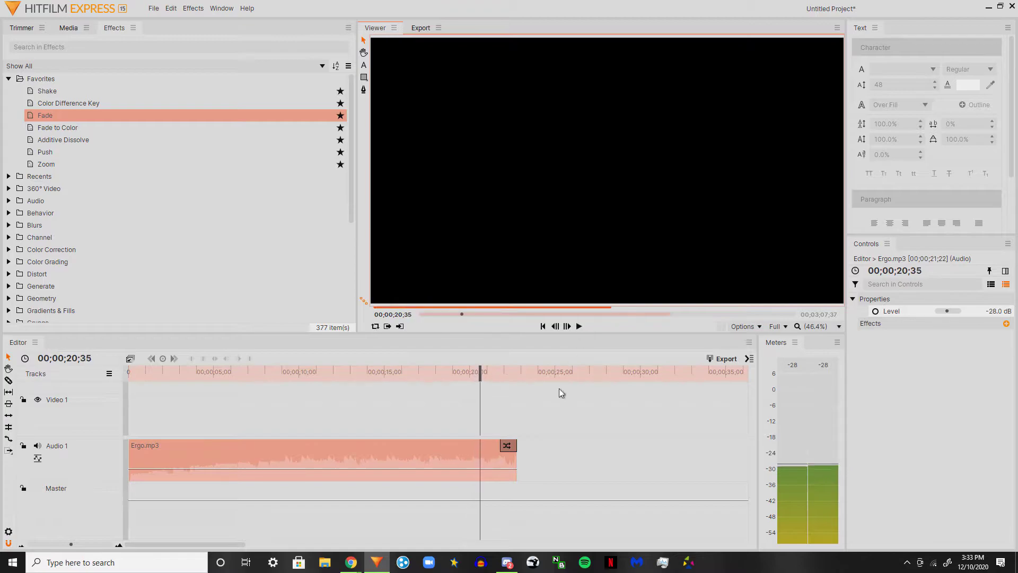
- Lengthen the Fade transition so it starts at about 00;00;20;35, and play the end of the Ergo.mp3 clip
click(467, 374)
drag(500, 449, 480, 448)
click(579, 326)
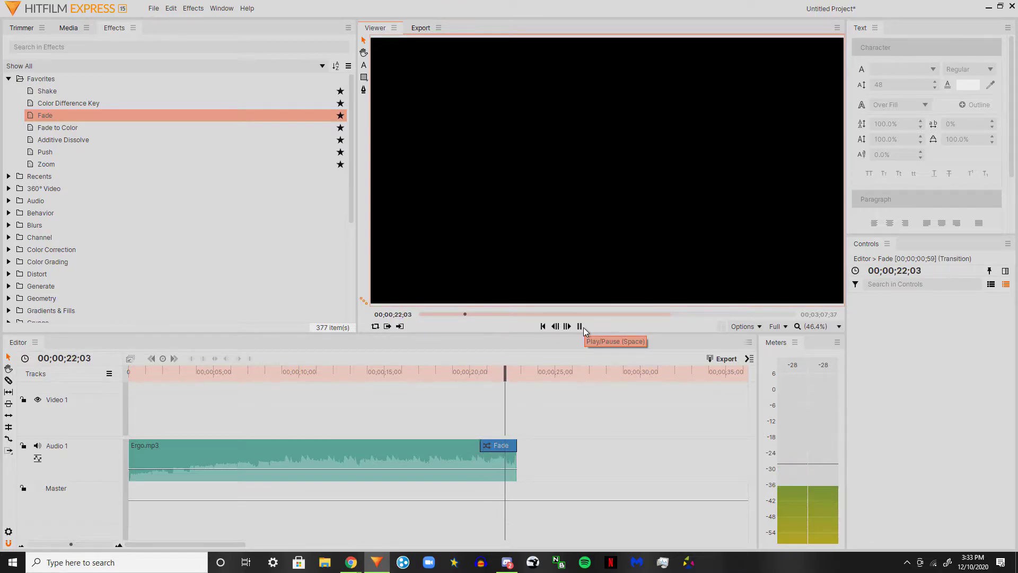
click(581, 328)
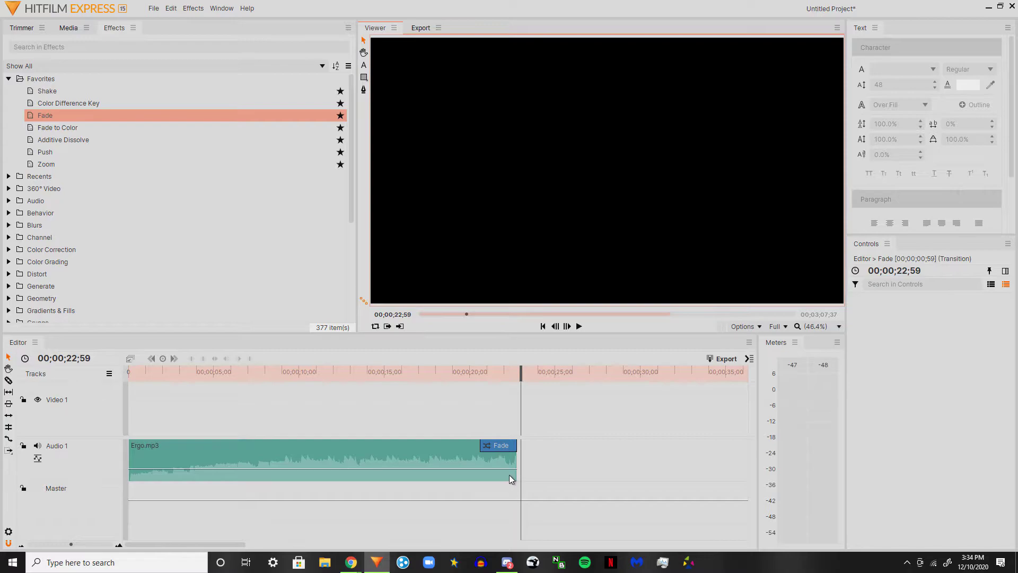
- Readjust the Ergo.mp3 clip's end to 00;00;22;46 with its Fade starting at about 20 seconds, and play back the fade-out
mouse_move(520, 462)
mouse_down()
mouse_move(660, 461)
mouse_move(510, 461)
mouse_move(518, 466)
mouse_up()
drag(521, 374, 520, 376)
mouse_move(521, 460)
mouse_down()
mouse_move(595, 460)
mouse_move(525, 444)
mouse_move(478, 449)
mouse_up()
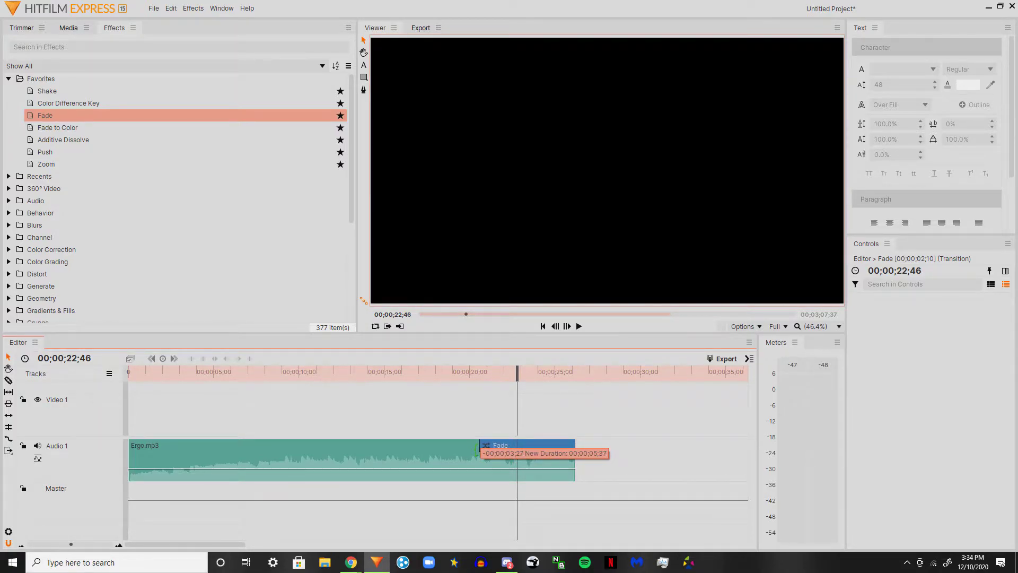
drag(479, 449, 507, 452)
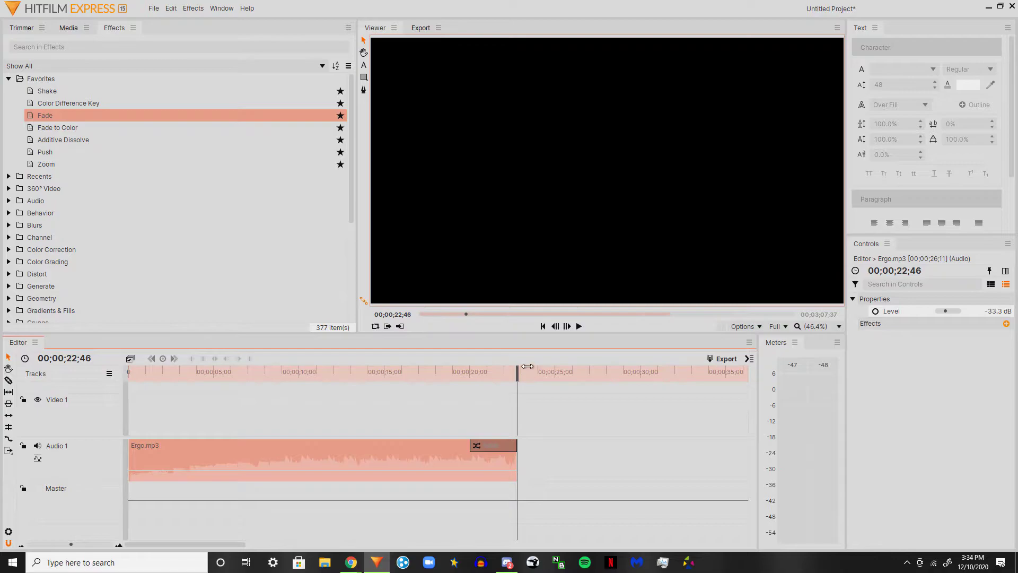
drag(528, 366, 431, 371)
click(579, 326)
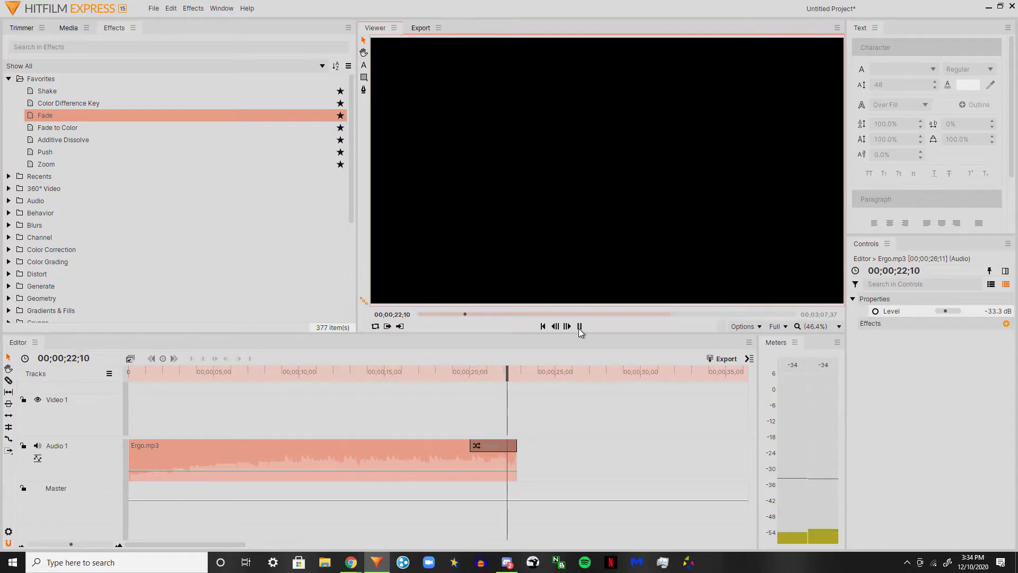
- Set the Ergo.mp3 clip's level to -28.0 dB and briefly play it from the start of the timeline
drag(454, 471, 455, 468)
drag(329, 370, 91, 268)
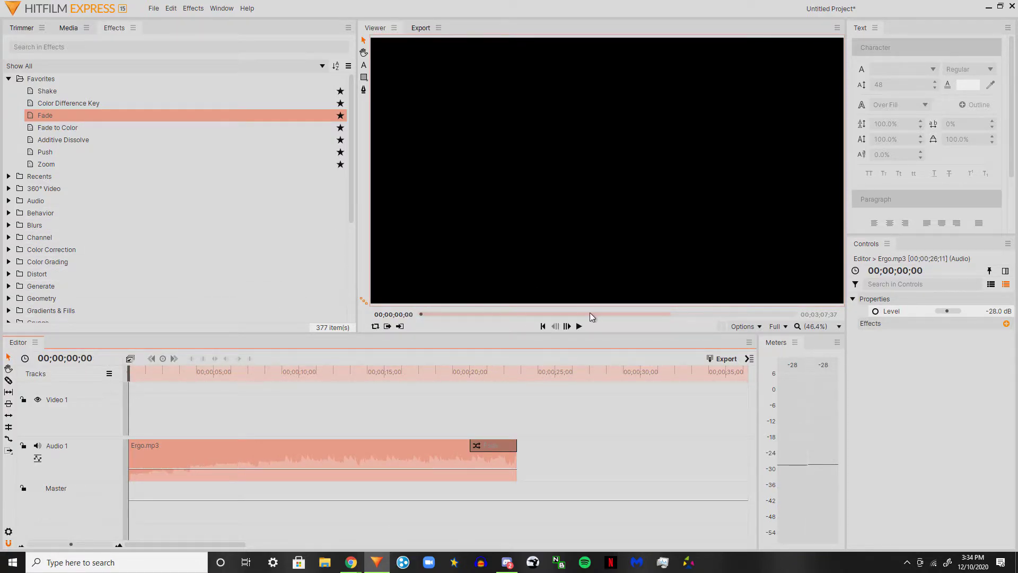
click(579, 329)
click(579, 329)
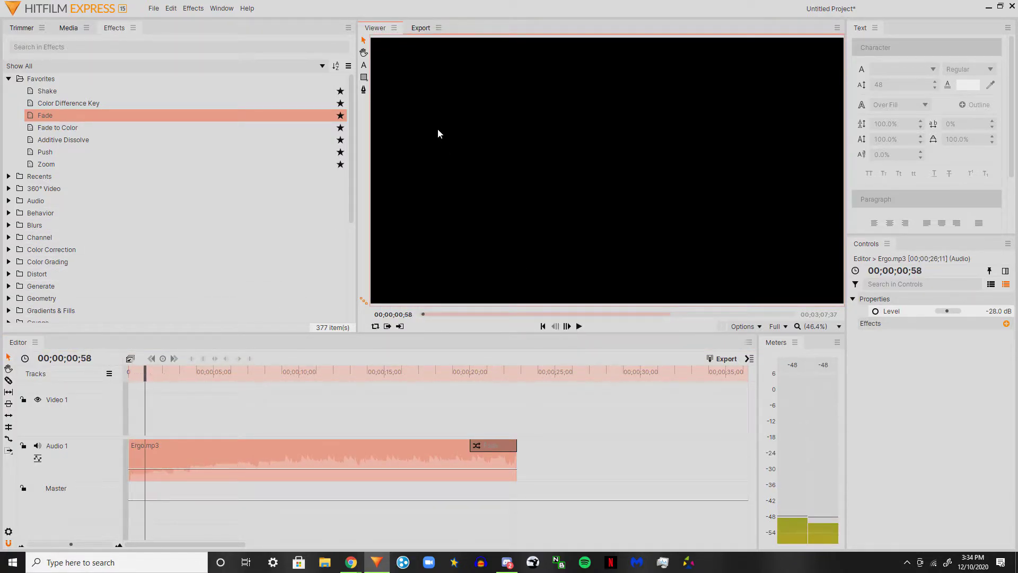
- Show the project media, scrub through the opening of the Ergo.mp3 clip and return the playhead to 00;00;00;00
click(67, 28)
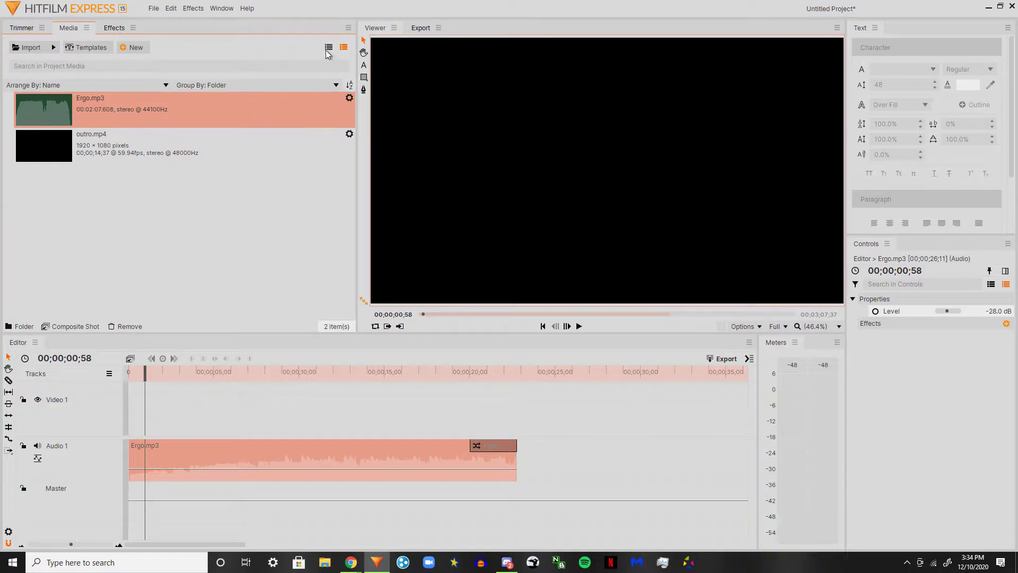
drag(145, 377, 200, 397)
drag(256, 415, 302, 435)
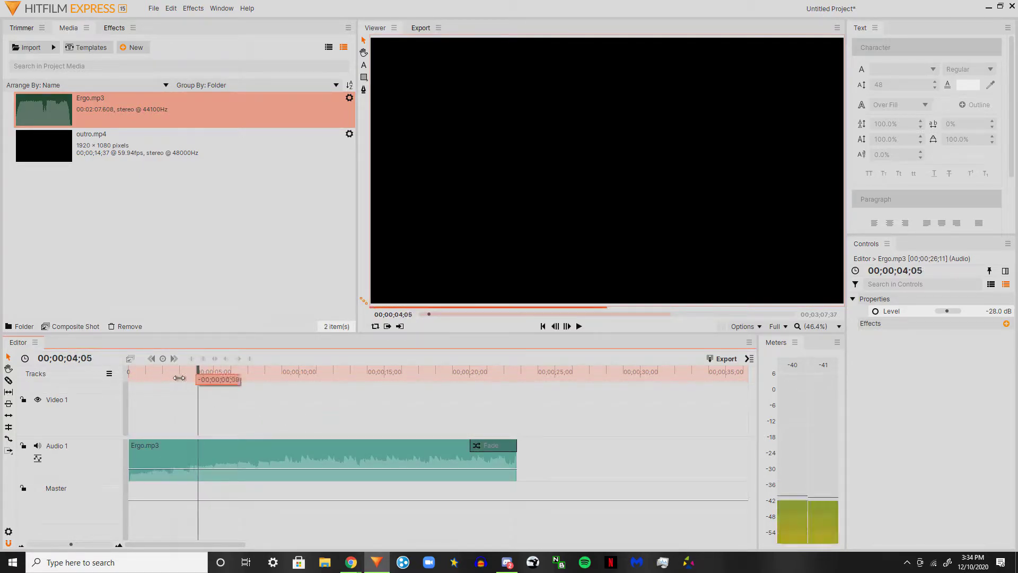
click(543, 326)
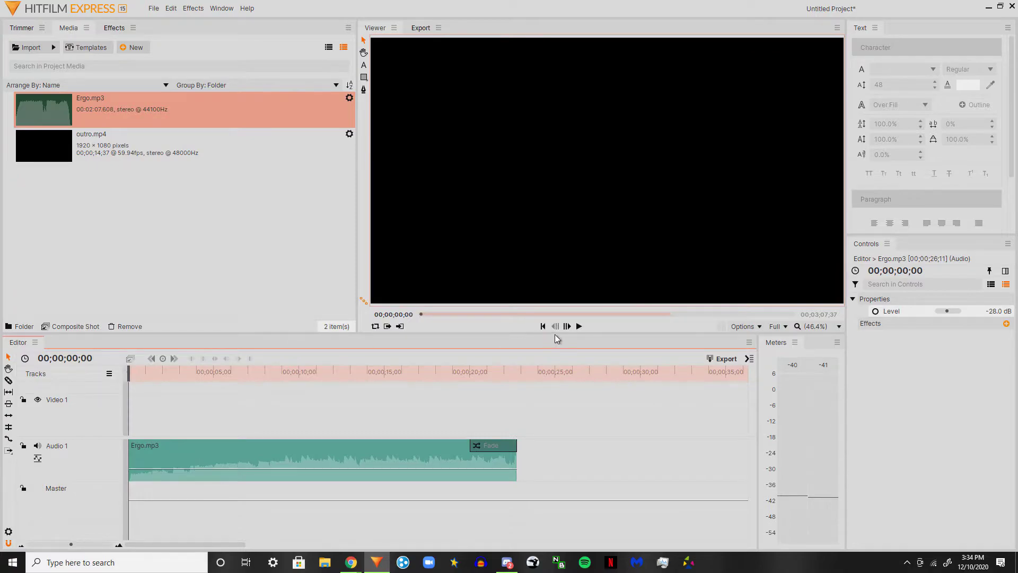
- Split the Ergo.mp3 clip at about 10 seconds and shift its second part along Audio 1, leaving a gap of about 4 seconds
click(584, 330)
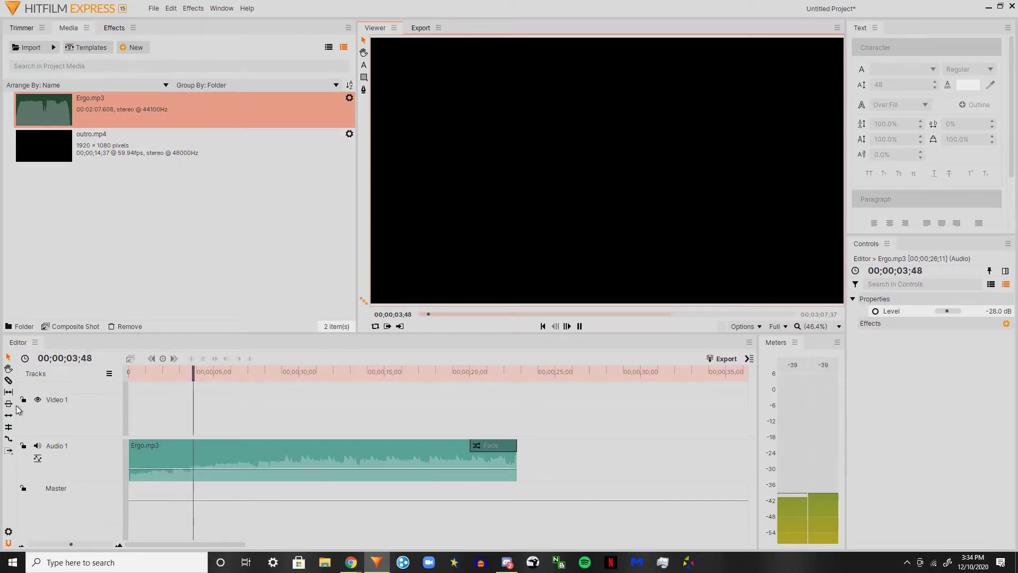
click(8, 380)
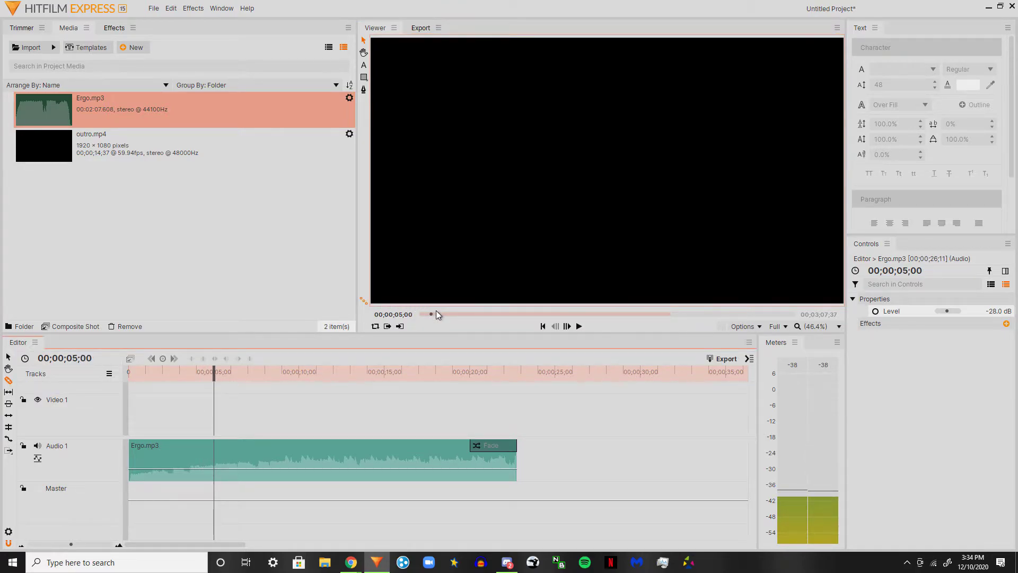
key(space)
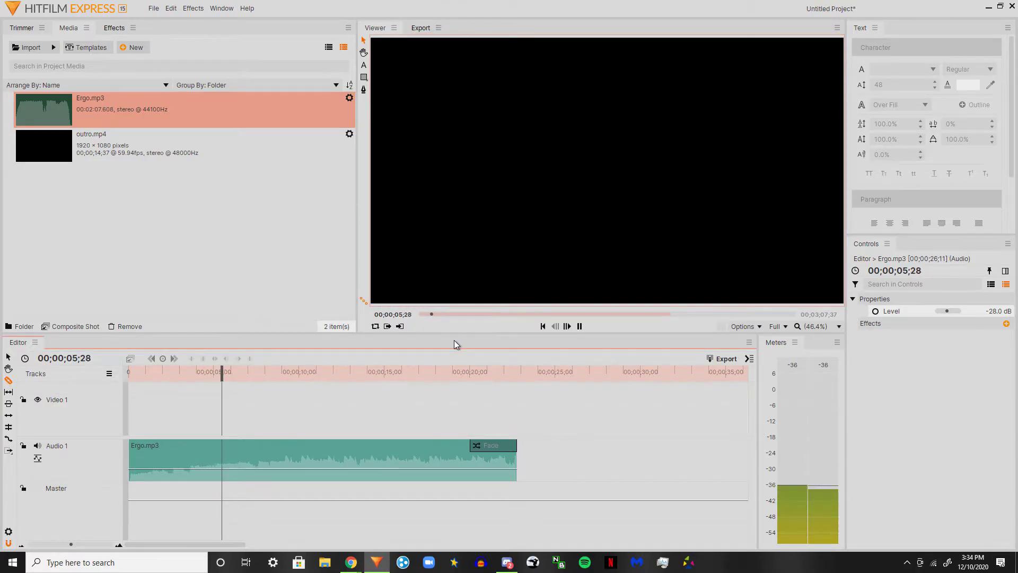
key(space)
click(298, 466)
drag(303, 374, 311, 374)
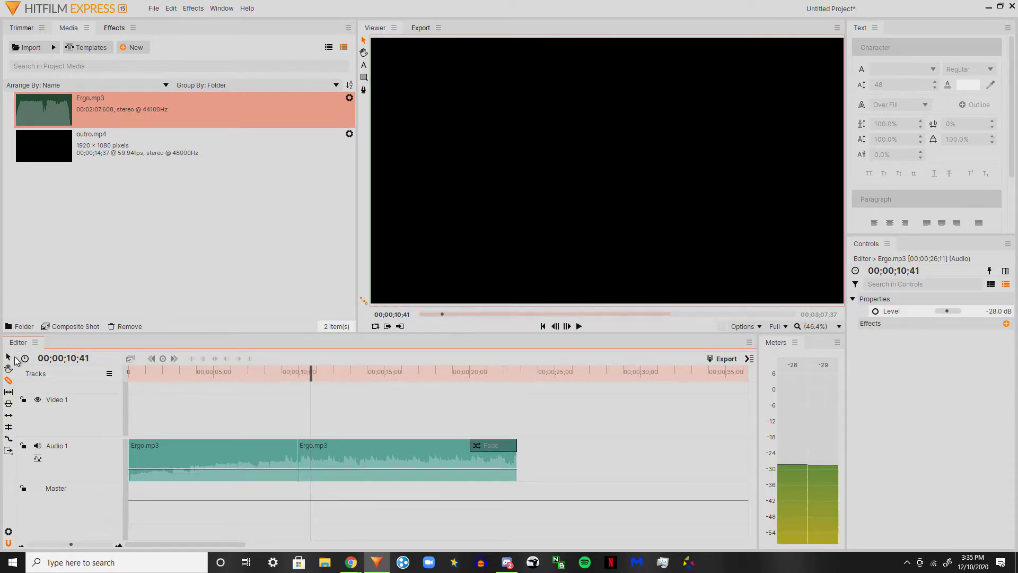
drag(353, 454, 417, 455)
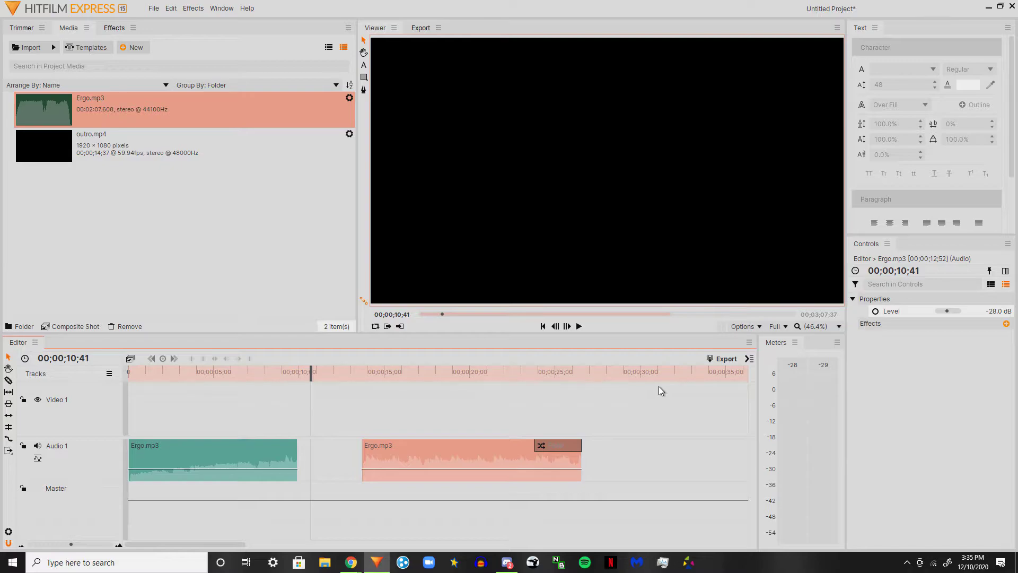
- Import Counter-strike Global Offensive 2020.12.01 - 22.19.18.06.DVR.mp4 from the Counter-strike Global Offensive folder in Public Videos
click(29, 47)
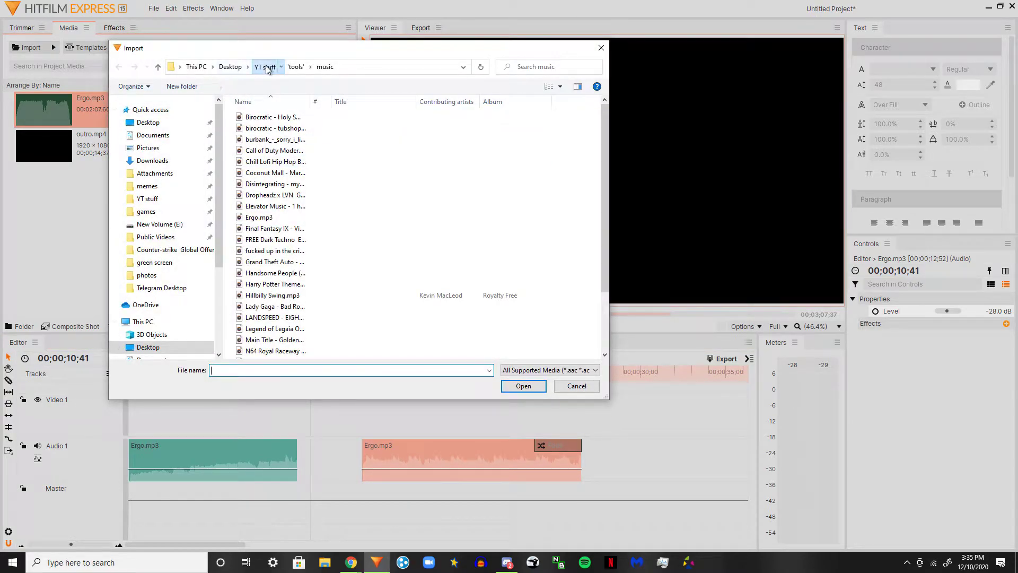
click(266, 68)
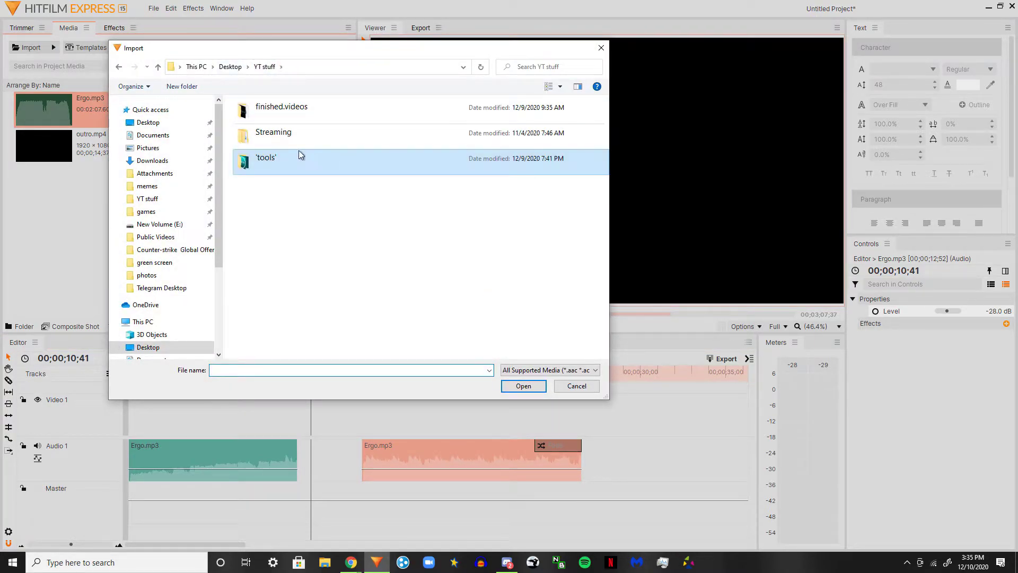
click(158, 237)
double_click(261, 130)
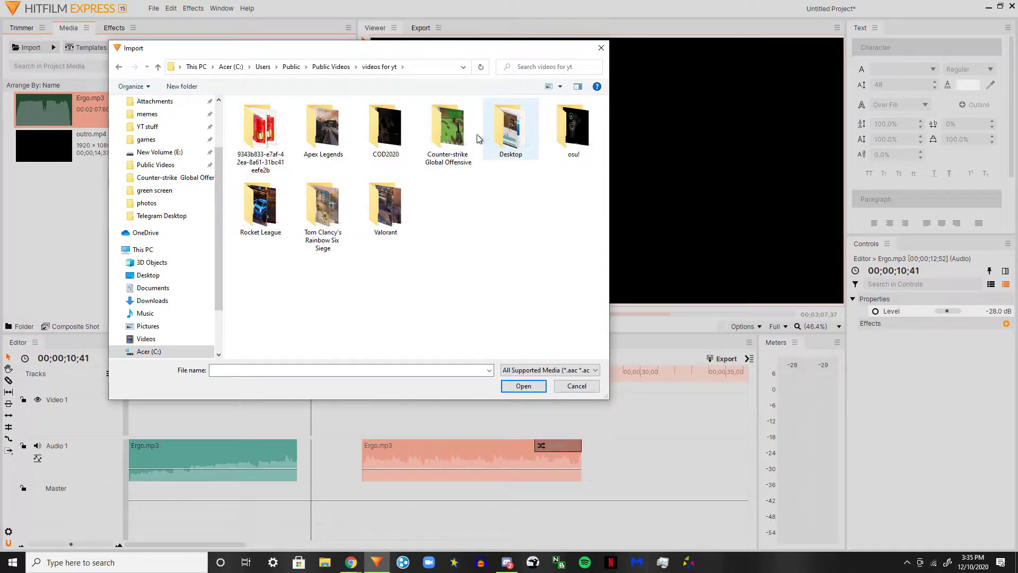
double_click(446, 139)
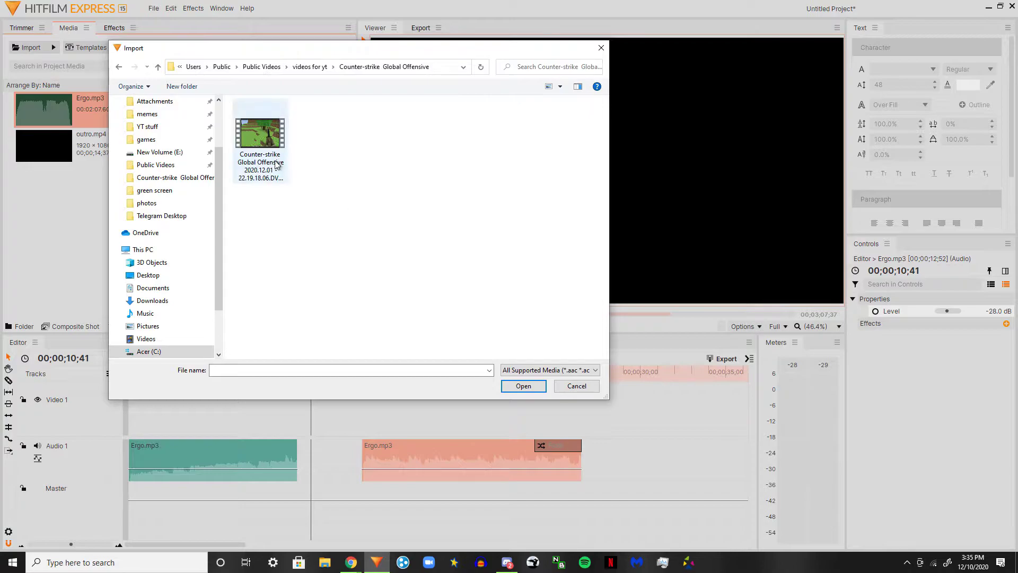
click(268, 140)
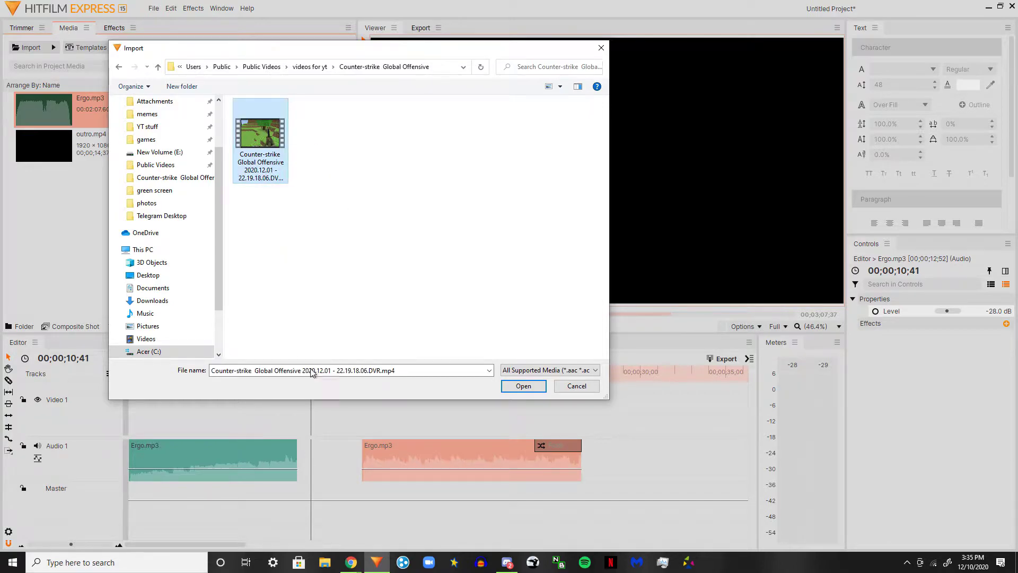
double_click(261, 150)
- Add a second audio track and place the Counter-strike clip at the start of the timeline with its sound on Audio 2
drag(127, 119, 176, 192)
right_click(174, 512)
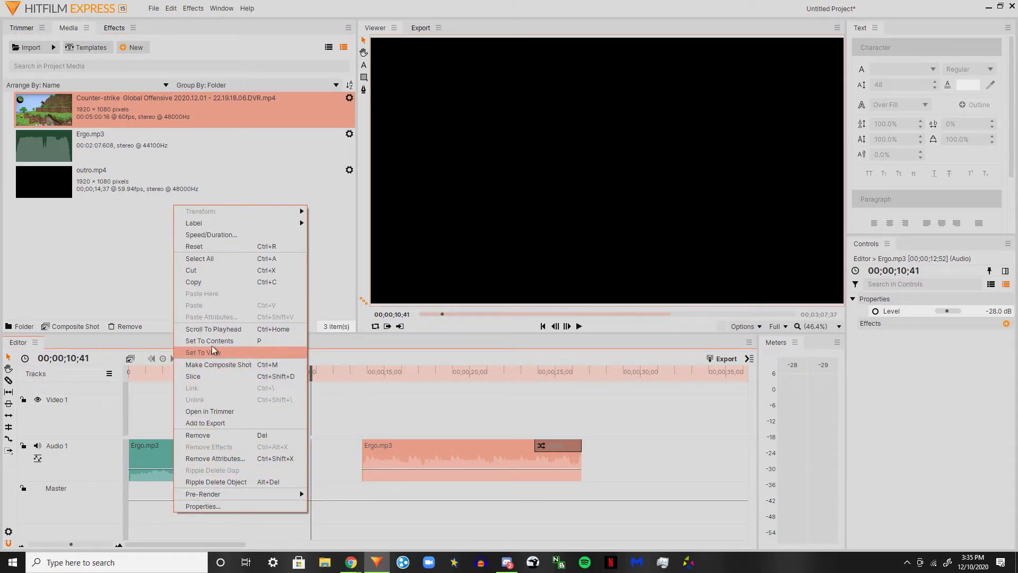
click(129, 504)
right_click(79, 499)
click(100, 510)
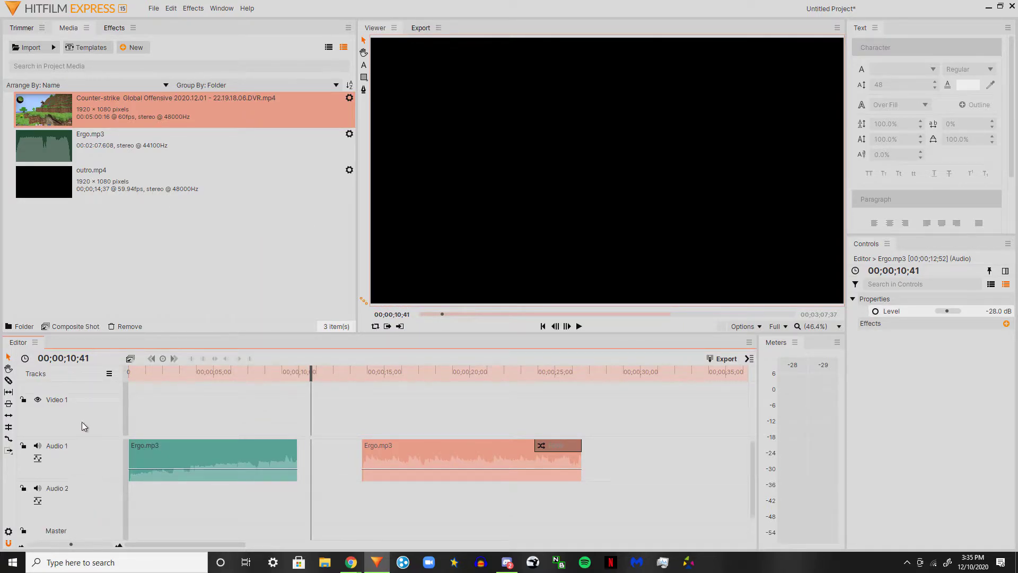
drag(132, 113, 138, 413)
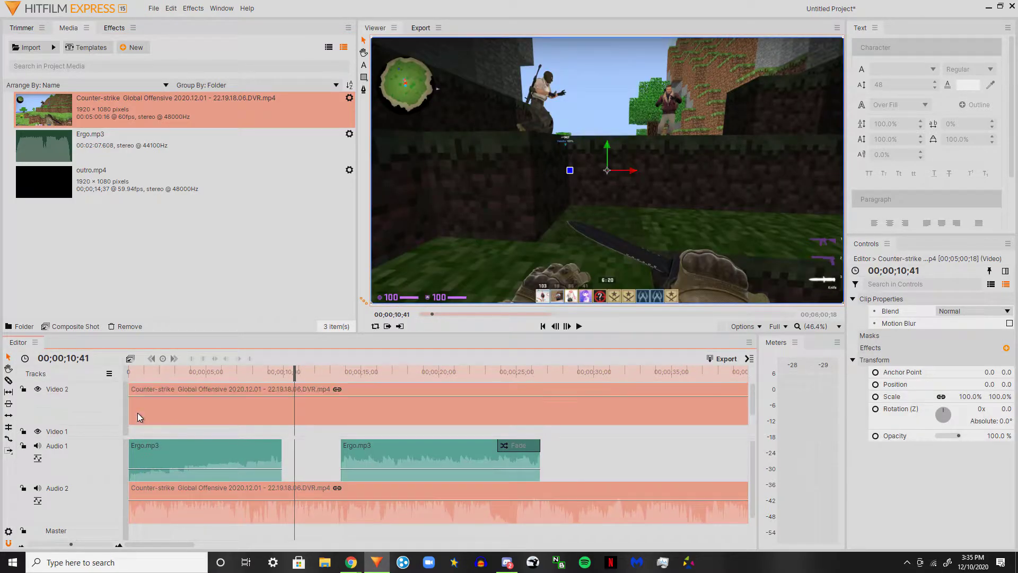
- Unlink the Counter-strike clip's video from its audio and move the video part to the start of Video 1
right_click(138, 412)
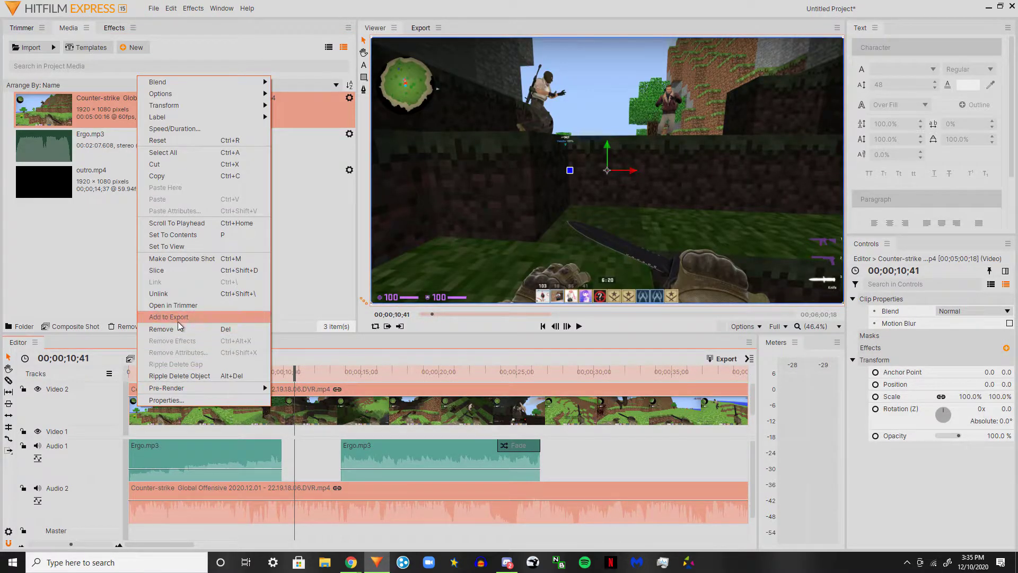
click(174, 293)
drag(211, 386, 247, 431)
- Move the playhead to 00;00;18;47 and set the Counter-strike audio's level on Audio 2 to -24.0 dB
click(288, 453)
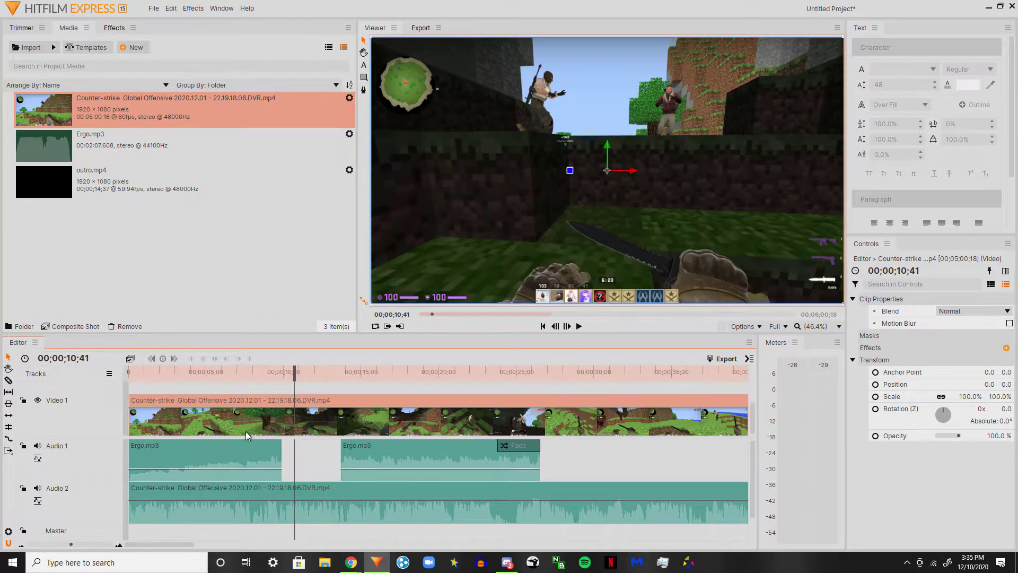
drag(288, 374, 420, 374)
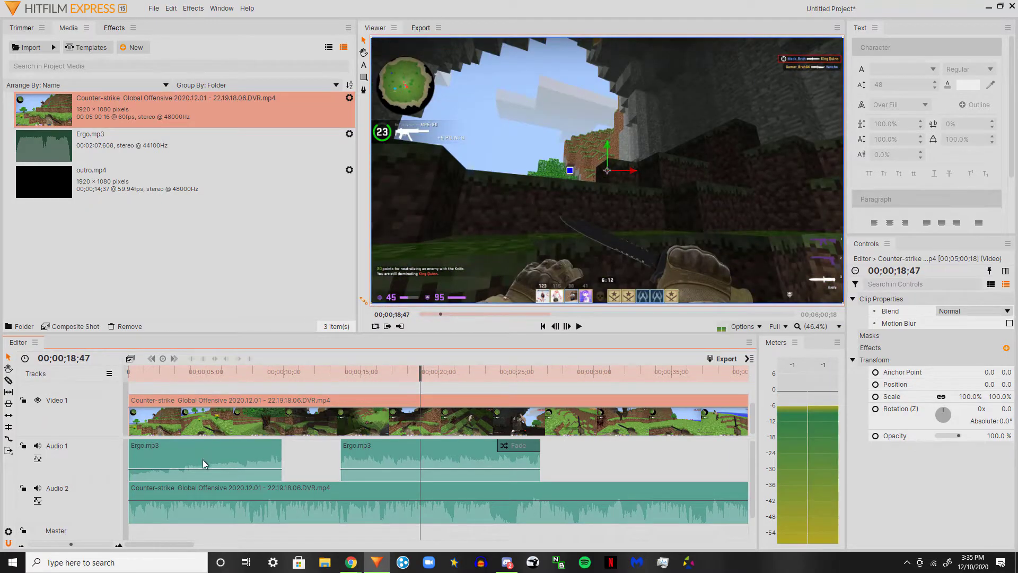
click(258, 491)
right_click(258, 492)
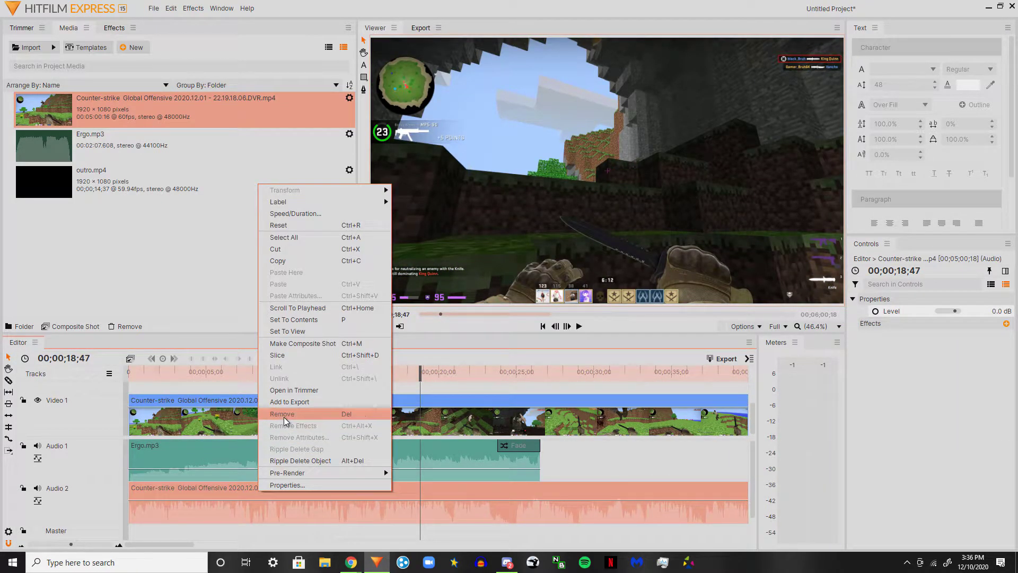
drag(189, 501, 211, 509)
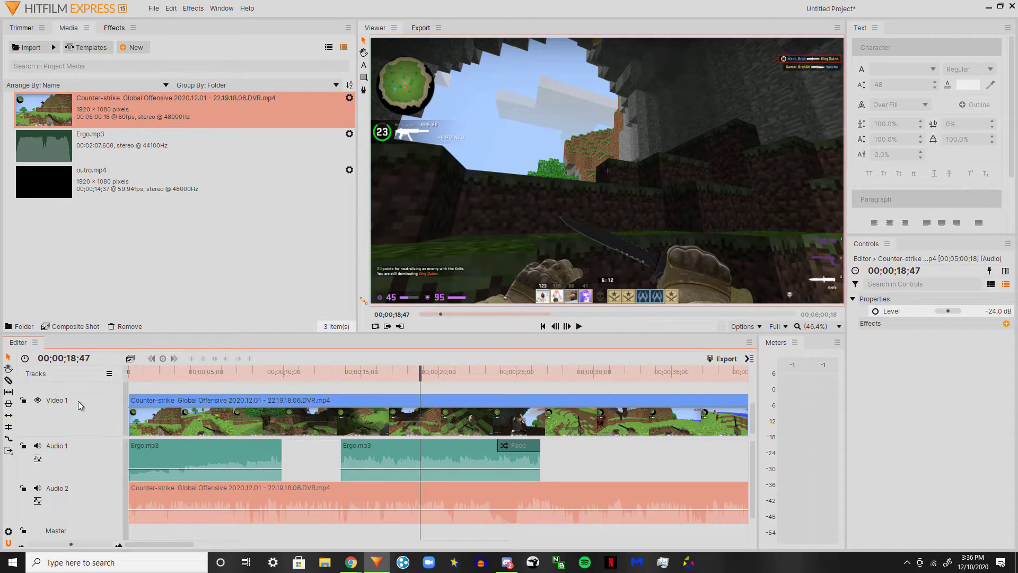
- Select the Counter-strike video and audio together, cut footage from their start twice, and shift the shortened pair back to the beginning of the timeline
click(190, 410)
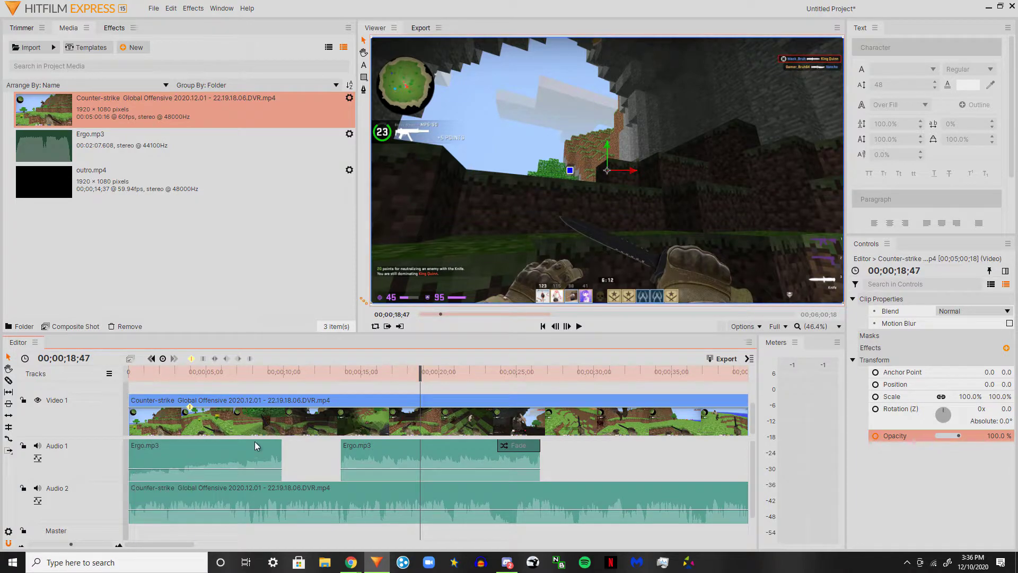
click(296, 399)
ctrl+click(314, 499)
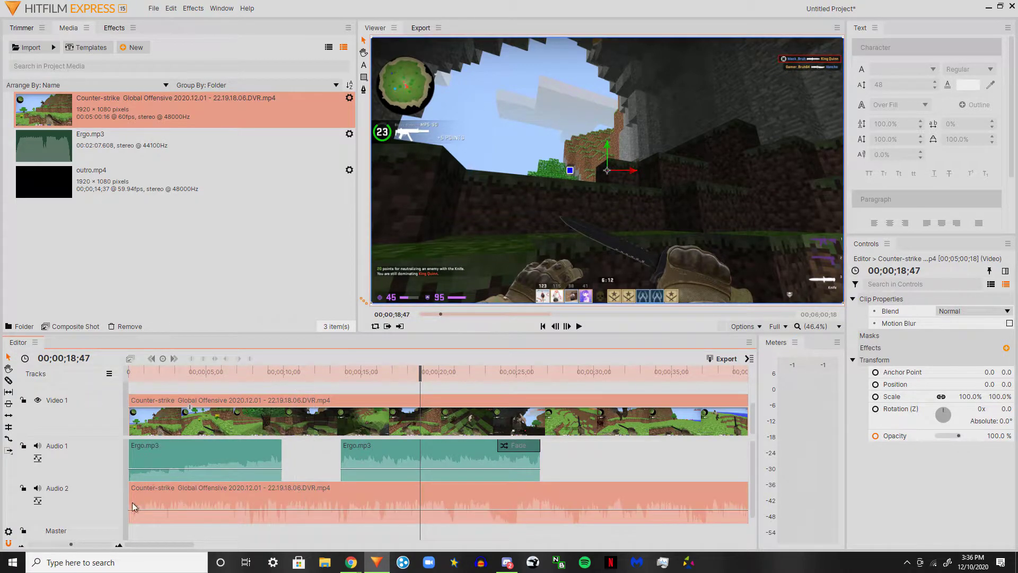
drag(165, 499, 184, 467)
drag(136, 493, 716, 502)
drag(727, 428, 142, 434)
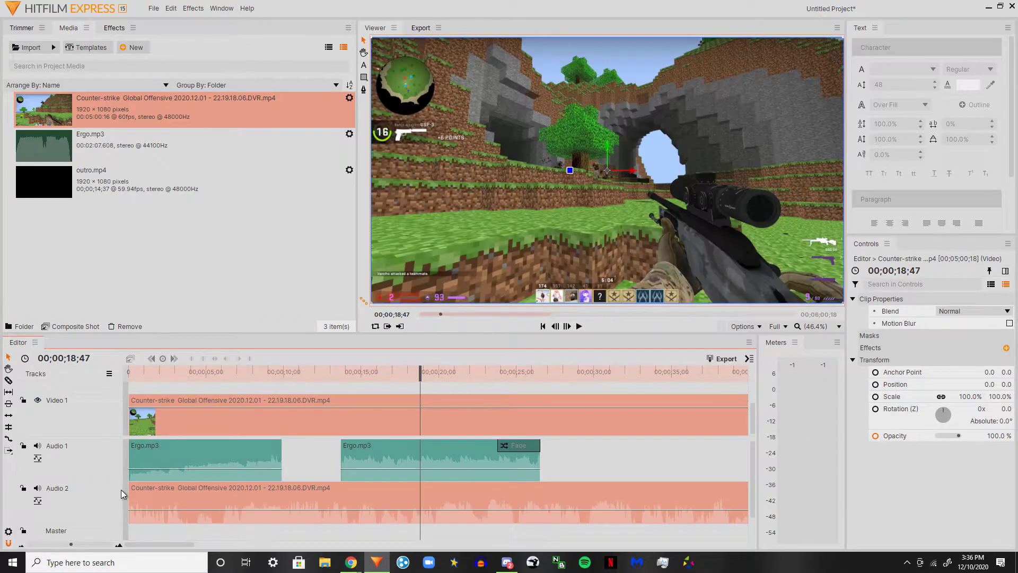
drag(130, 501, 694, 503)
drag(724, 424, 168, 427)
- Trim the Counter-strike video and audio down to the length of the first Ergo.mp3 clip and place them at the start of the timeline
drag(137, 503, 507, 502)
drag(572, 402, 249, 419)
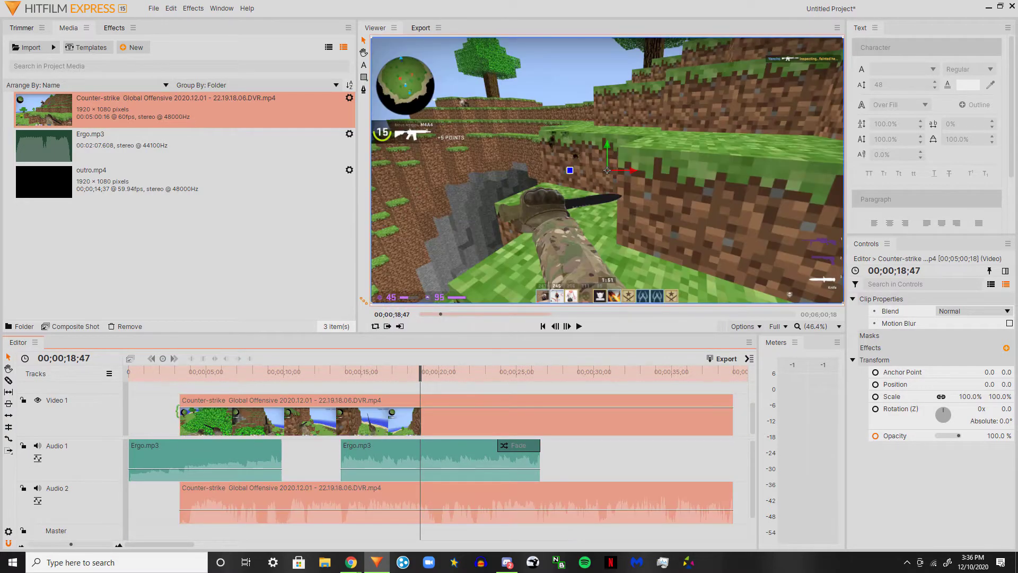
drag(182, 414, 249, 419)
drag(312, 419, 210, 418)
drag(147, 419, 129, 419)
- Add a Fade transition to the start of the first Ergo.mp3 clip and butt the second Ergo.mp3 clip against its end
drag(353, 446, 306, 451)
click(274, 466)
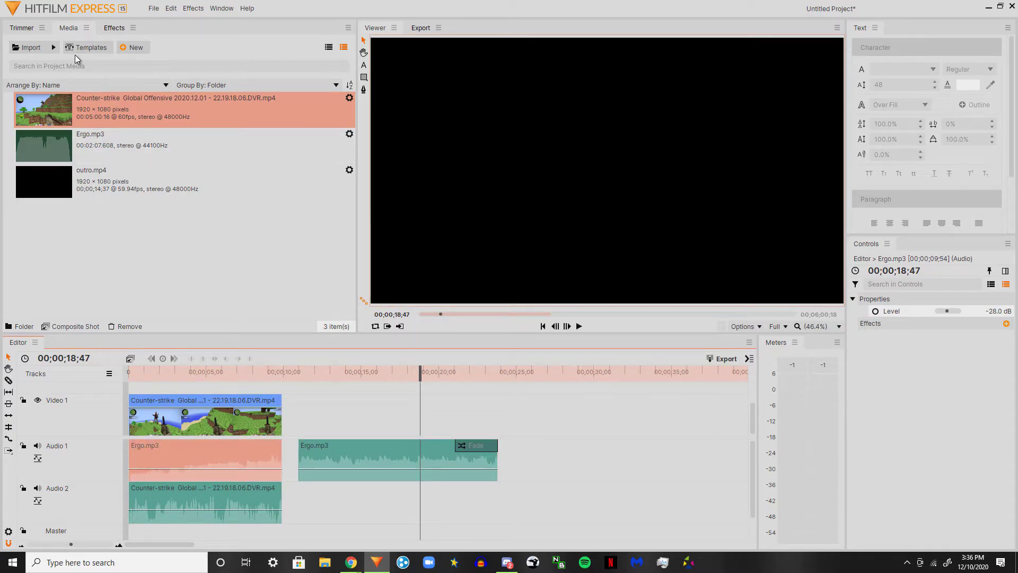
click(113, 28)
drag(162, 321, 153, 452)
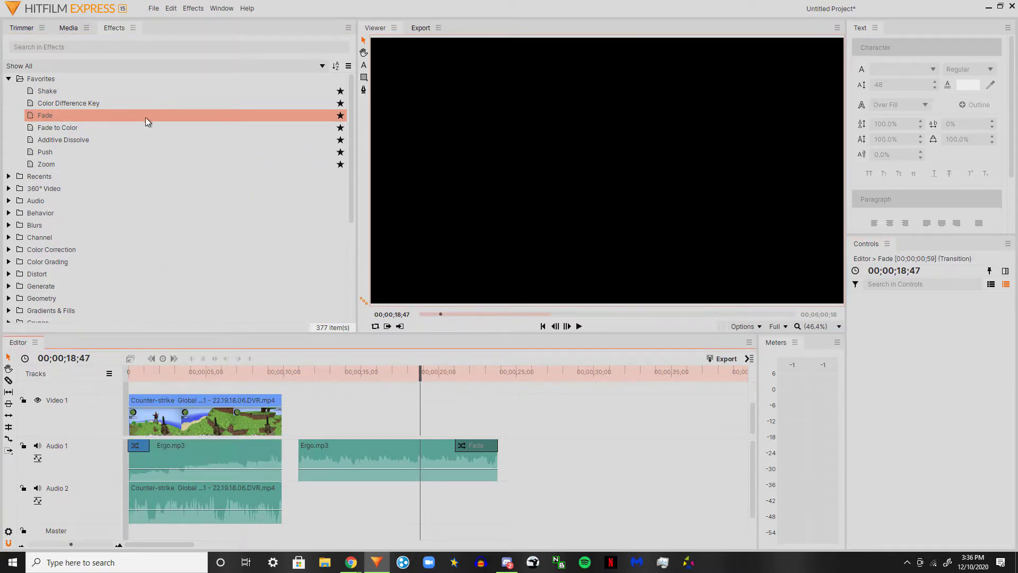
drag(343, 447, 326, 446)
drag(307, 373, 115, 372)
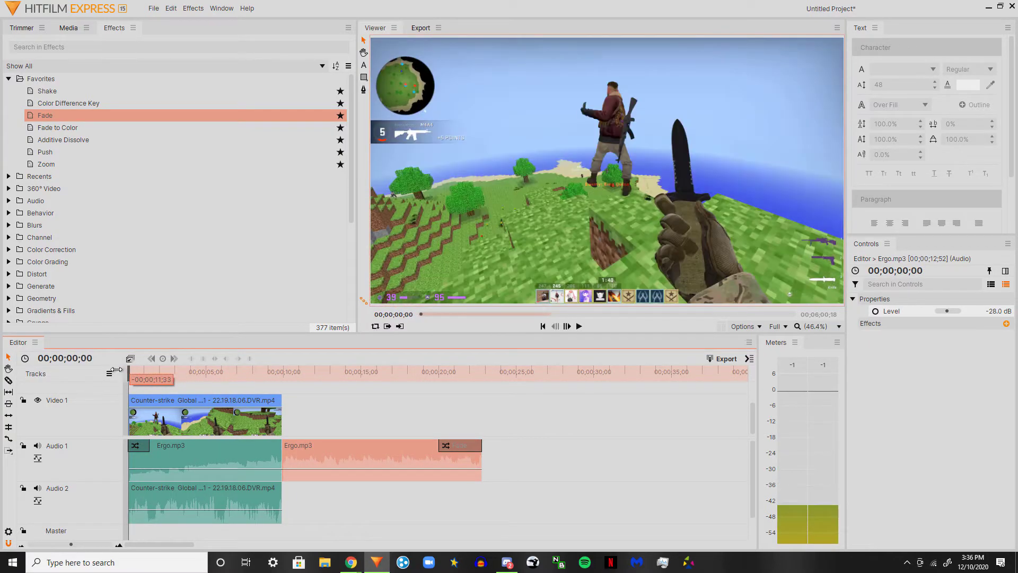
click(60, 130)
drag(60, 130, 214, 255)
drag(210, 296, 237, 422)
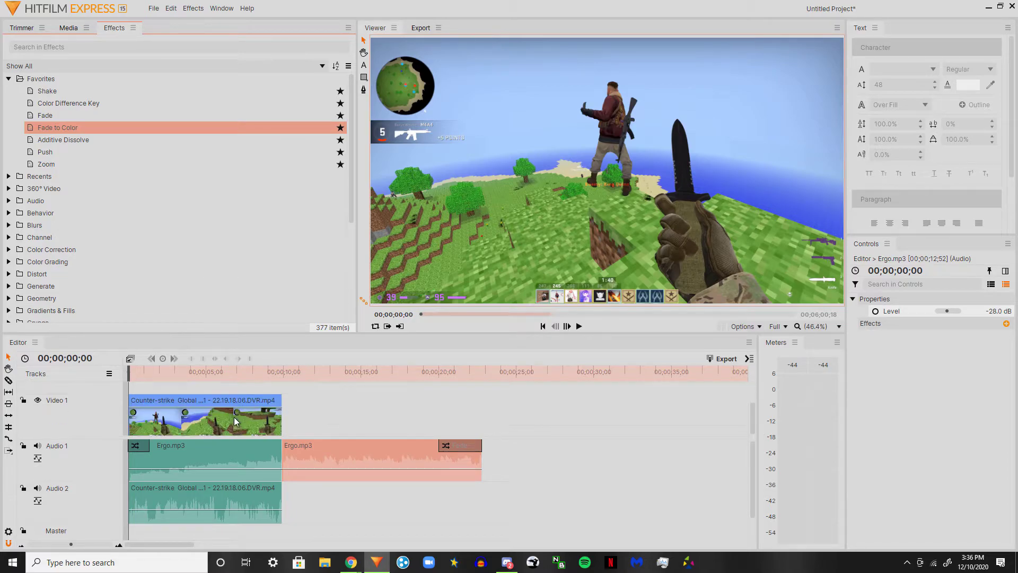
- Add an Additive Dissolve to the end of the Counter-strike video and a Fade to the end of its audio on Audio 2
drag(79, 139, 262, 403)
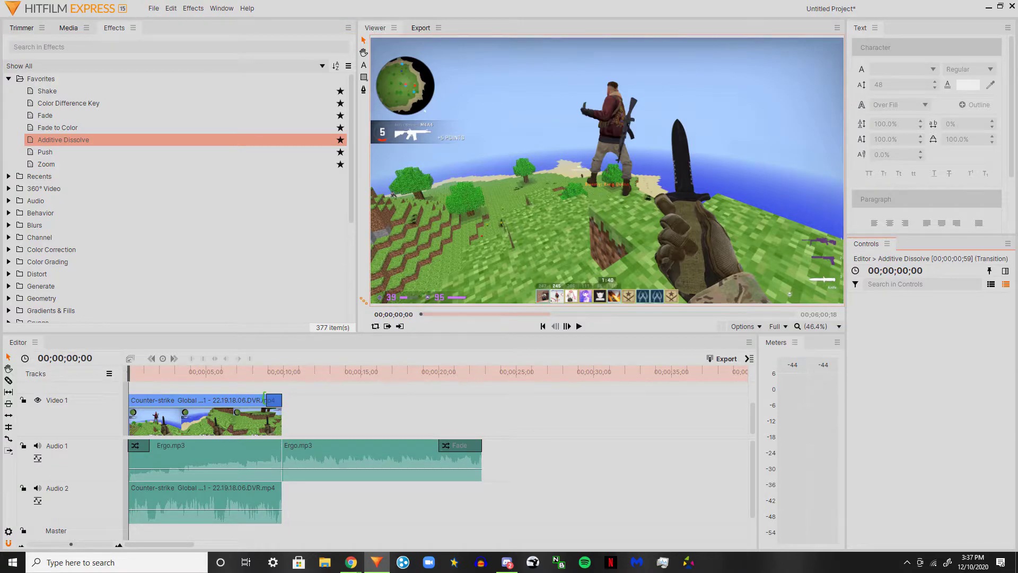
click(79, 117)
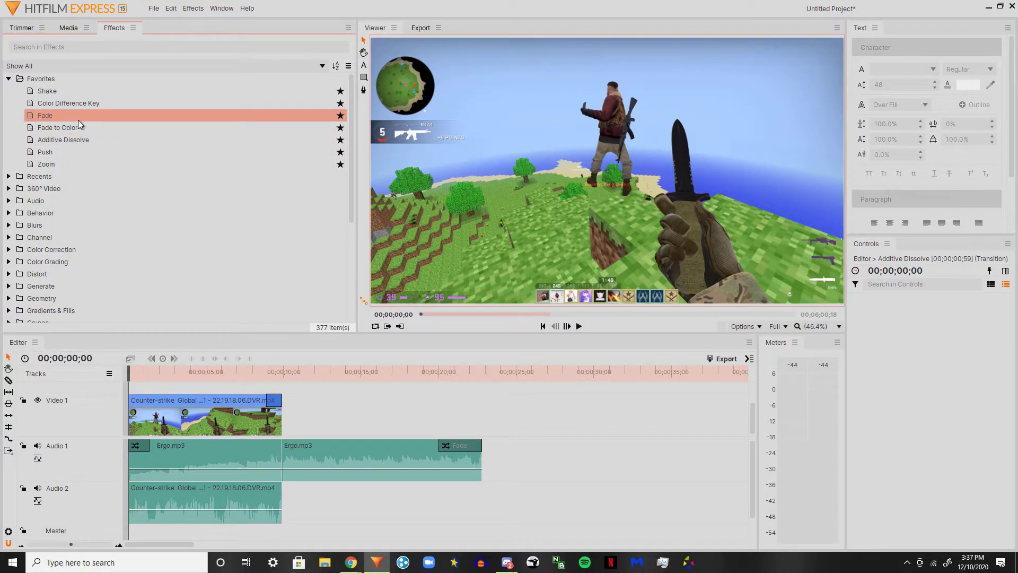
drag(78, 125, 275, 495)
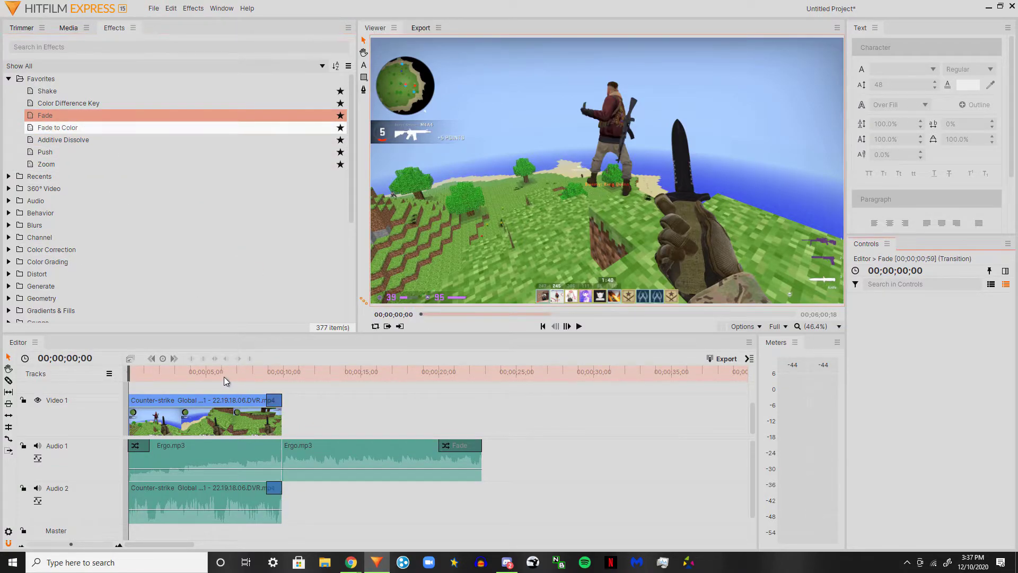
- Play the edit from the start to review the transitions, and leave the playhead just past the end of the gameplay clip
key(space)
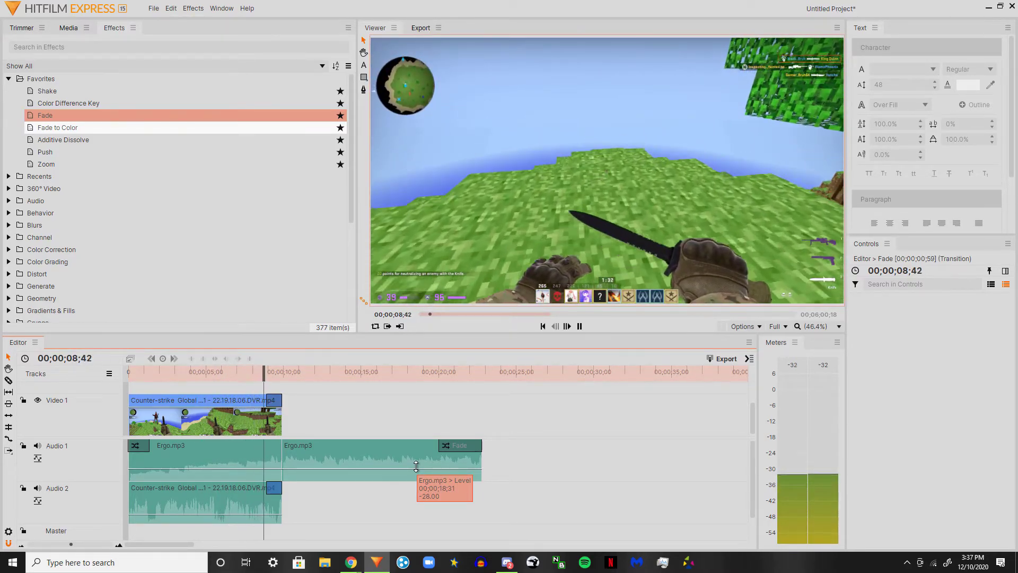
key(space)
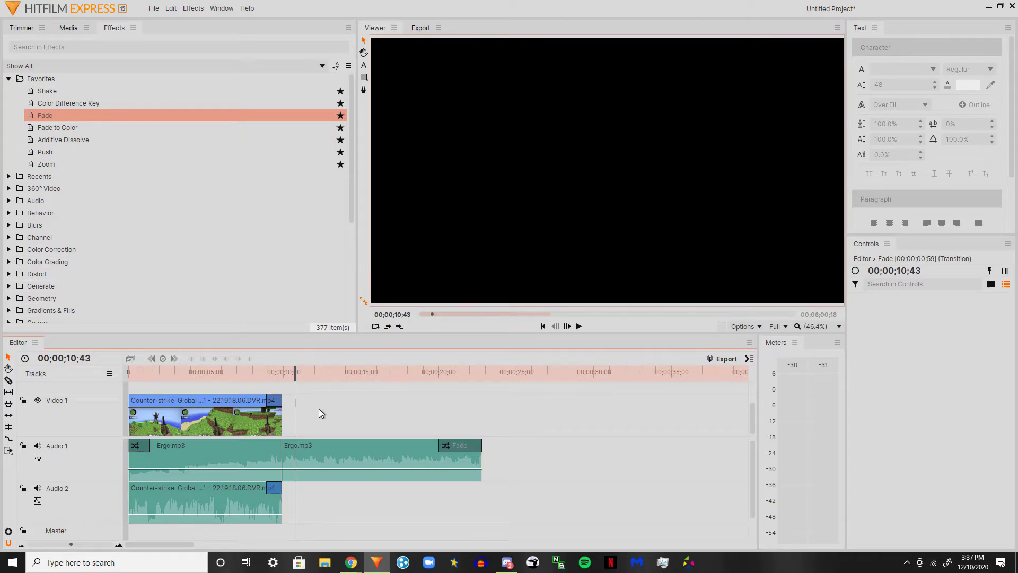
drag(298, 375, 211, 380)
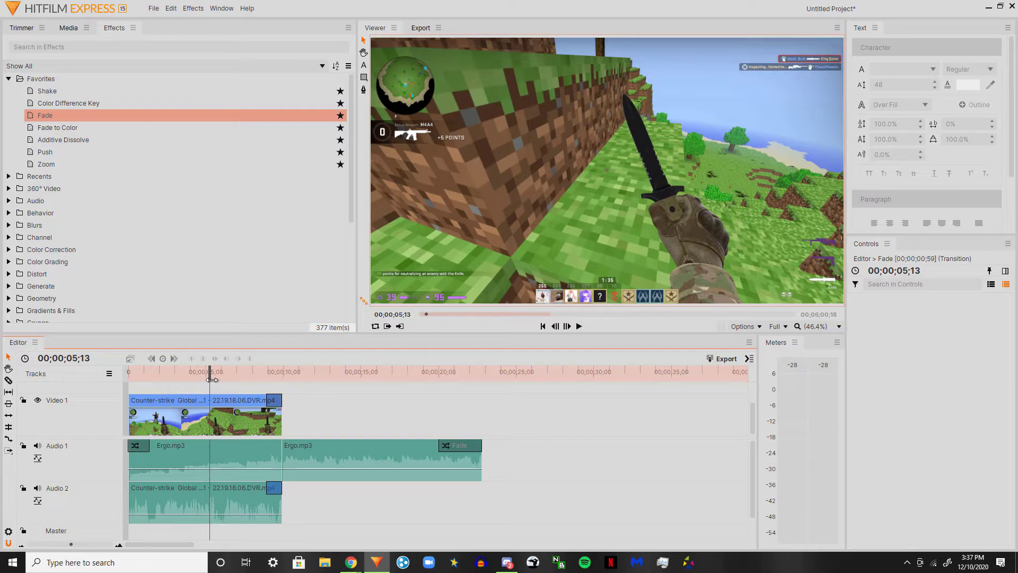
drag(212, 370, 288, 371)
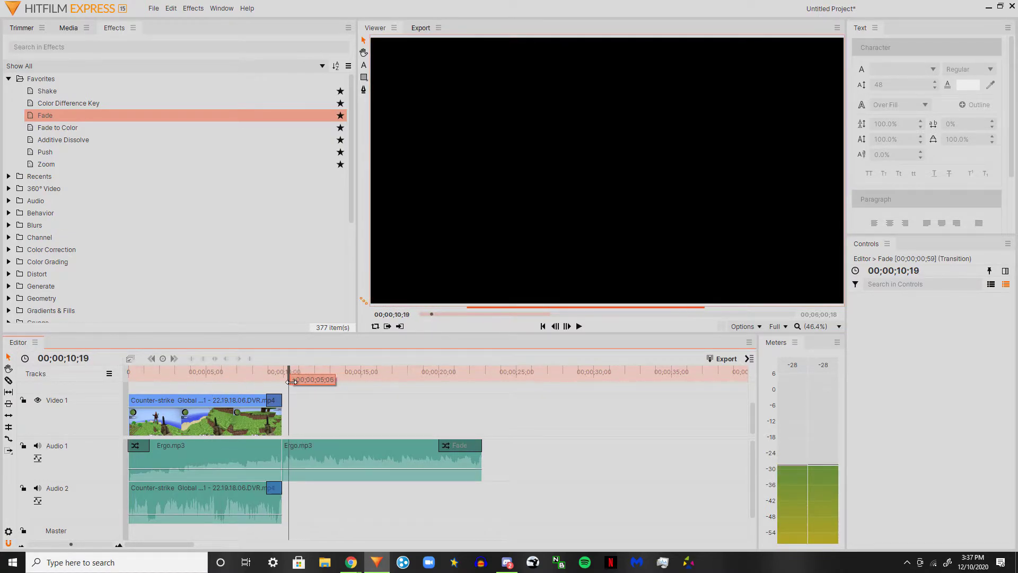
- Import coom.jpg and thing.png from the photos folder inside 'tools' in YT stuff
click(68, 28)
click(29, 48)
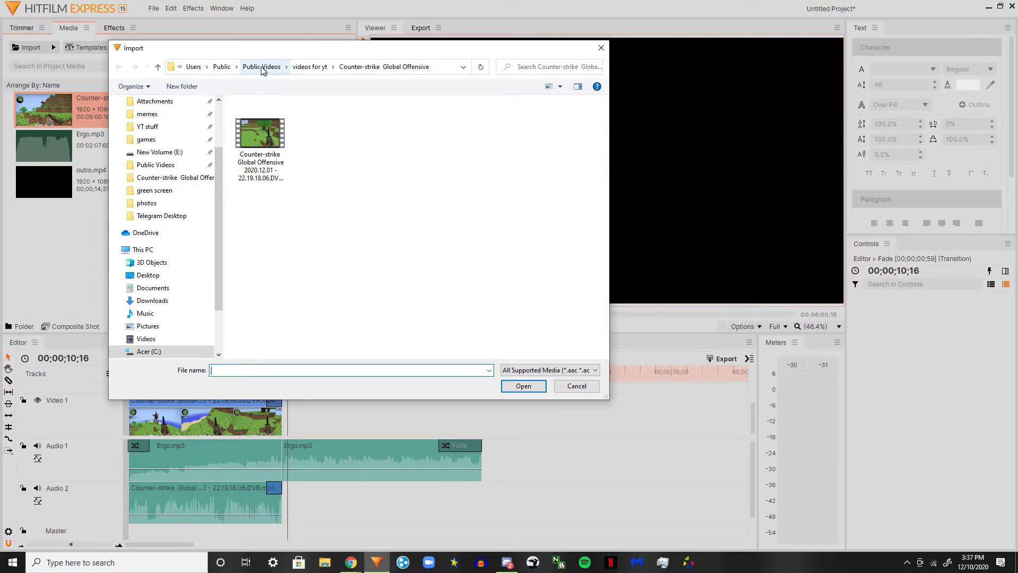
click(262, 67)
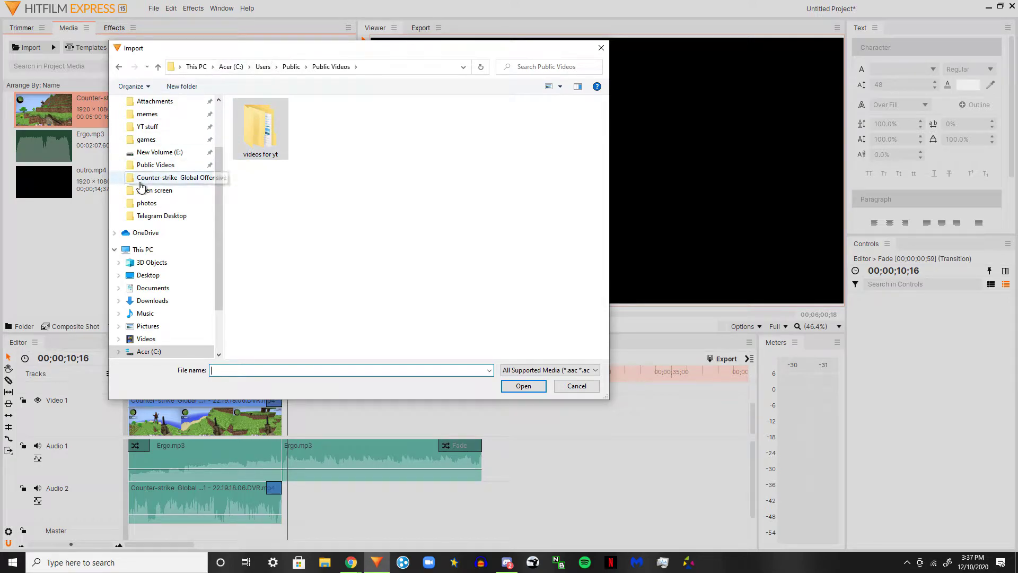
click(147, 127)
double_click(286, 160)
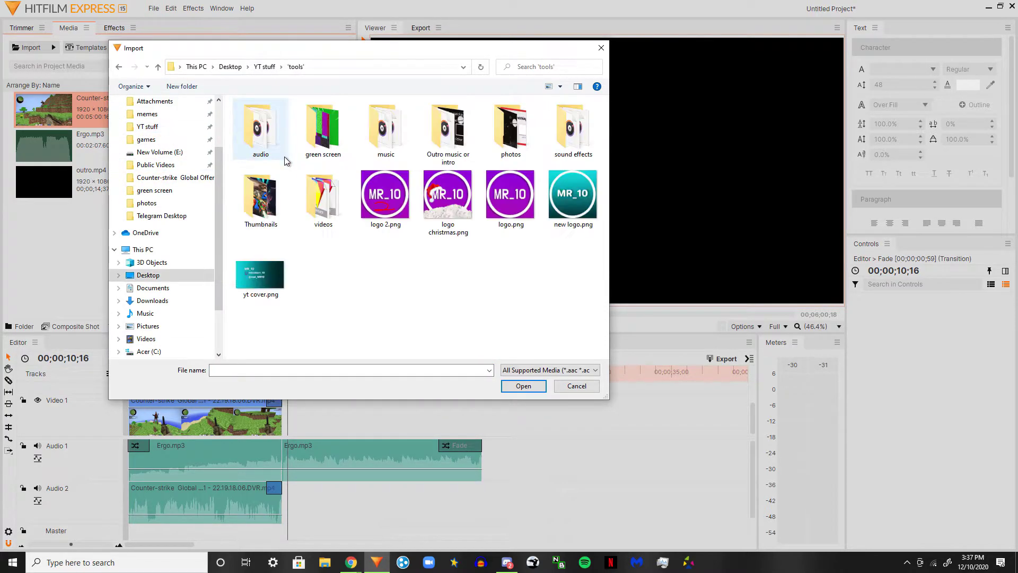
double_click(511, 130)
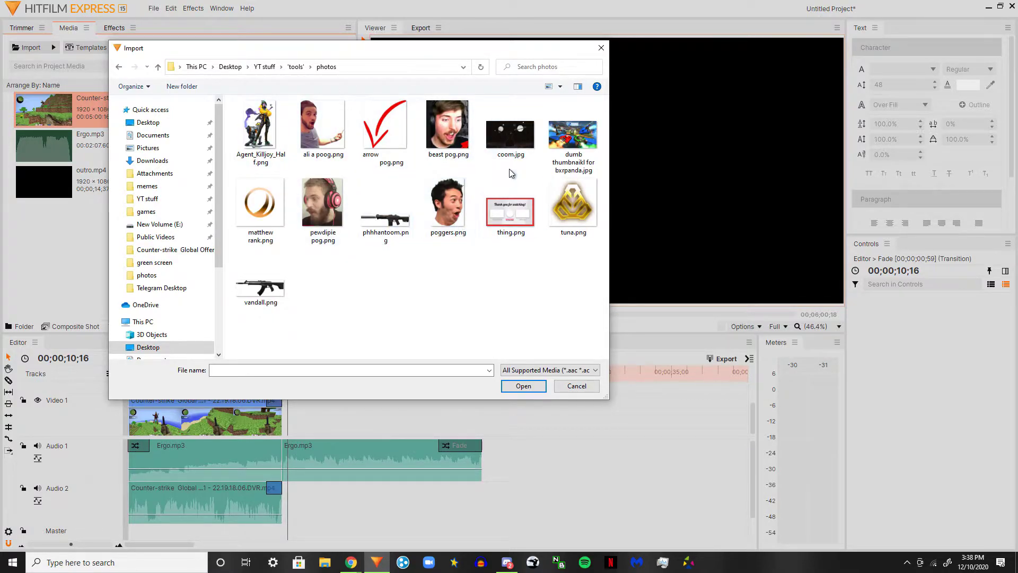
drag(513, 292, 487, 103)
click(524, 386)
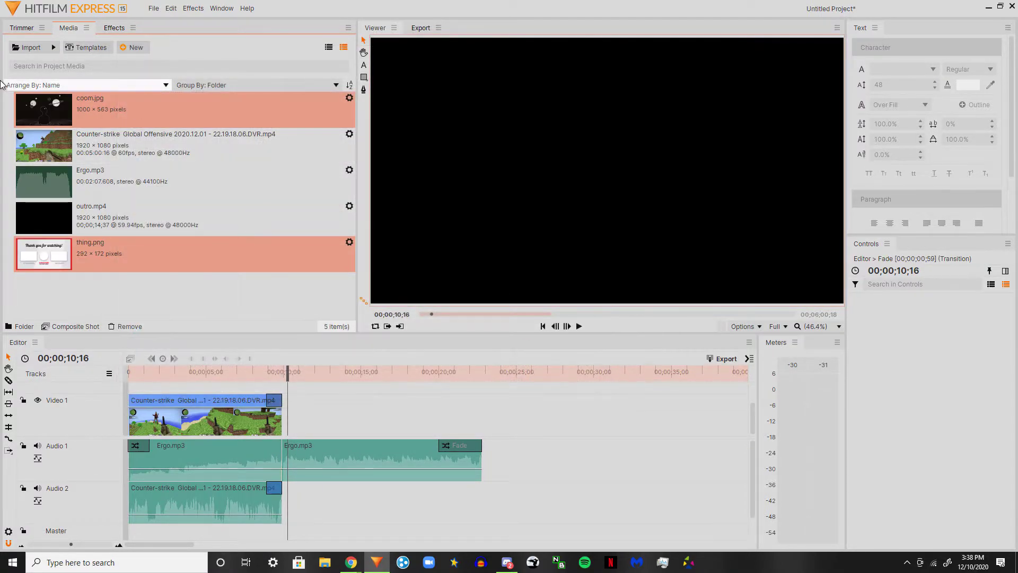
- Place coom.jpg on Video 1 after the gameplay, lasting until the end of the music, and fit the image to the frame
click(144, 308)
drag(145, 106, 481, 417)
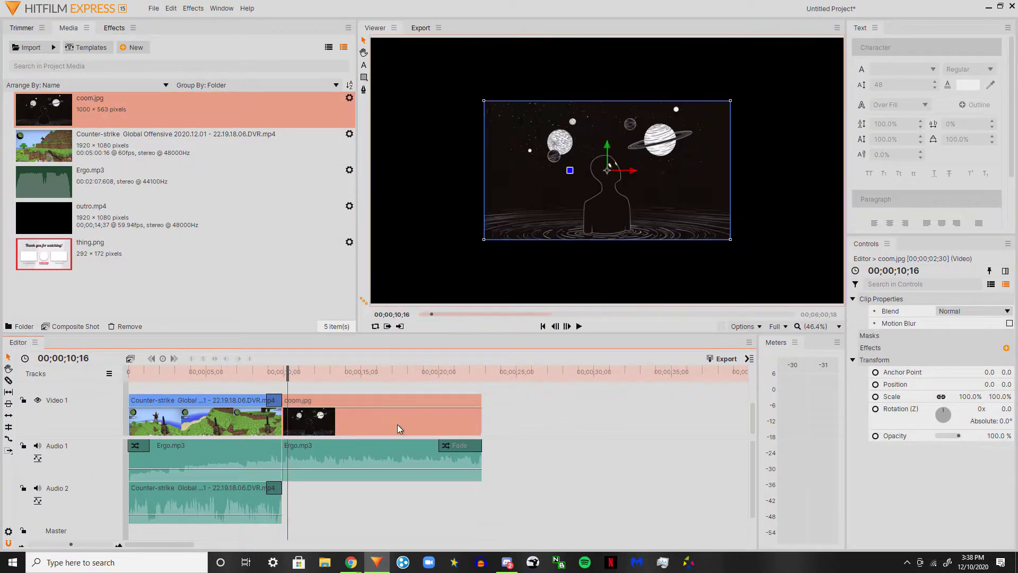
right_click(396, 424)
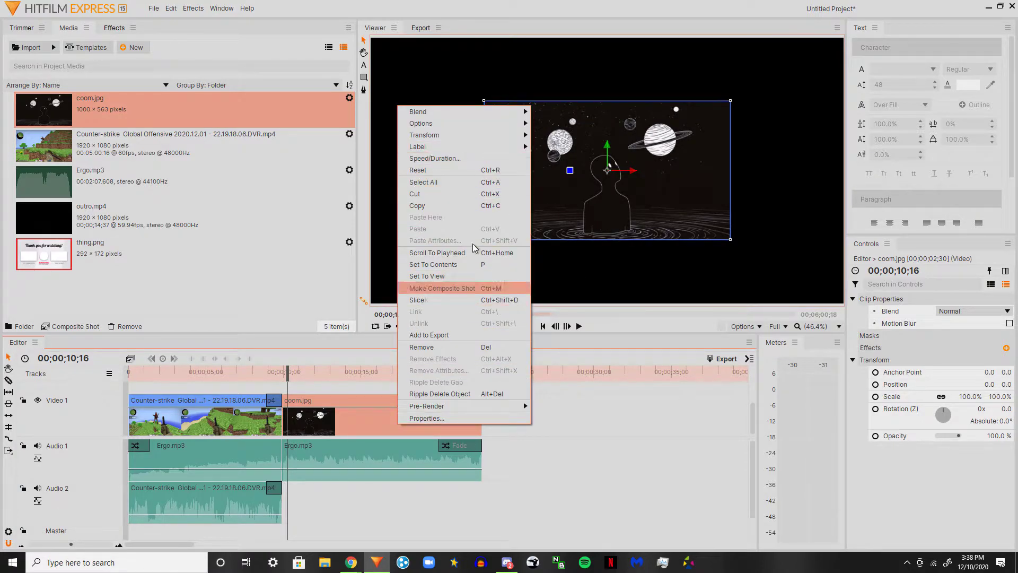
mouse_move(438, 136)
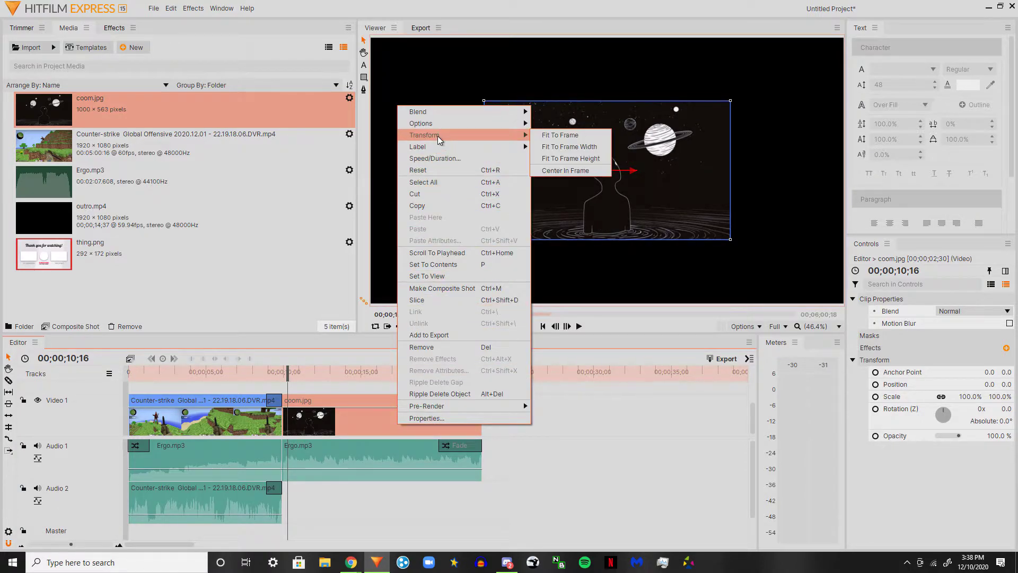
click(568, 139)
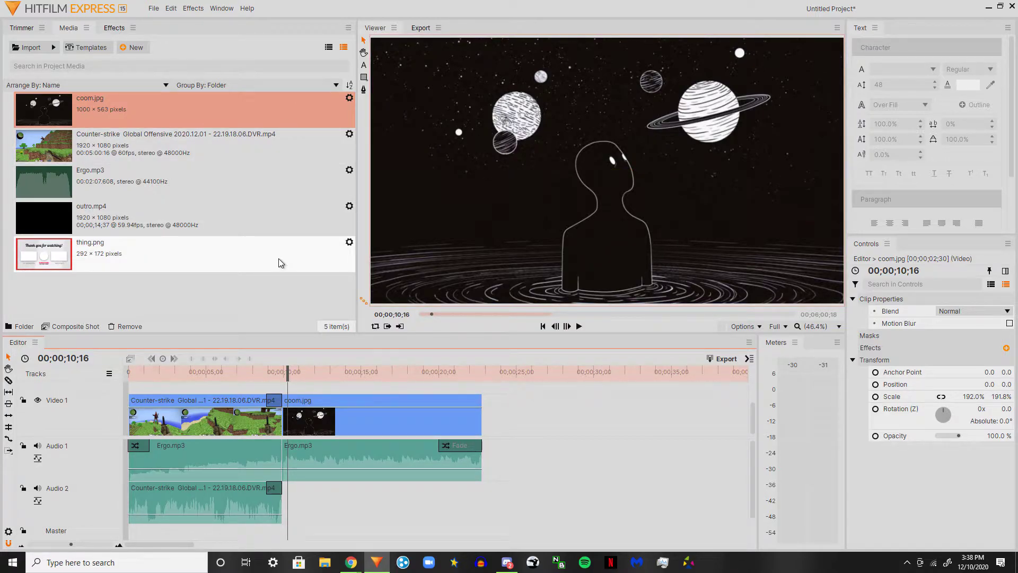
- Place thing.png on Video 2 above the start of the coom.jpg clip and move the playhead to 00;00;09;27
scroll(345, 427, up, 3)
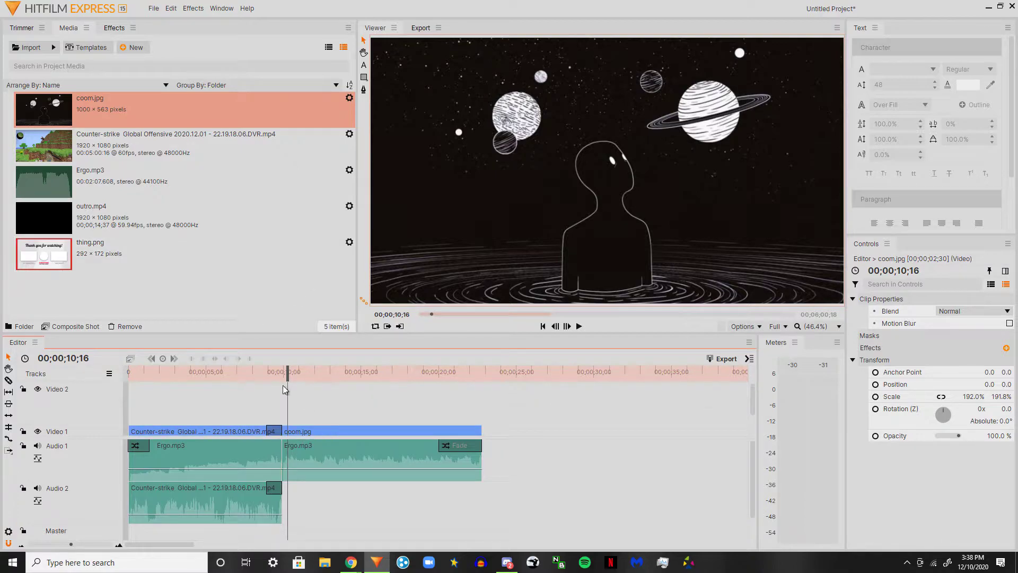
drag(130, 262, 296, 395)
click(276, 371)
- Create a white 1920 × 1080 plane named Frame 1 with square pixels
right_click(281, 294)
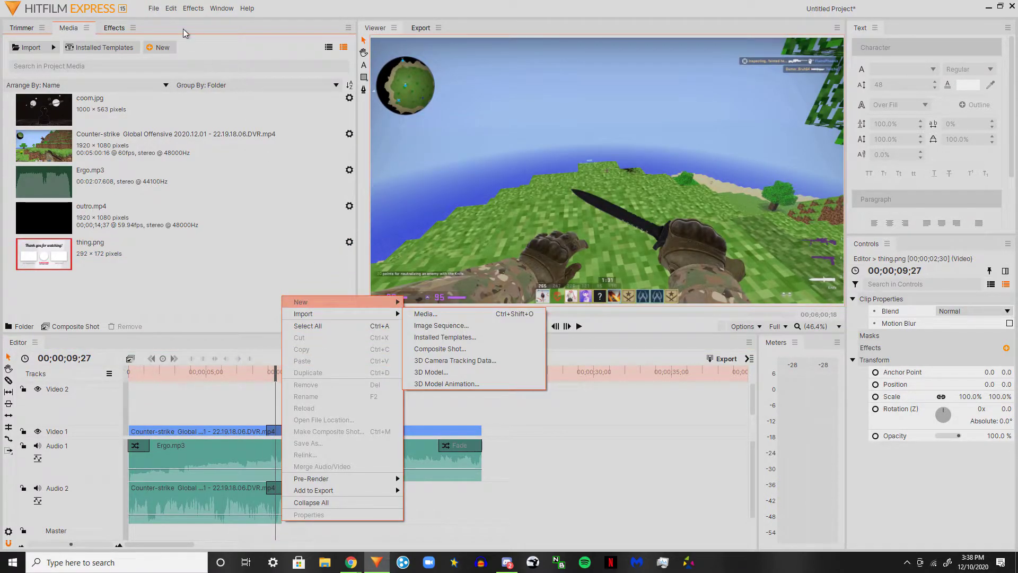
click(158, 48)
click(158, 47)
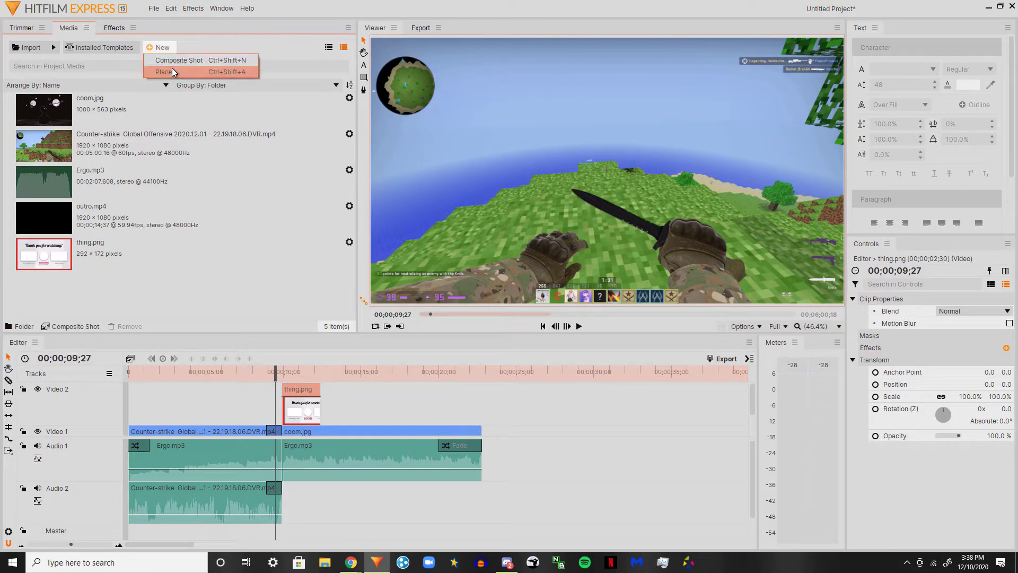
click(172, 72)
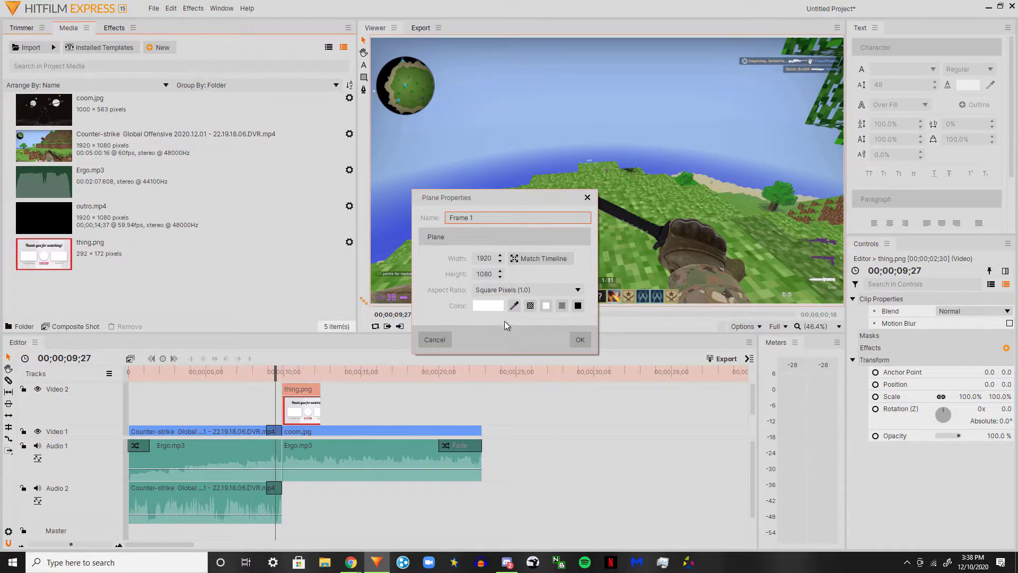
click(580, 340)
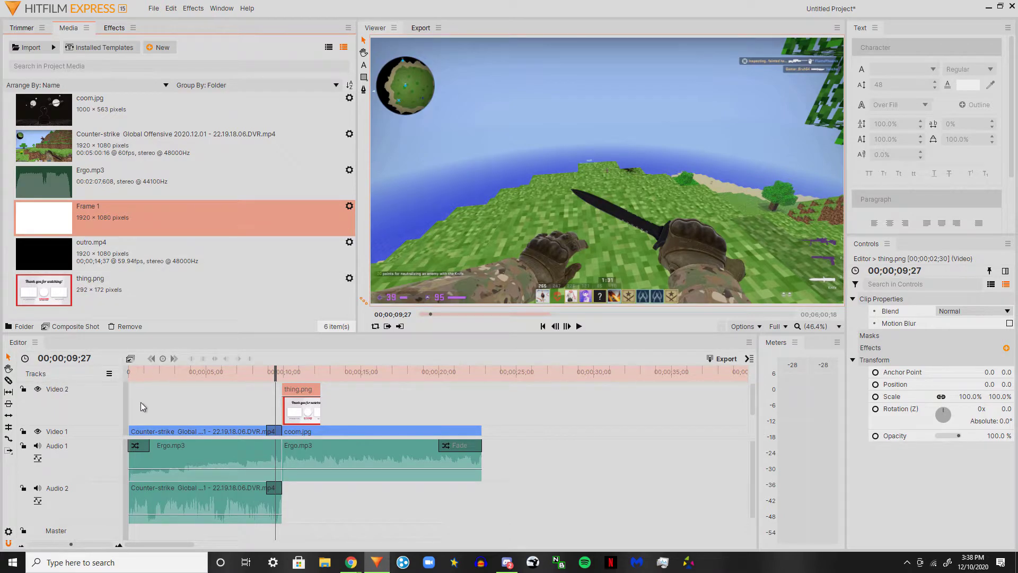
- Reduce the display height of the video tracks in the timeline
right_click(83, 403)
click(109, 373)
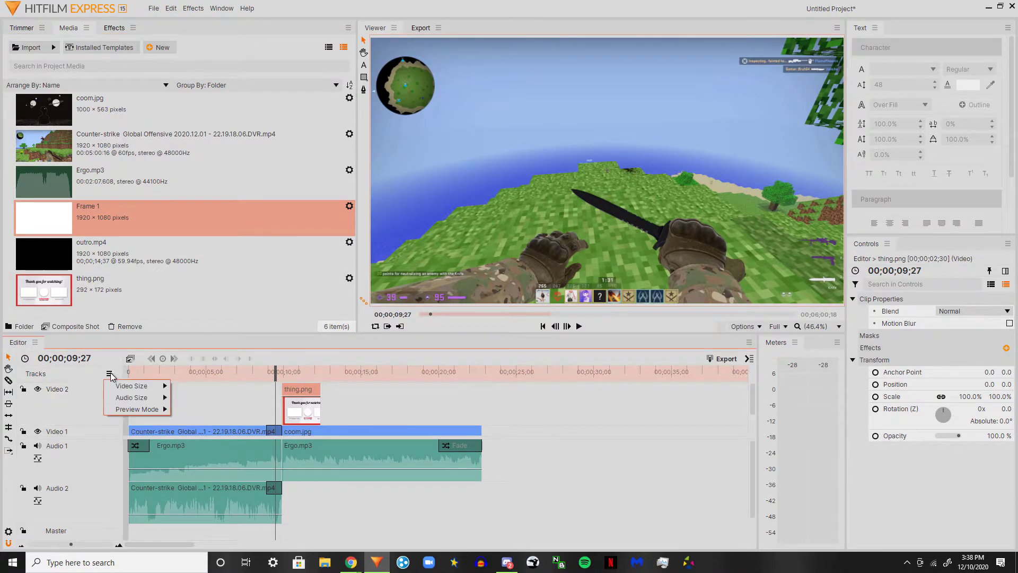
mouse_move(125, 387)
click(201, 400)
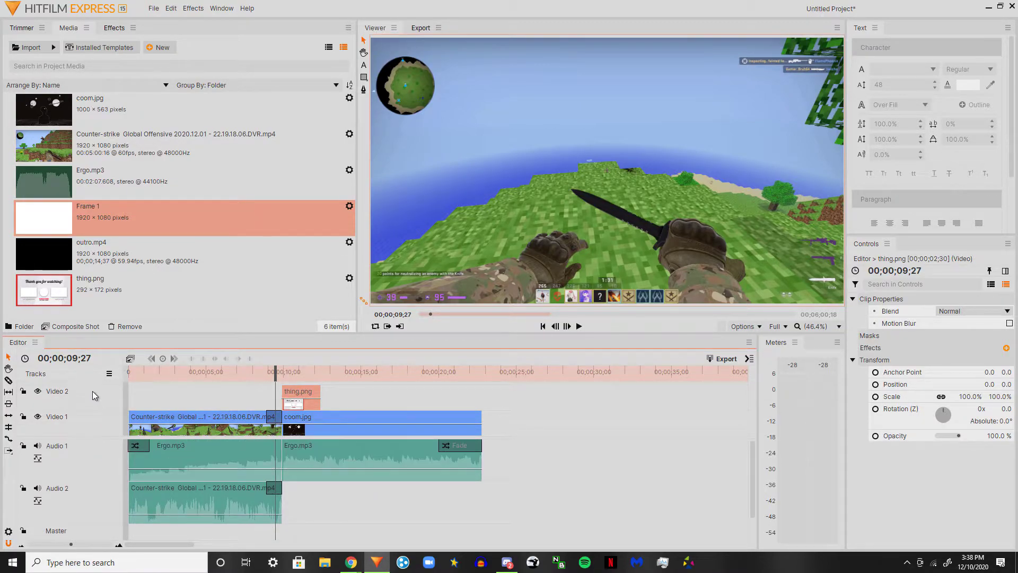
- Insert two more video tracks, Video 3 and Video 4, above Video 2
right_click(92, 385)
click(110, 391)
right_click(104, 396)
click(114, 399)
right_click(99, 398)
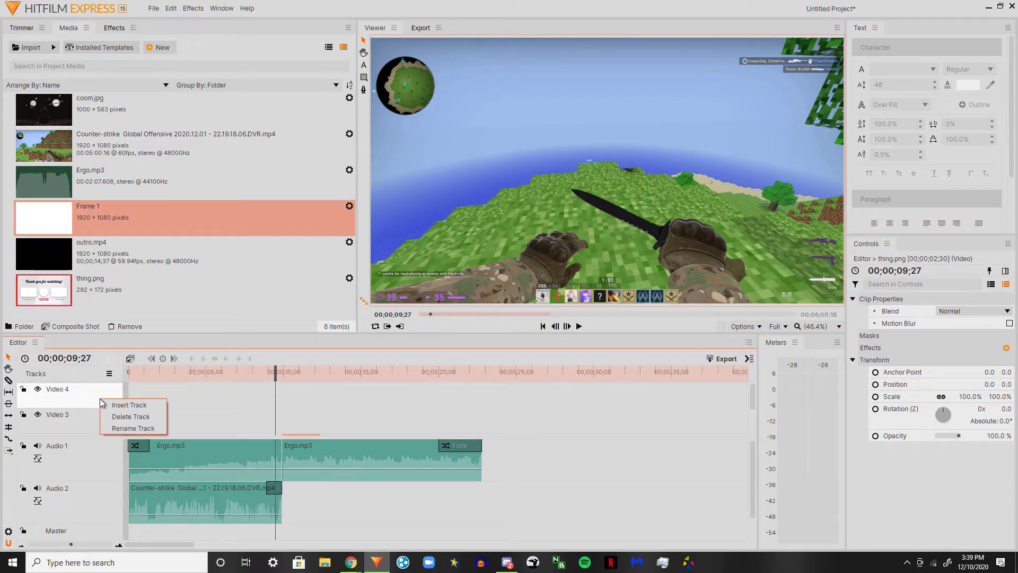
click(193, 393)
scroll(53, 407, down, 1)
scroll(61, 410, up, 1)
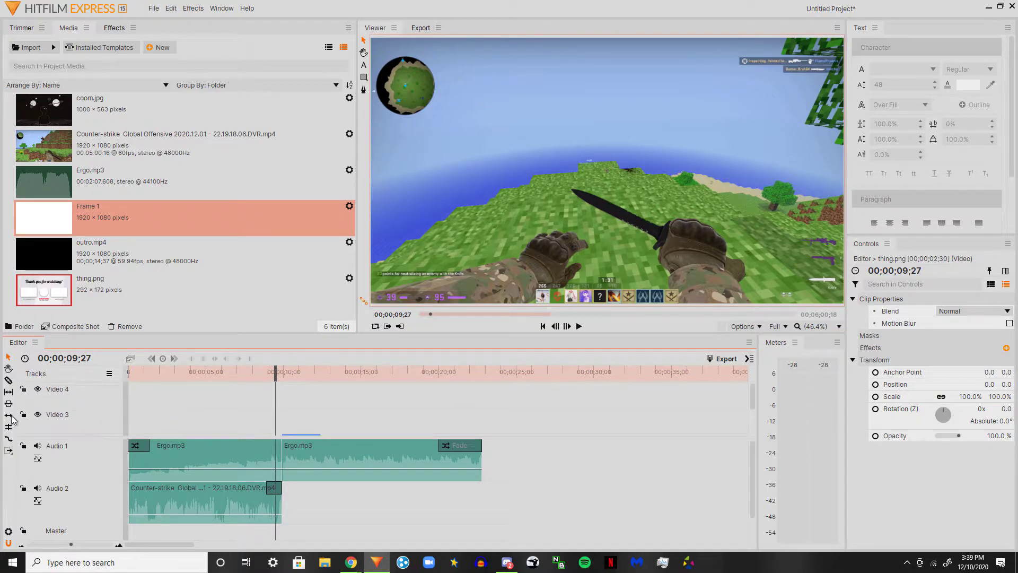
scroll(63, 424, down, 2)
scroll(63, 419, up, 2)
scroll(63, 412, down, 2)
scroll(63, 409, up, 1)
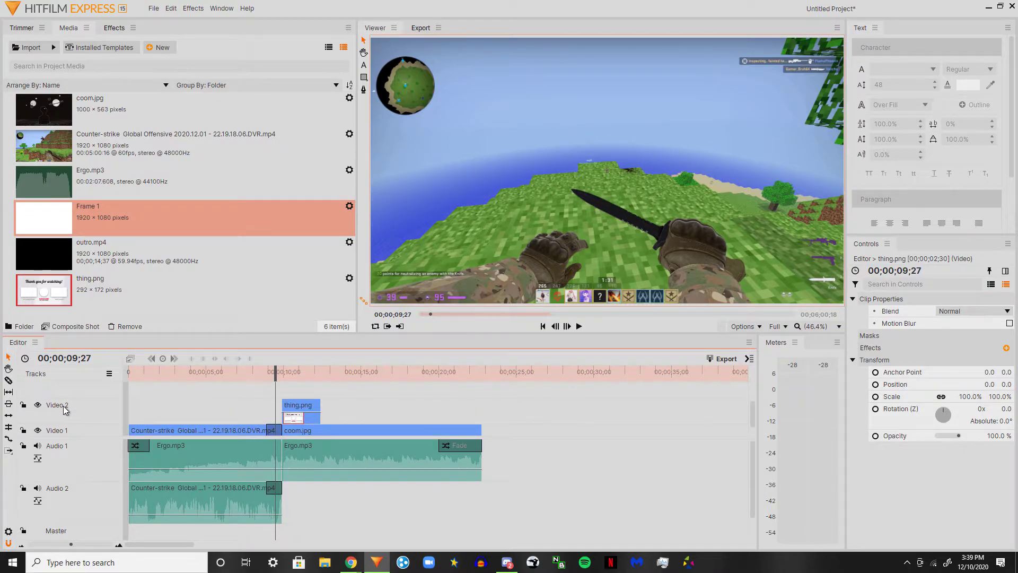
scroll(69, 408, up, 1)
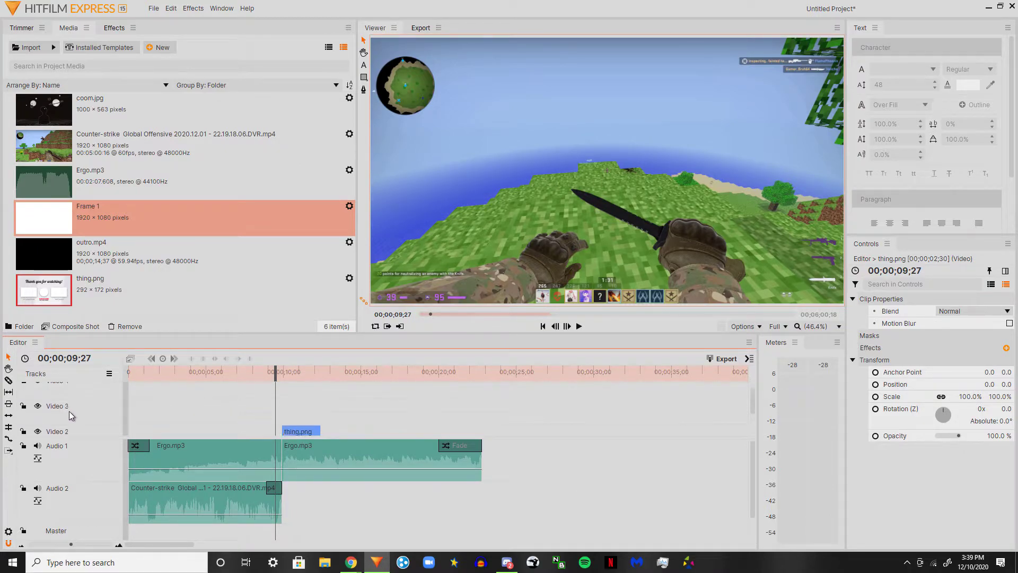
- Move the playhead to 00;00;11;48 and scale the thing.png clip on Video 2 to fit the frame
scroll(70, 403, up, 1)
scroll(69, 411, down, 1)
scroll(80, 406, up, 1)
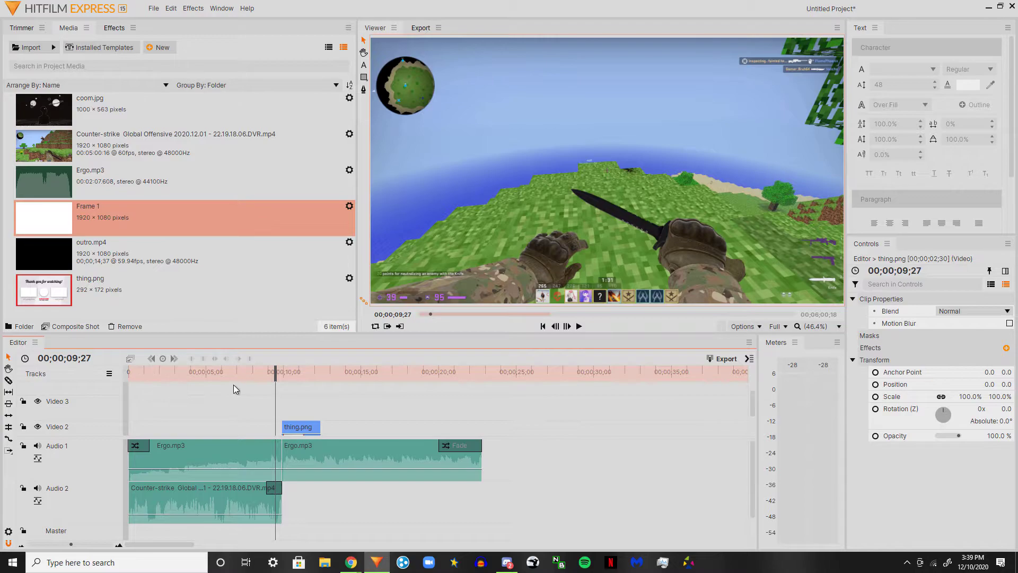
drag(263, 374, 312, 373)
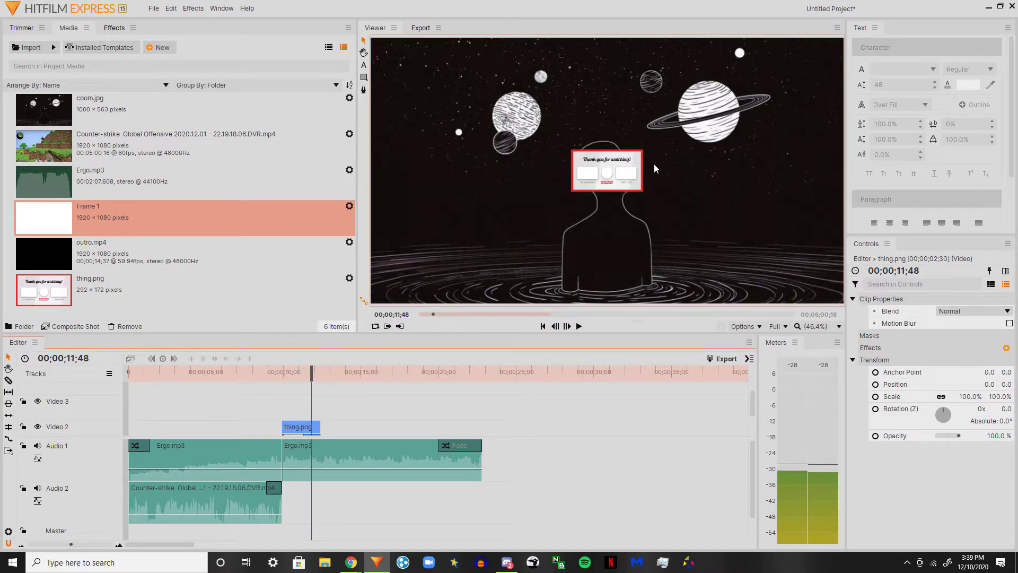
click(611, 177)
scroll(308, 419, down, 1)
right_click(296, 423)
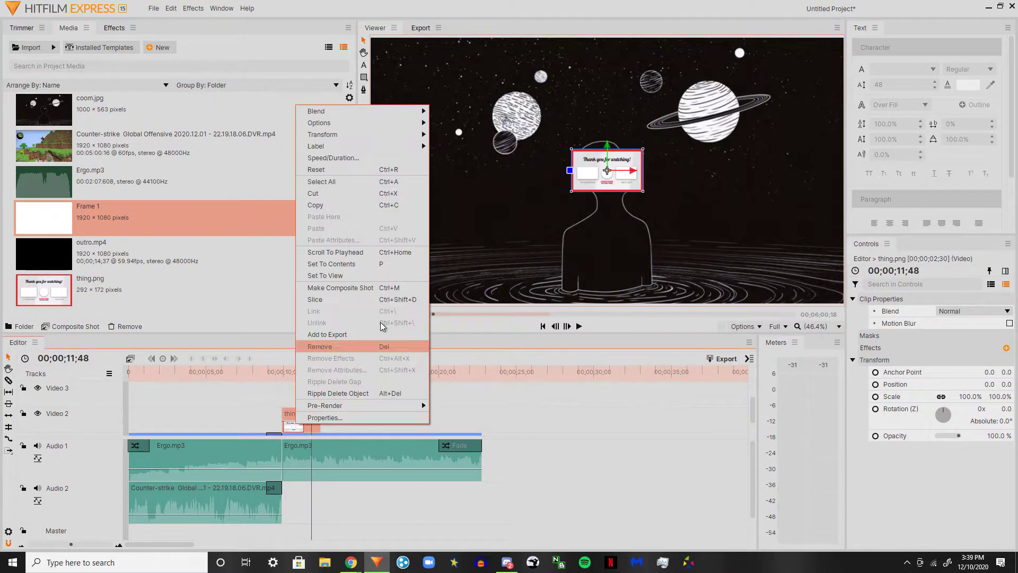
mouse_move(387, 134)
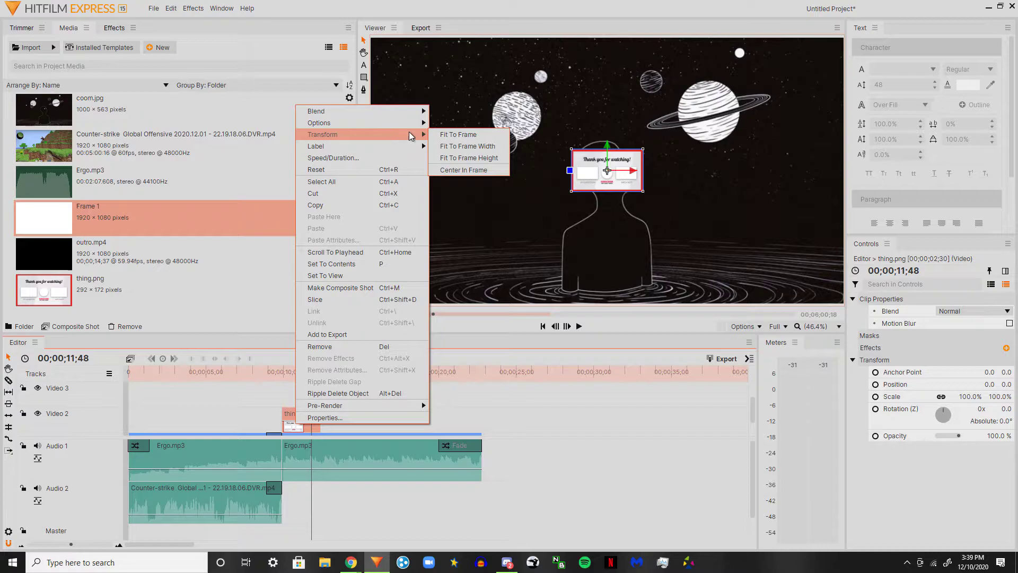
click(476, 134)
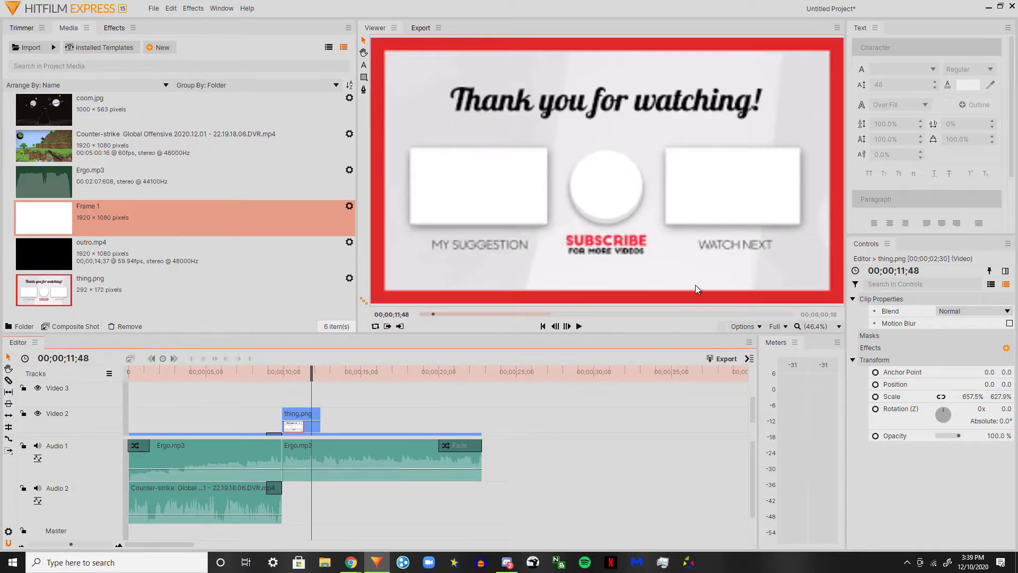
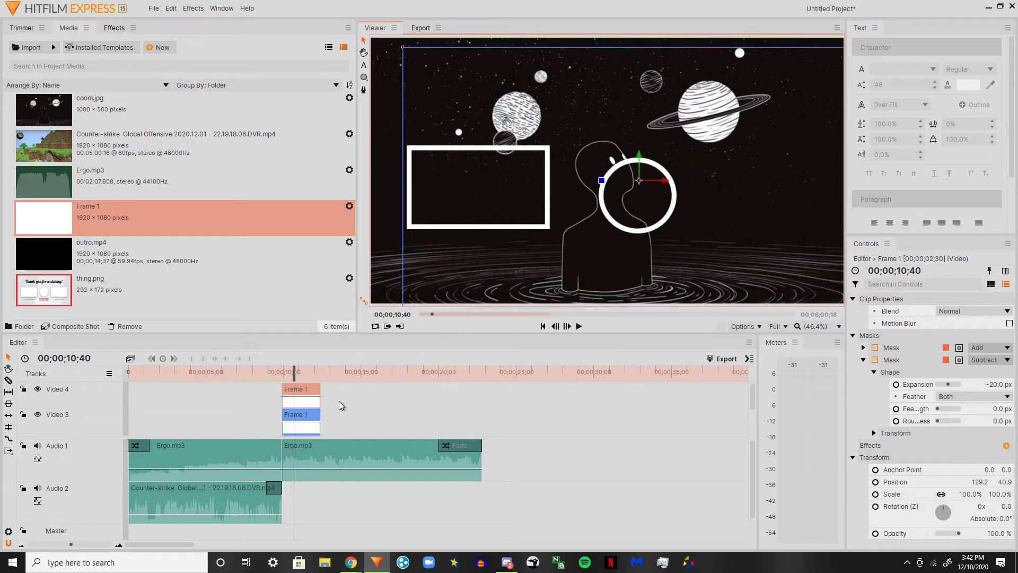
- Reposition the rectangle and circle Frame 1 clips freehand in the viewer
click(313, 429)
drag(471, 221, 549, 207)
click(450, 187)
drag(437, 192, 396, 211)
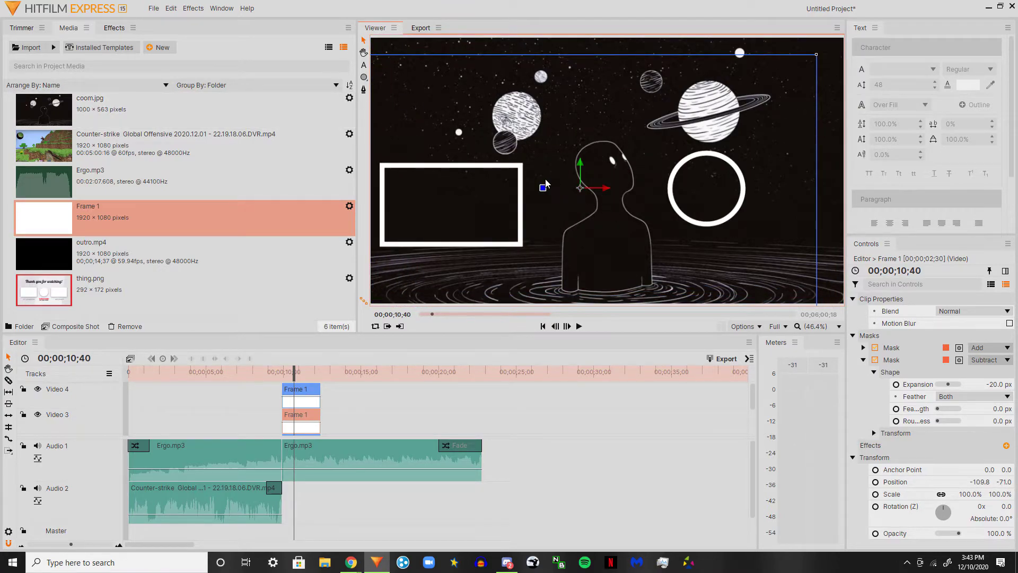
drag(545, 181, 558, 174)
drag(434, 195, 458, 187)
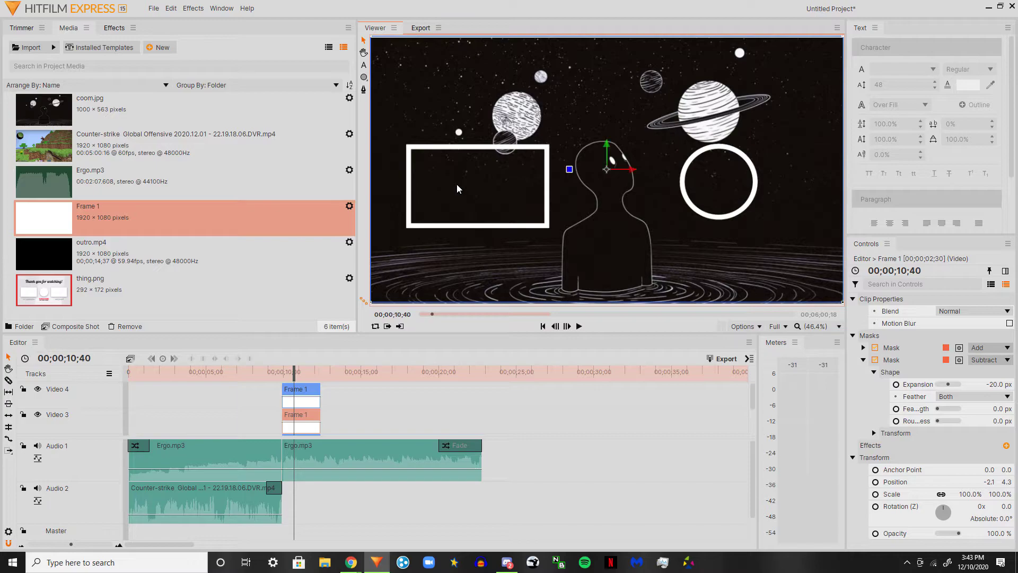
- Center the rectangle Frame 1 clip on Video 3 and the circle Frame 1 clip on Video 4 in the frame
right_click(311, 426)
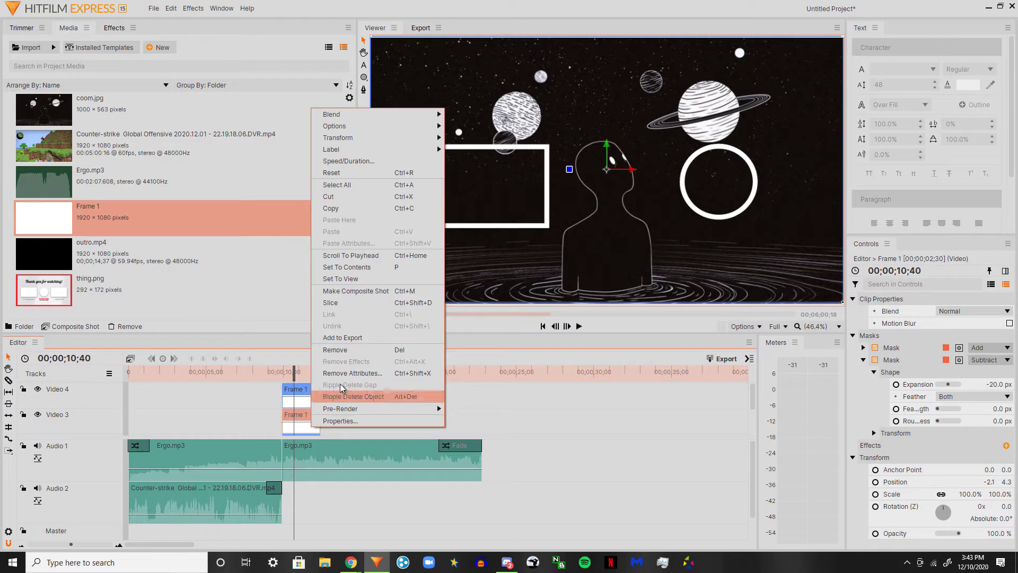
mouse_move(381, 138)
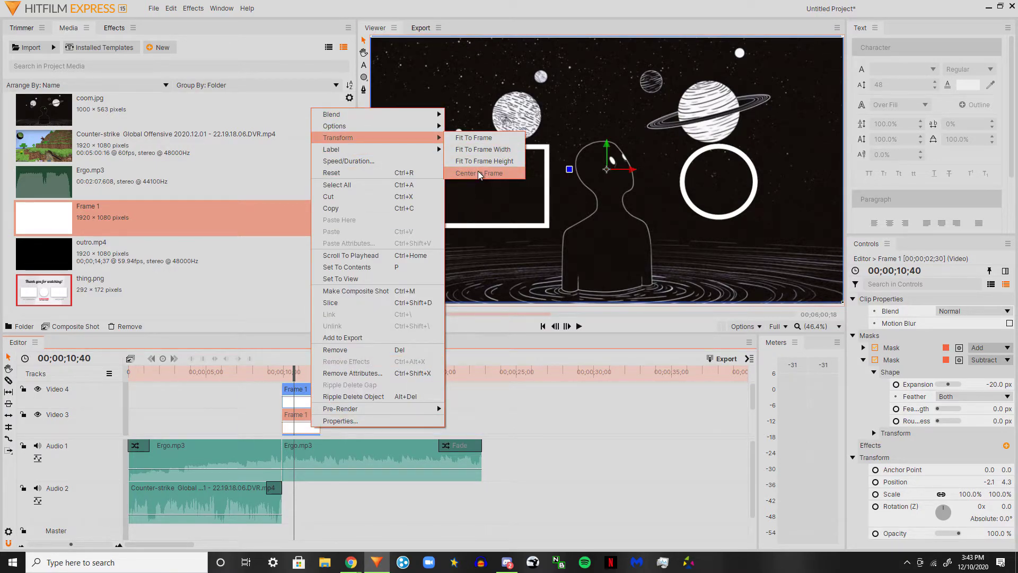
click(479, 171)
right_click(312, 425)
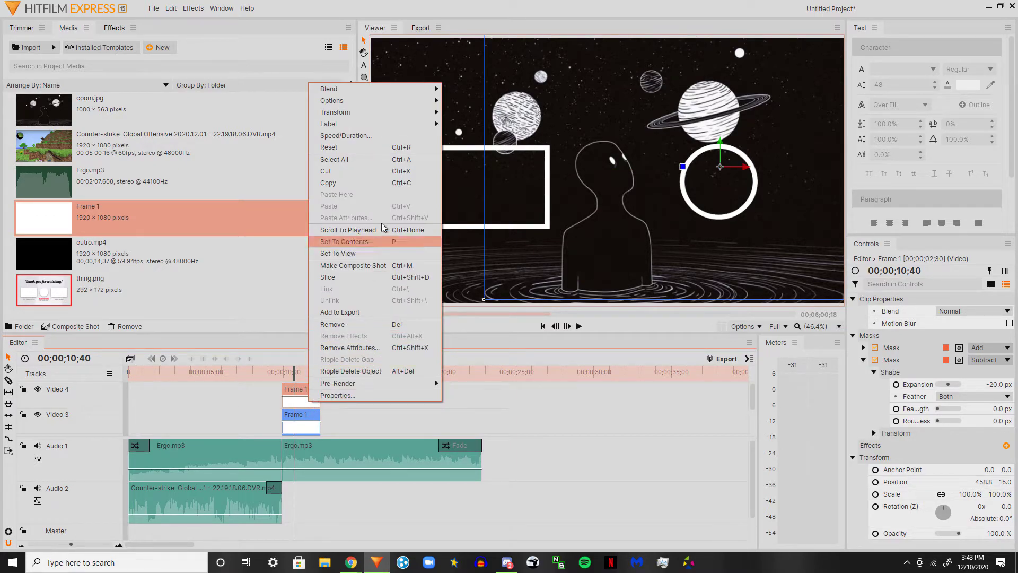
mouse_move(361, 113)
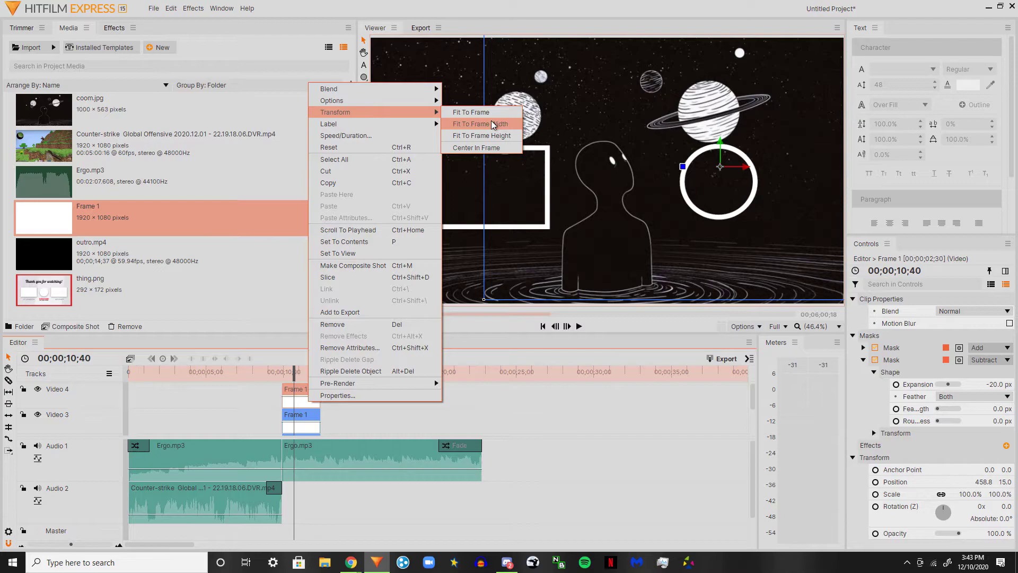
click(485, 148)
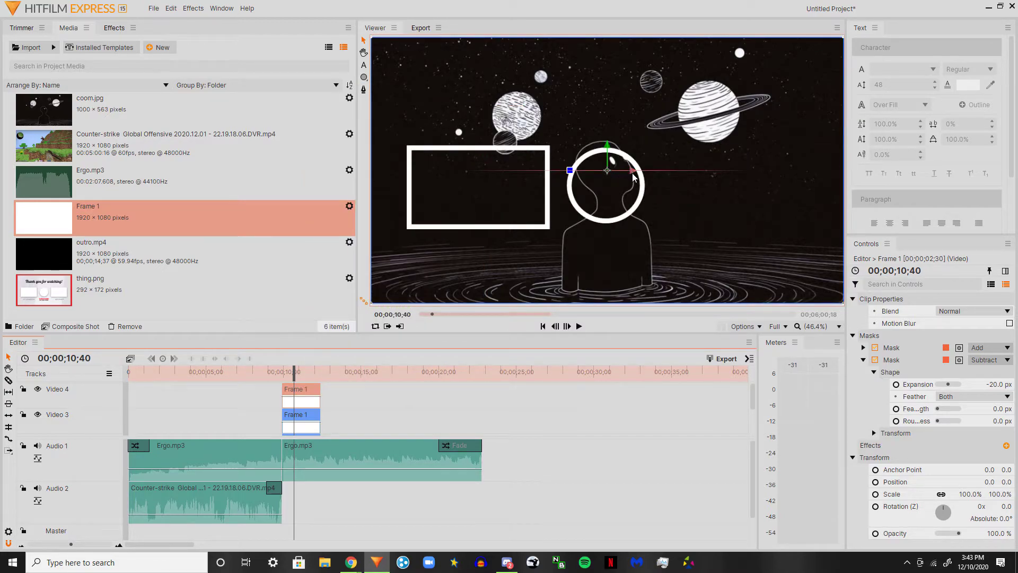
- Move the circle frame along the X axis to a position of about 488.9, 0.0 and center it in the frame again
drag(635, 175, 755, 176)
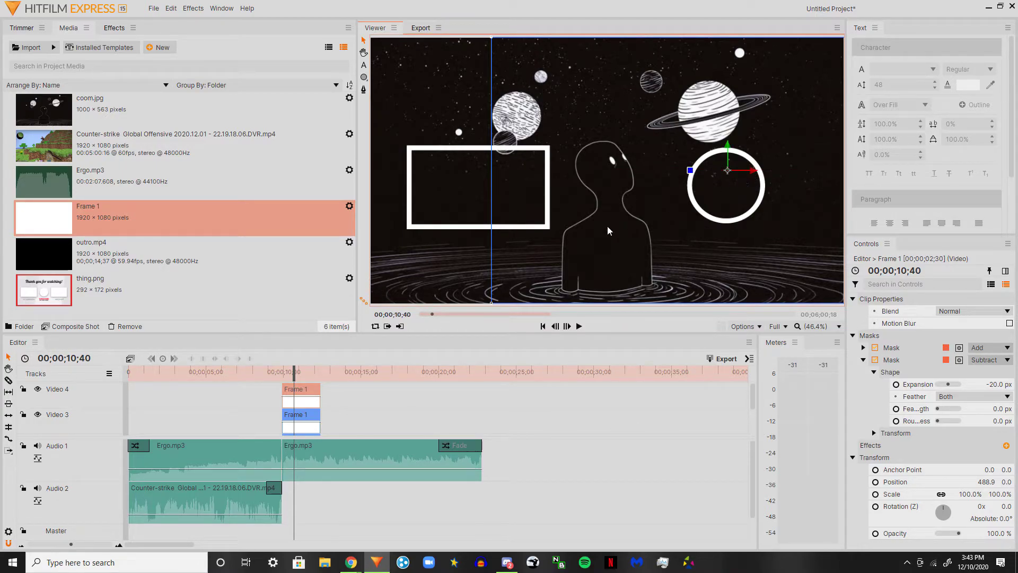
right_click(306, 401)
mouse_move(352, 107)
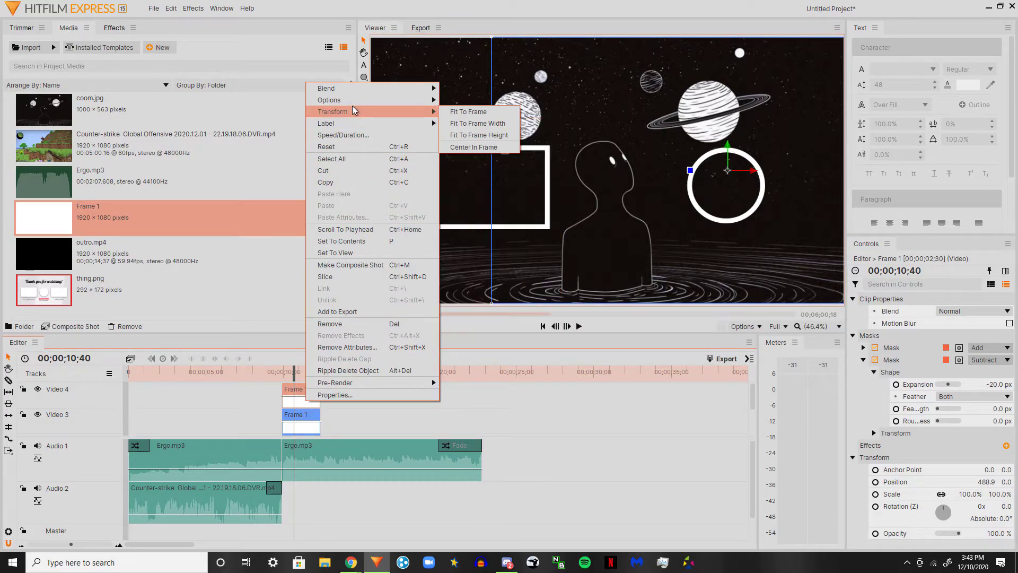
click(484, 145)
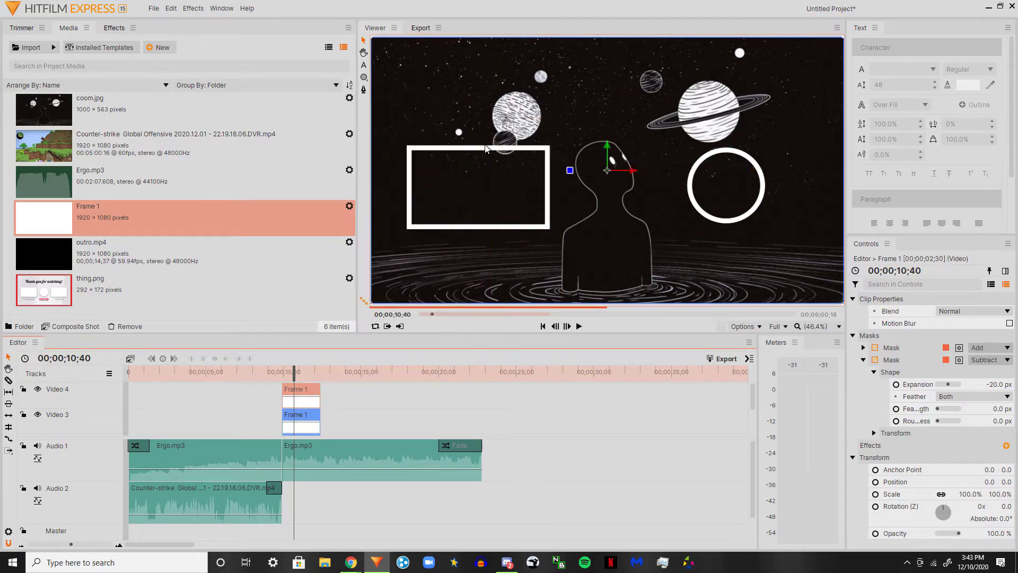
- Insert a Video 5 track above Video 4 and paste a copy of the rectangle Frame 1 clip onto a new track
right_click(104, 389)
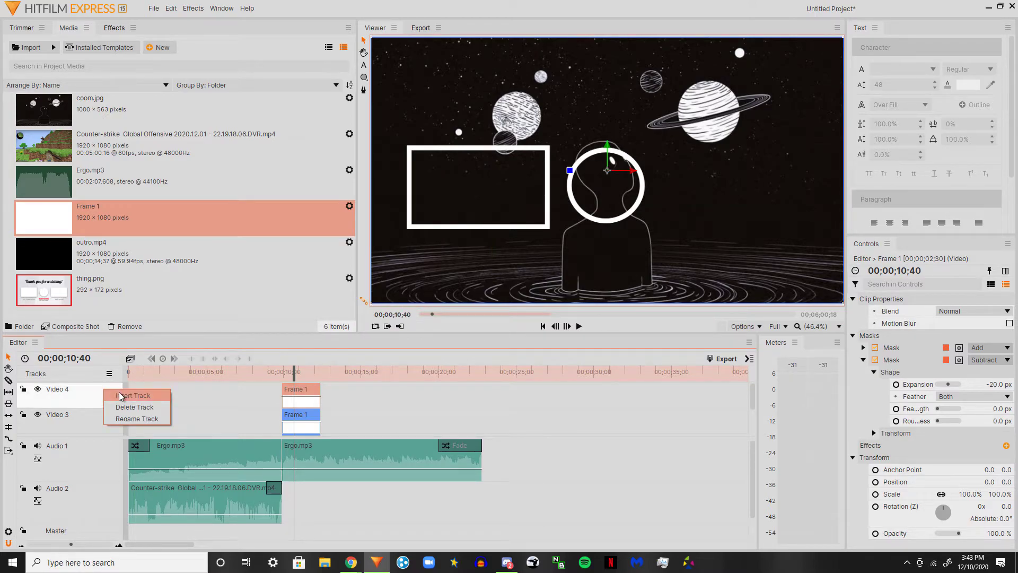
click(122, 395)
scroll(234, 391, down, 1)
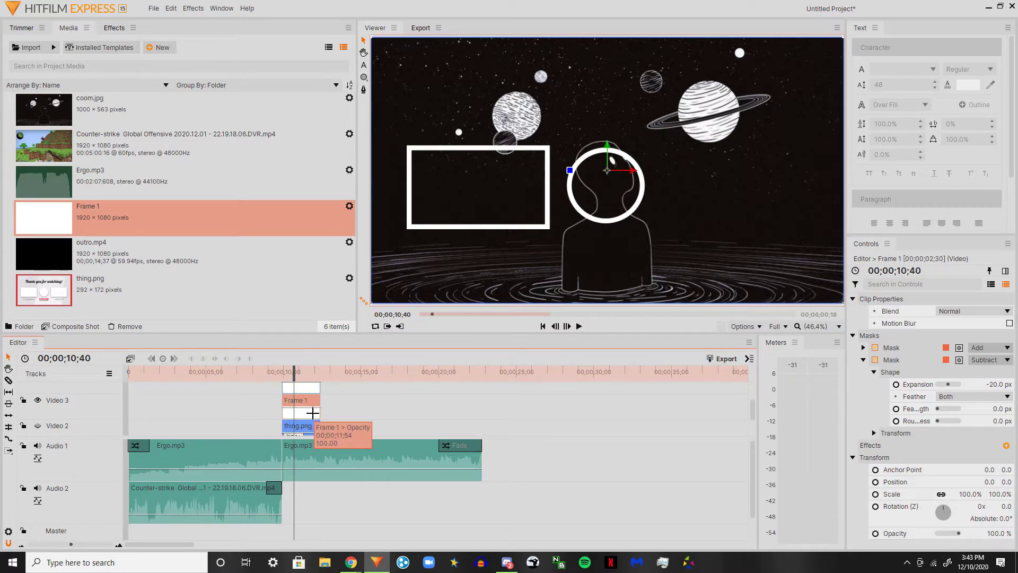
scroll(314, 414, up, 2)
scroll(404, 417, up, 1)
scroll(404, 417, down, 4)
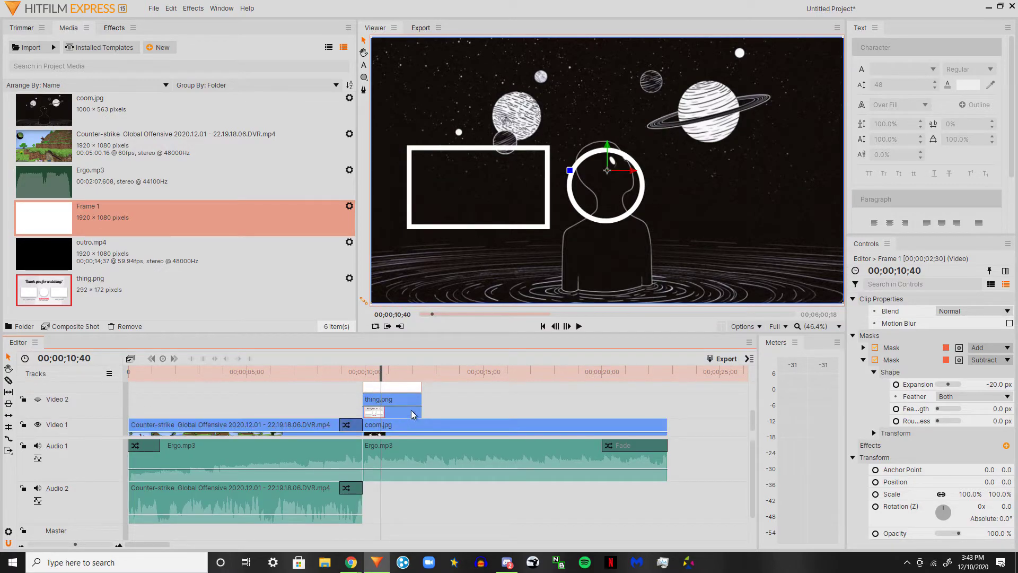
scroll(399, 405, up, 3)
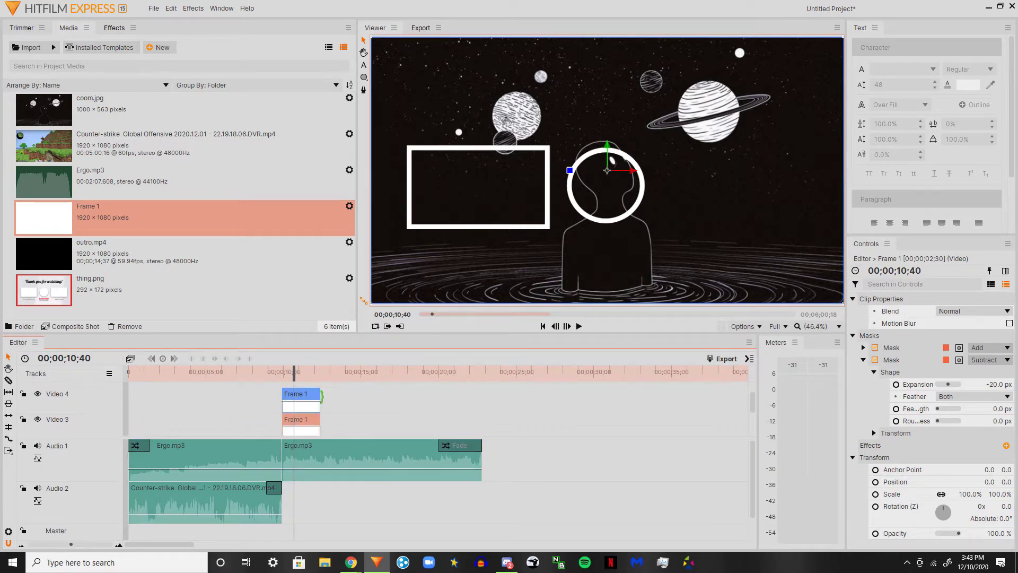
click(320, 397)
key(ctrl+v)
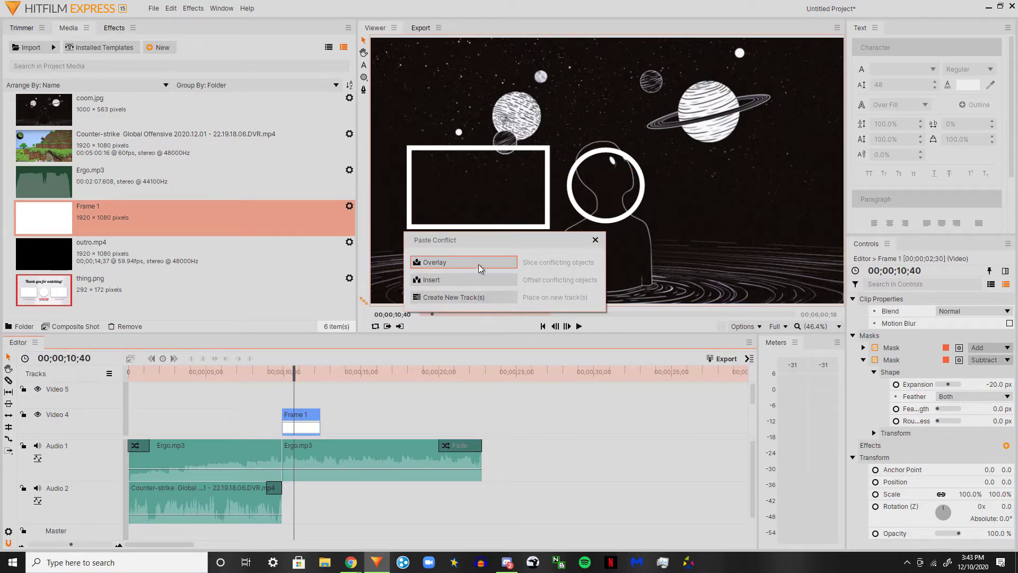
click(459, 297)
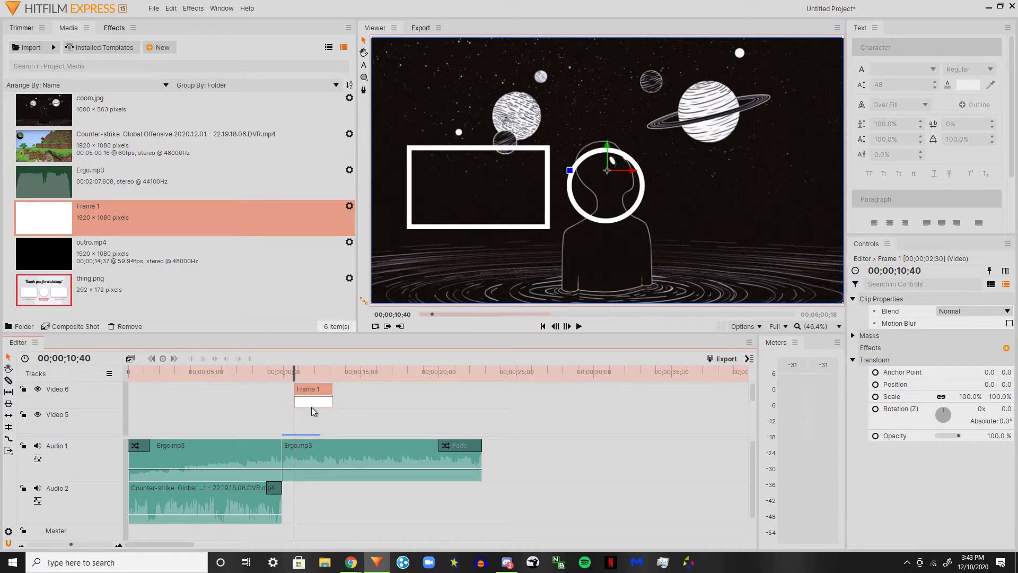
- Move the pasted Frame 1 clip to Video 5, aligned with the other frame clips, and delete the Video 6 track
drag(311, 406, 302, 416)
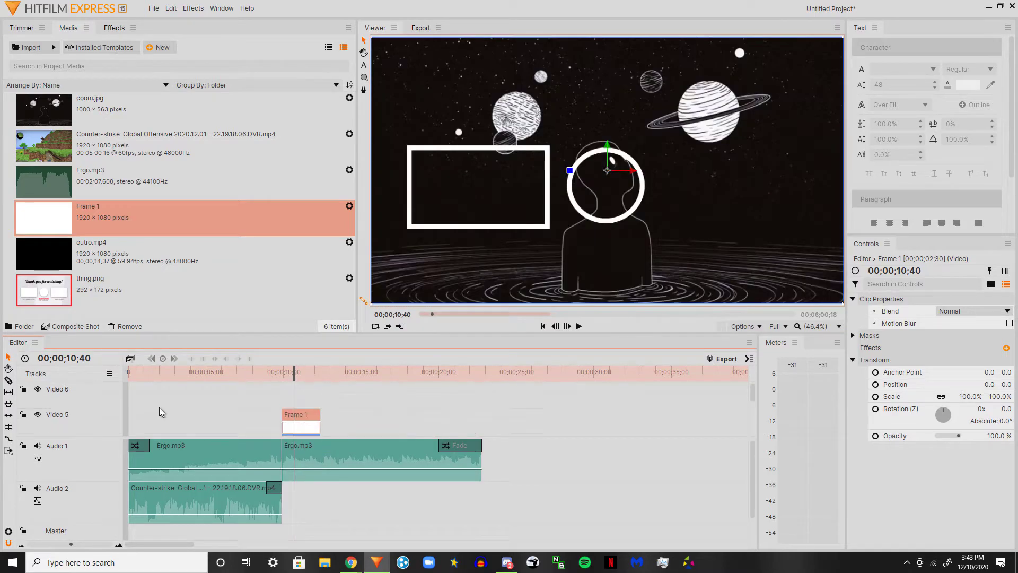
right_click(77, 395)
click(107, 419)
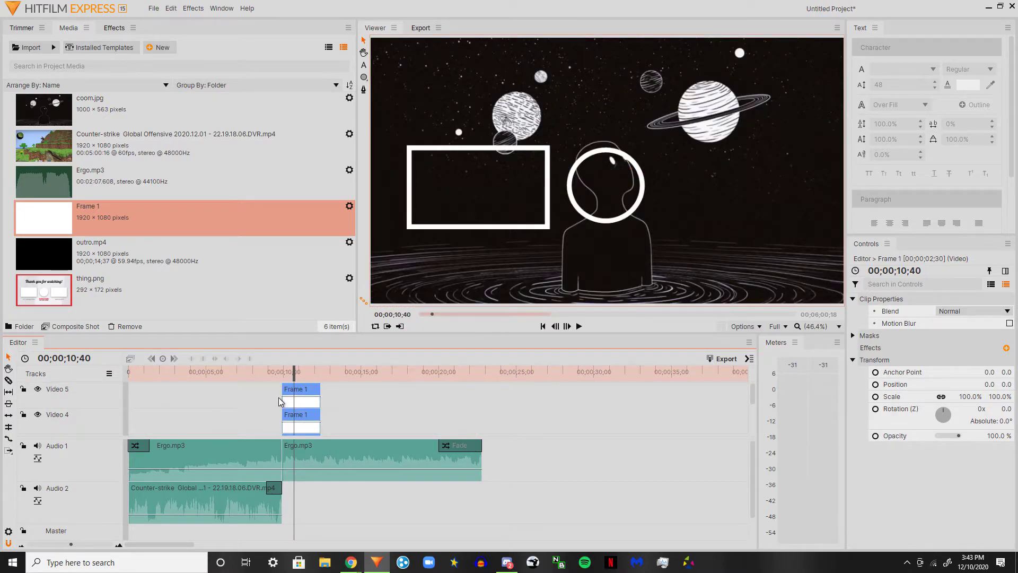
- Fit the duplicated rectangle clip on Video 5 to the frame
click(302, 403)
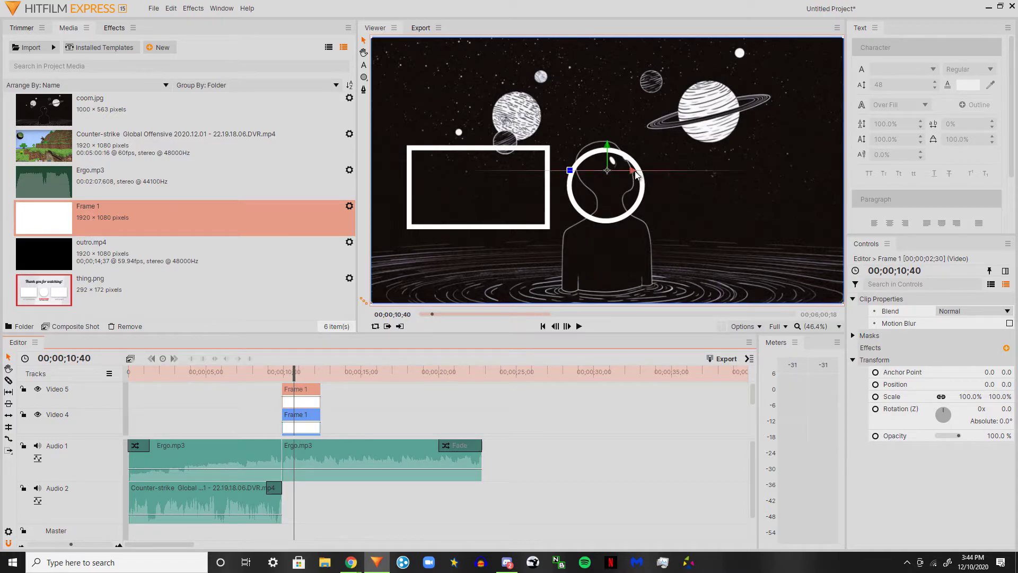
mouse_move(635, 171)
mouse_down()
mouse_move(880, 170)
mouse_move(636, 164)
mouse_up()
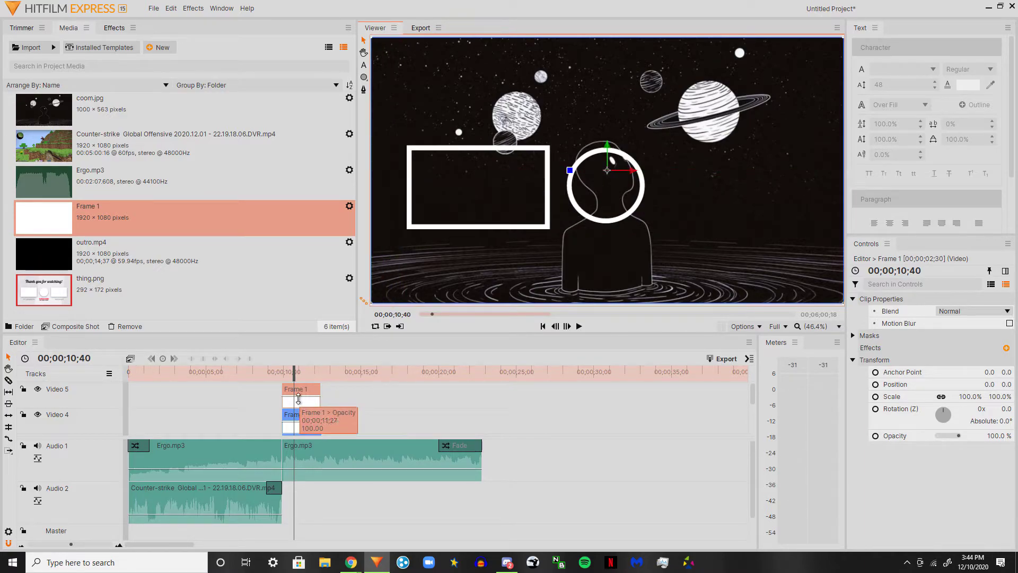
right_click(301, 414)
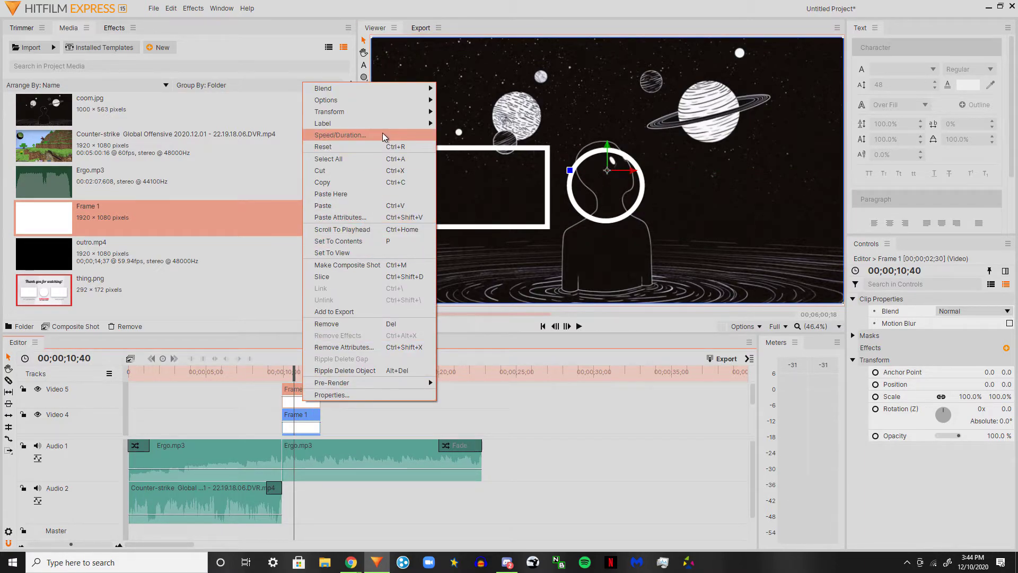
mouse_move(371, 110)
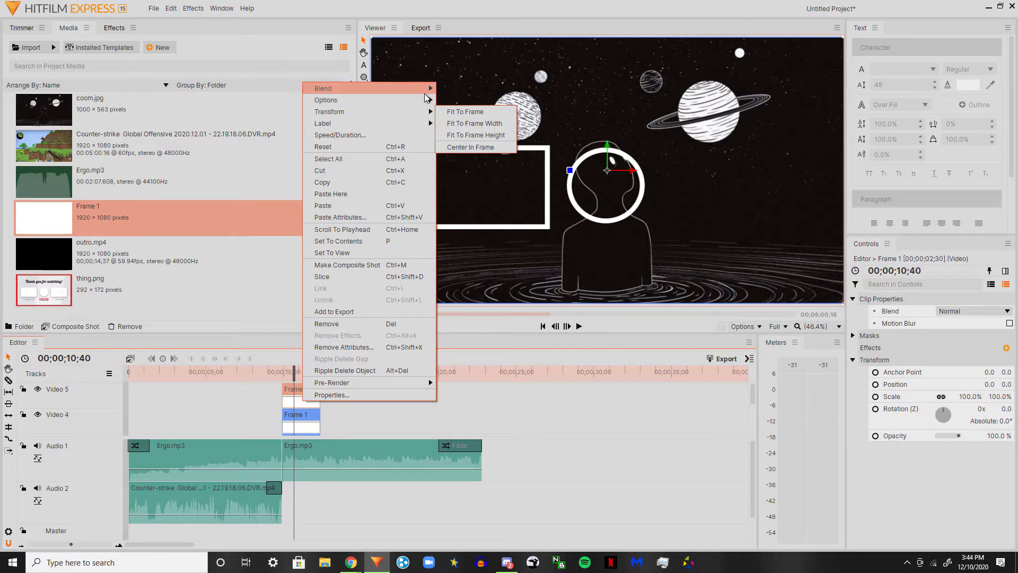
click(455, 113)
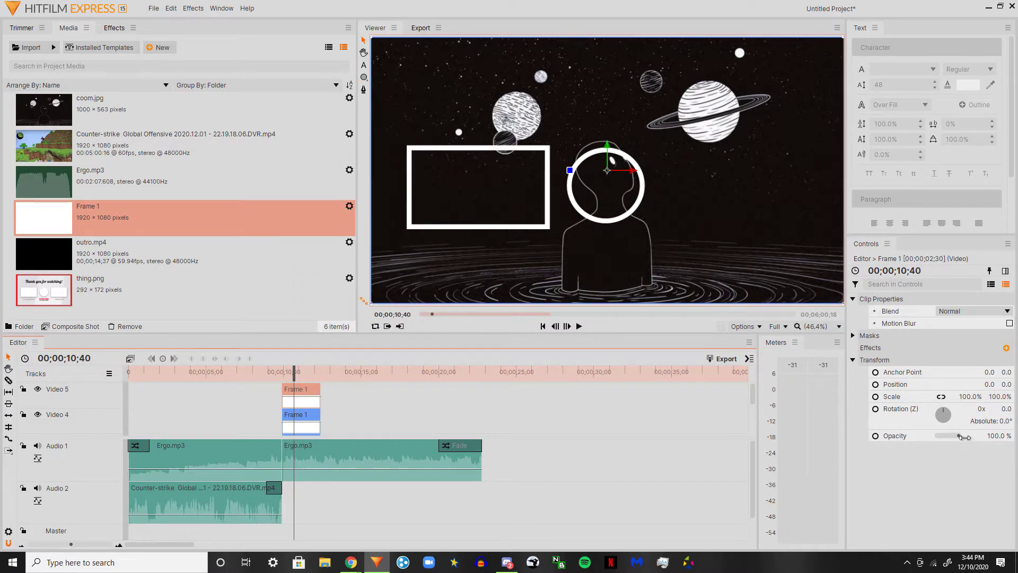
- Rotate the duplicated rectangle 180° and move it level with the original rectangle, to position -4.3, -135.7
drag(943, 412, 944, 460)
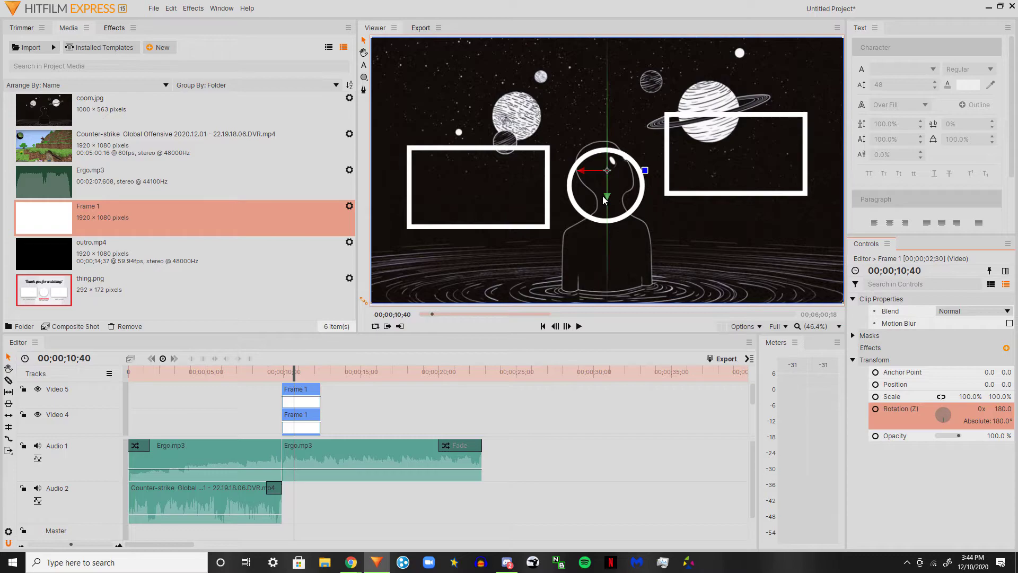
drag(605, 200, 583, 201)
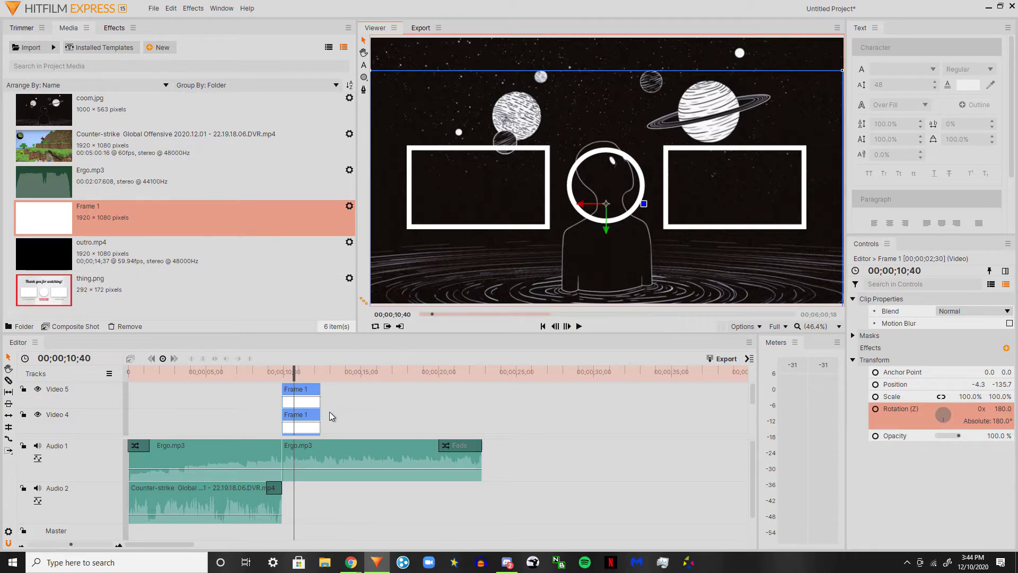
click(364, 66)
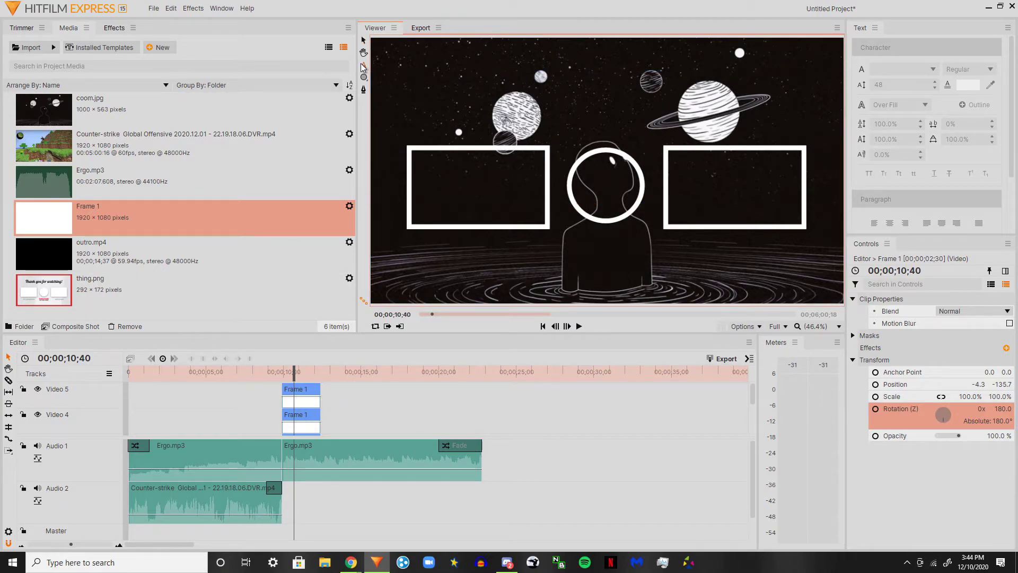
click(590, 81)
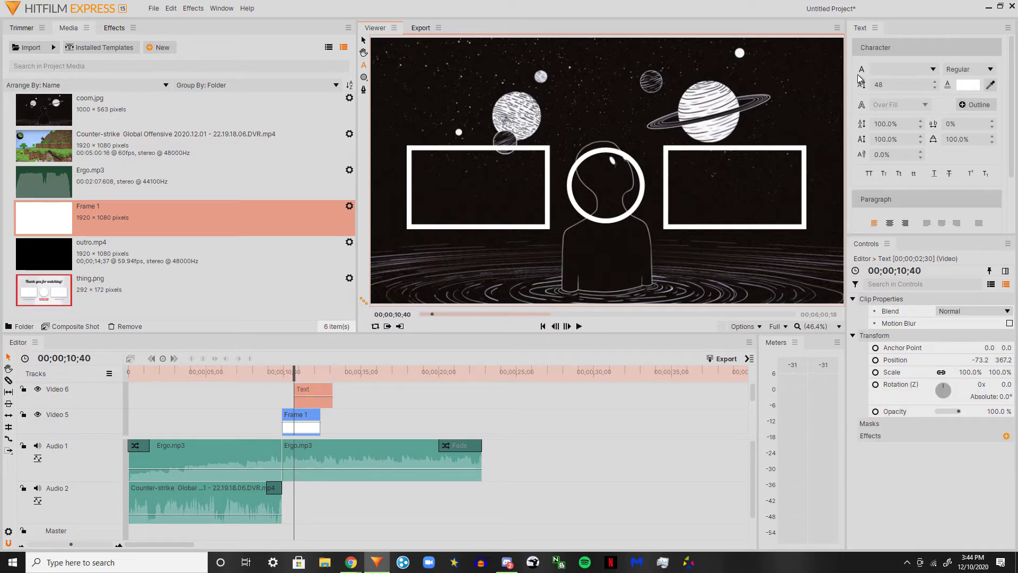
click(923, 69)
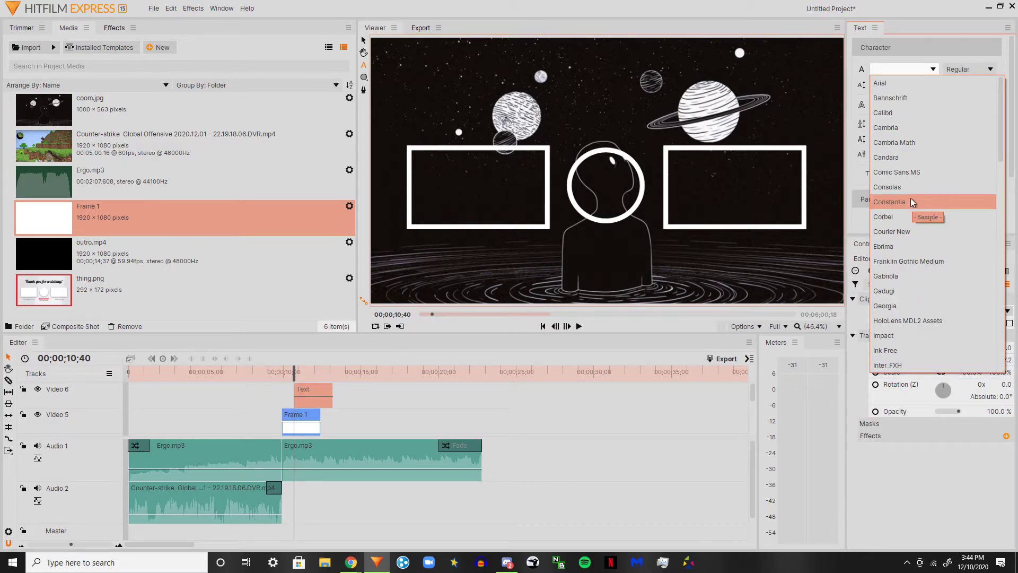
scroll(911, 198, down, 10)
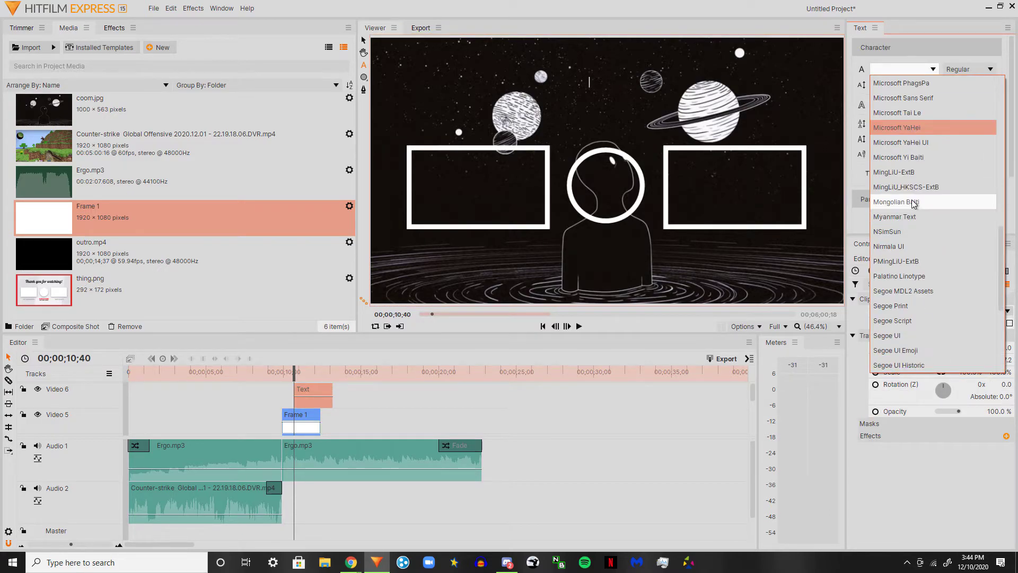
scroll(901, 166, down, 5)
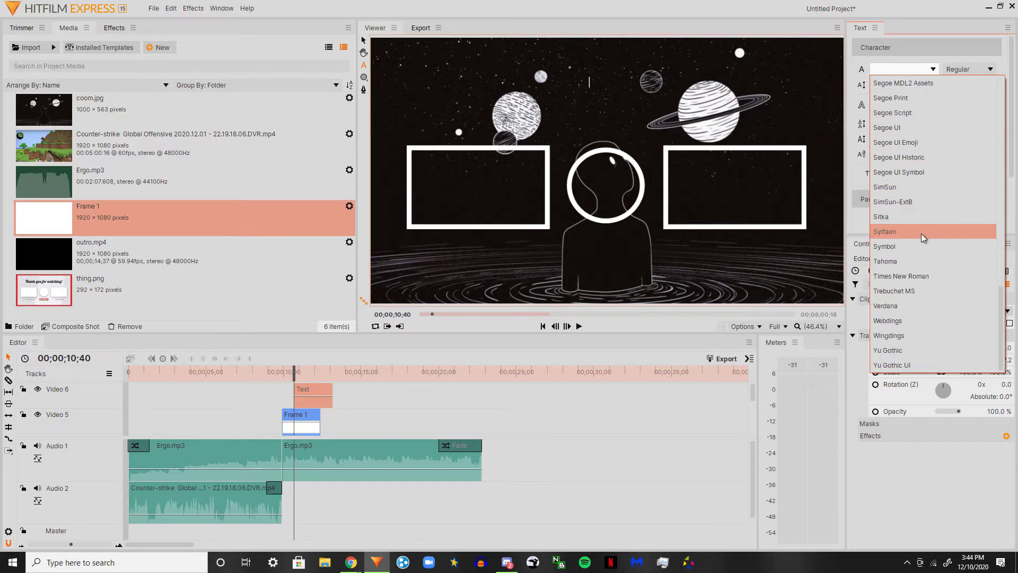
scroll(901, 233, up, 3)
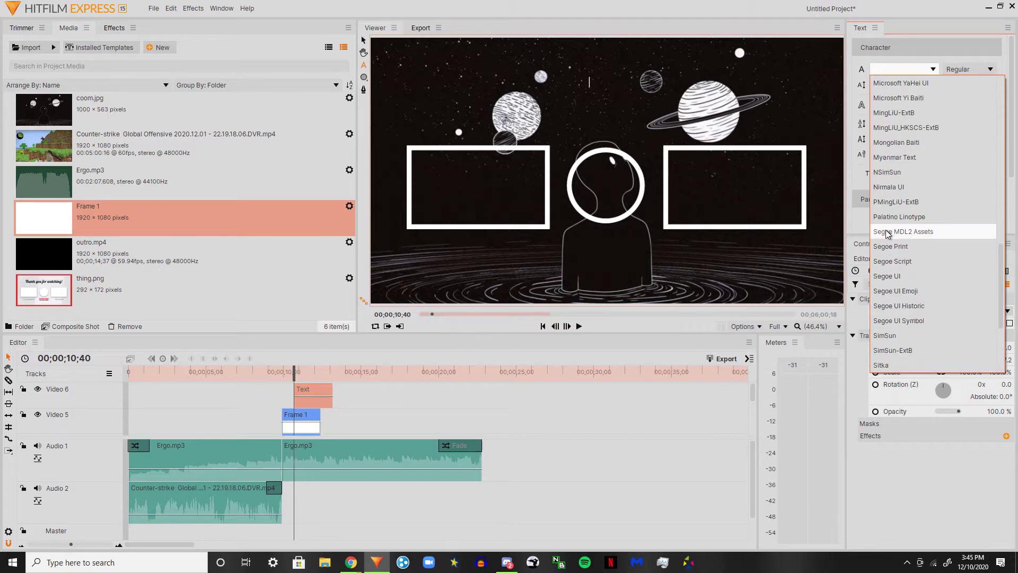
scroll(925, 152, down, 2)
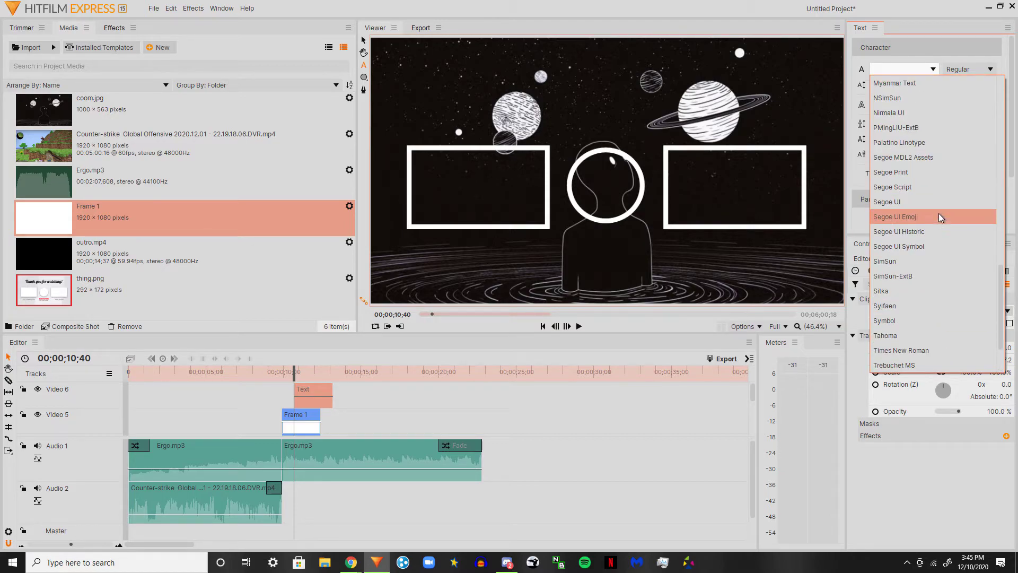
click(931, 172)
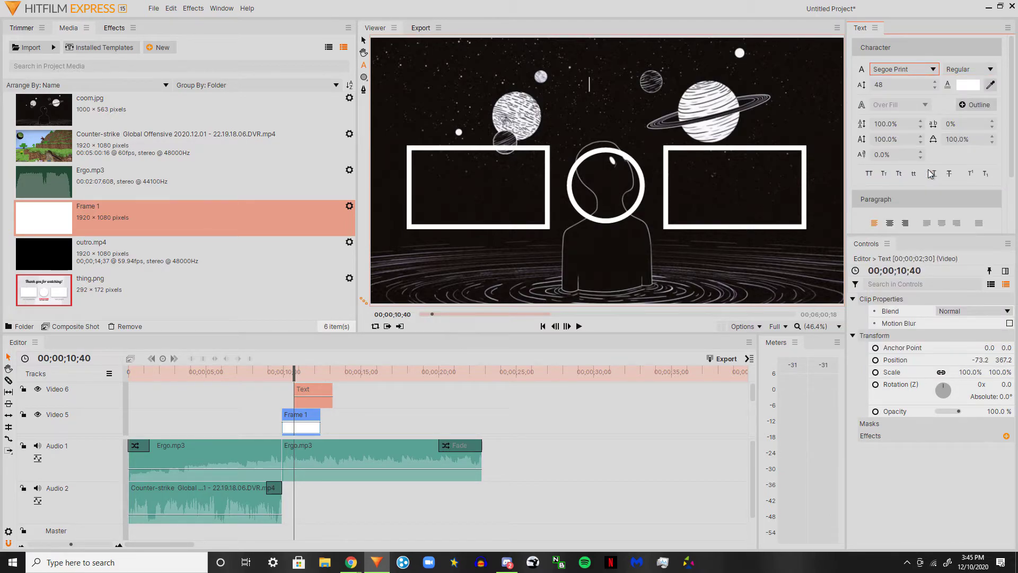
key(m)
key(m)
click(591, 81)
right_click(324, 399)
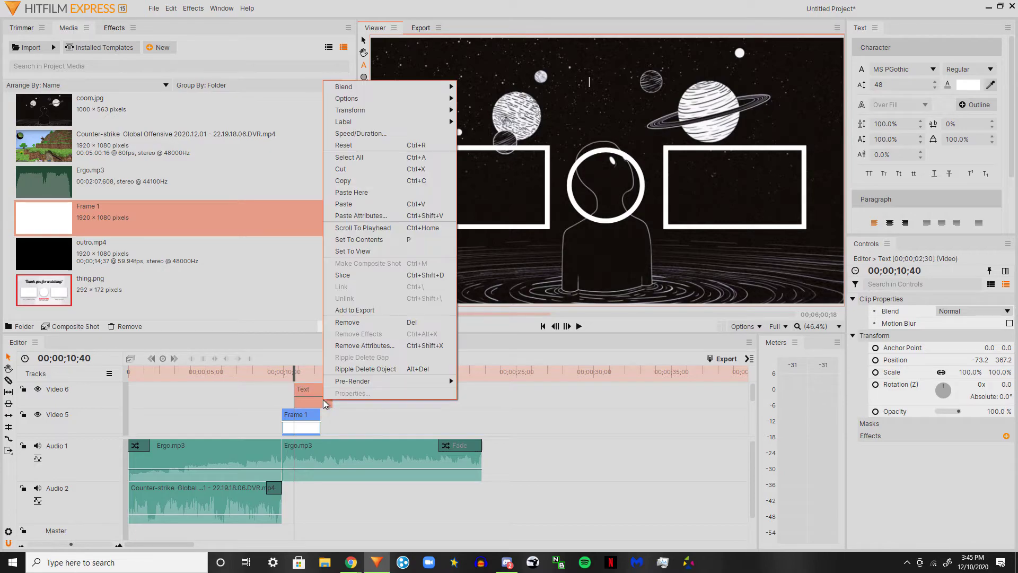
click(372, 332)
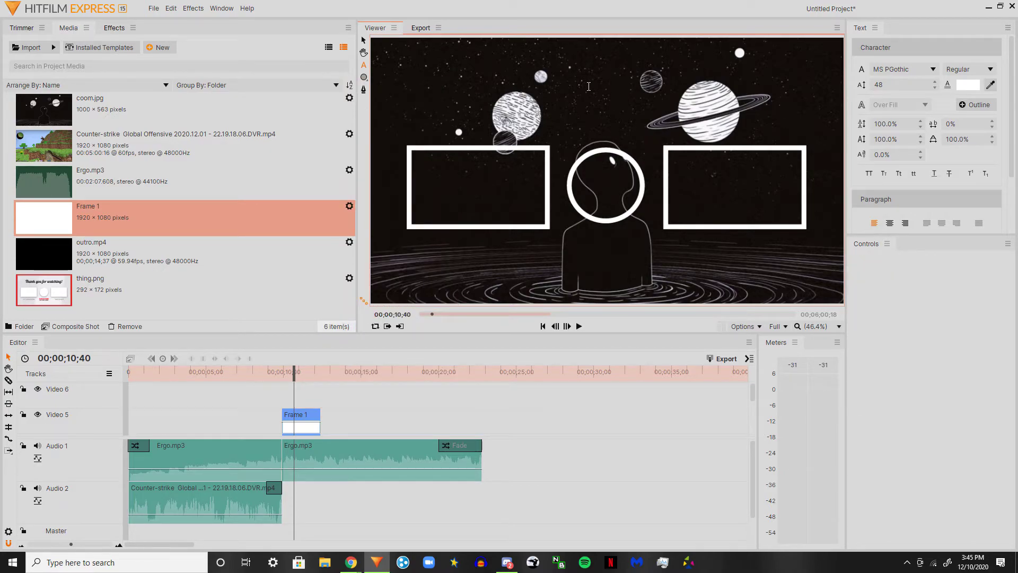
- Add a new text with the placeholder M above the circle frame and try MS UI Gothic, Malgun Gothic and Microsoft New Tai Lue on it
key(ctrl+z)
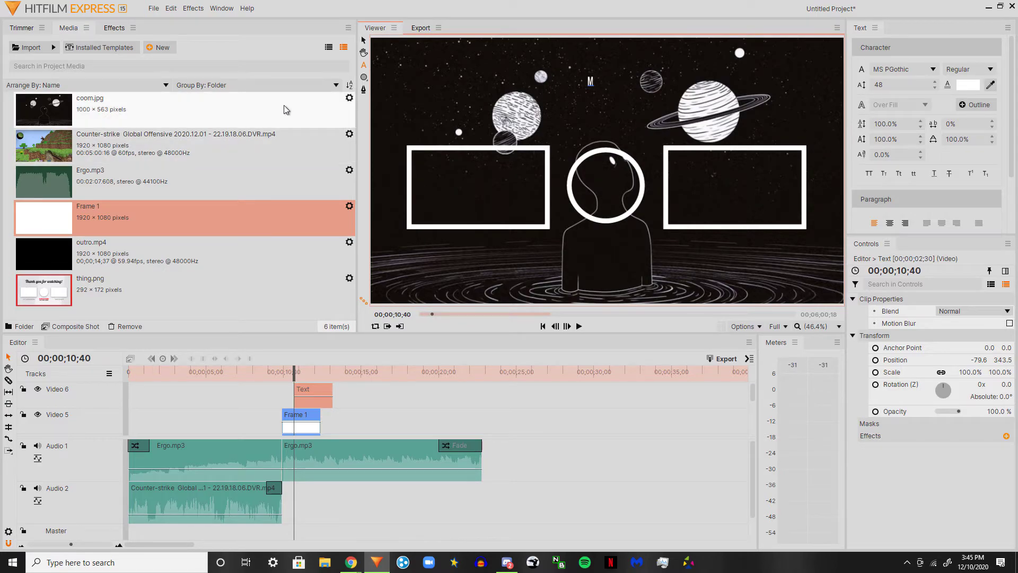
click(896, 69)
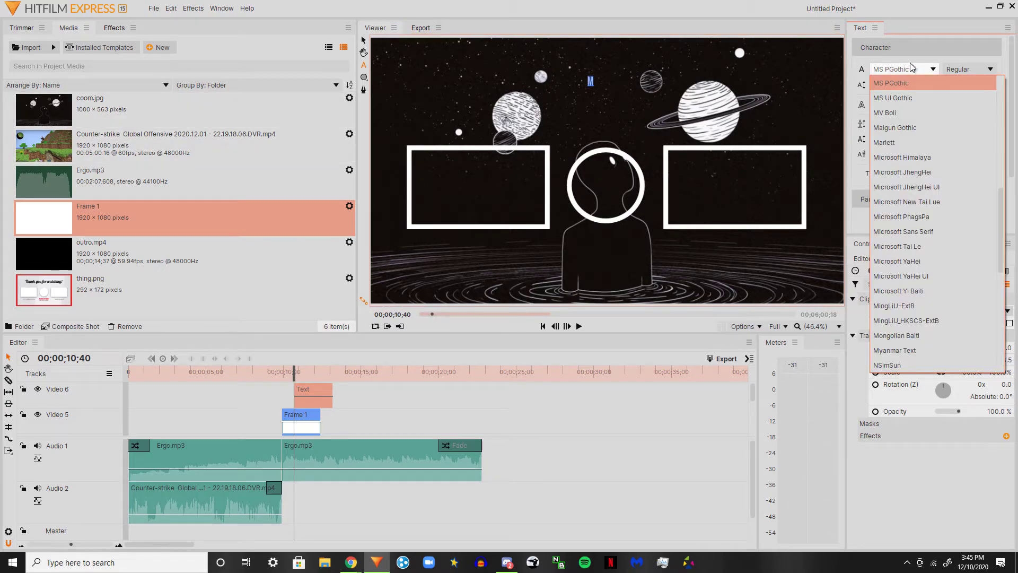
click(914, 103)
click(912, 73)
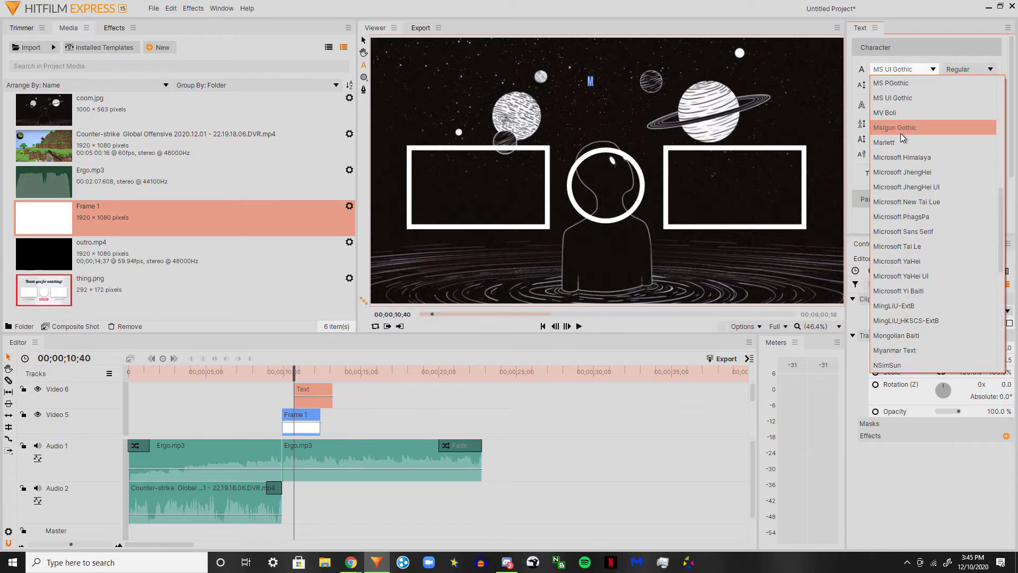
click(897, 127)
click(901, 69)
click(906, 202)
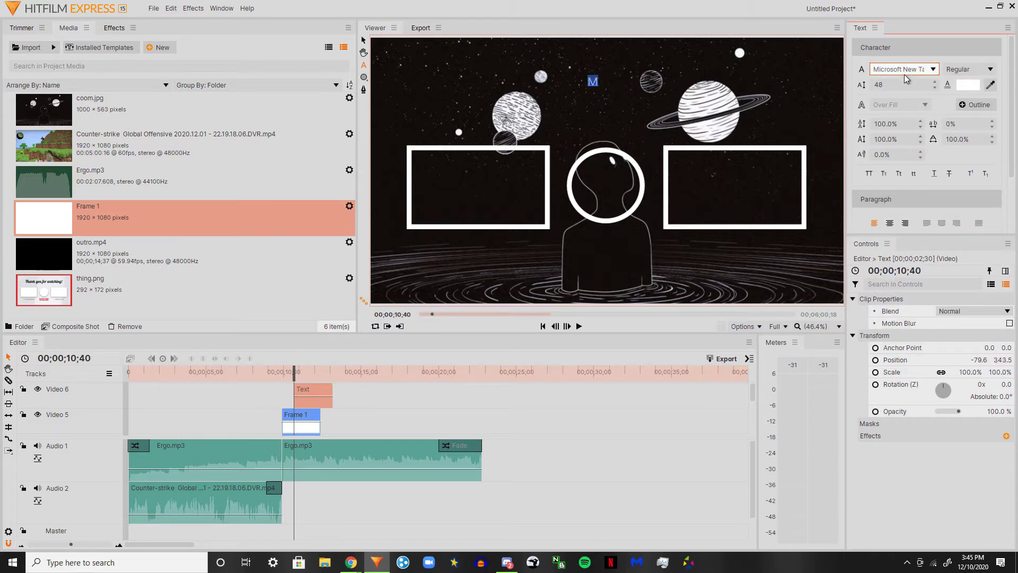
- Try the Microsoft Yi Baiti, Gabriola and Gadugi fonts on the placeholder letter
click(906, 70)
click(901, 290)
click(899, 72)
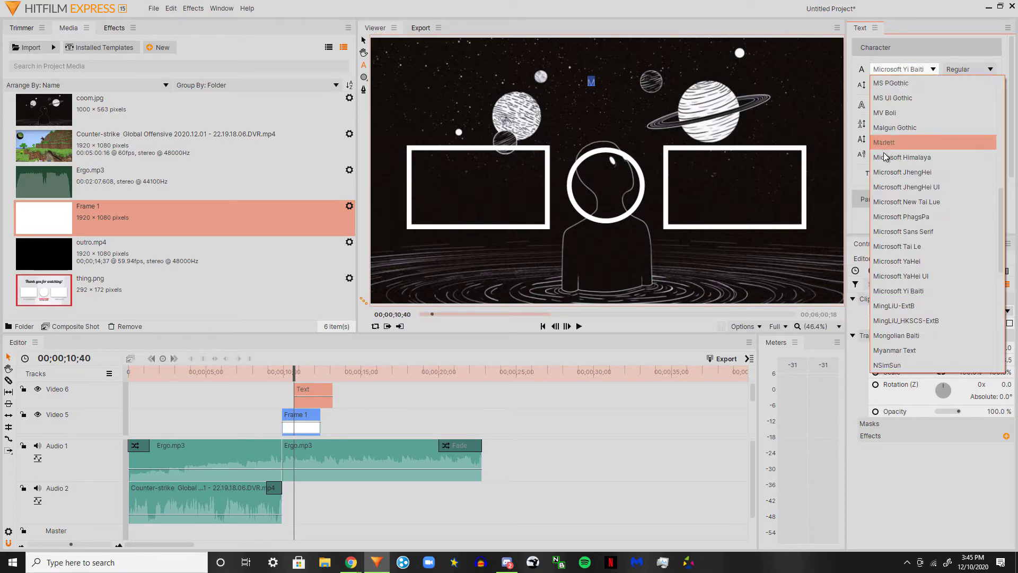
scroll(912, 212, up, 10)
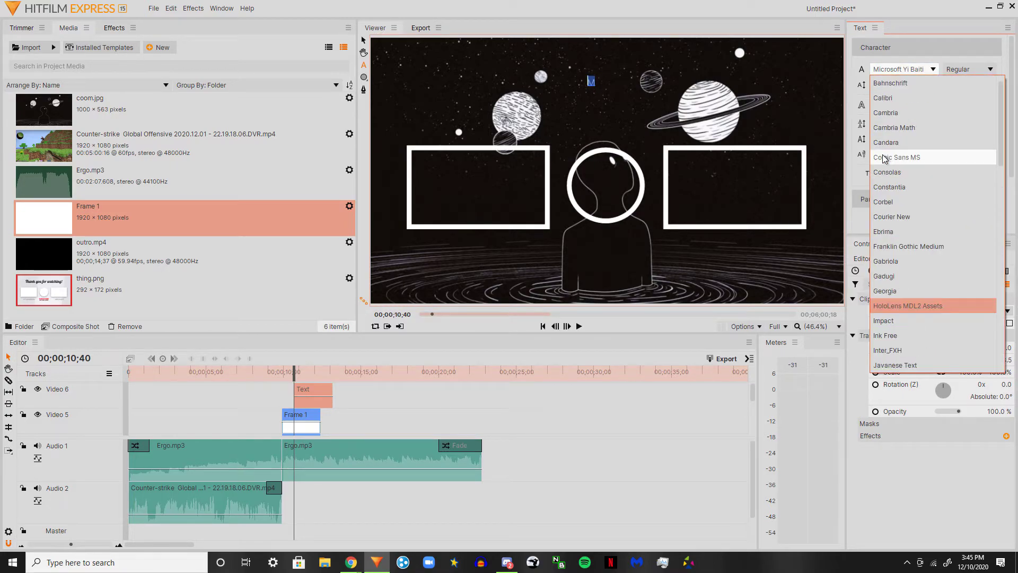
click(899, 256)
click(885, 65)
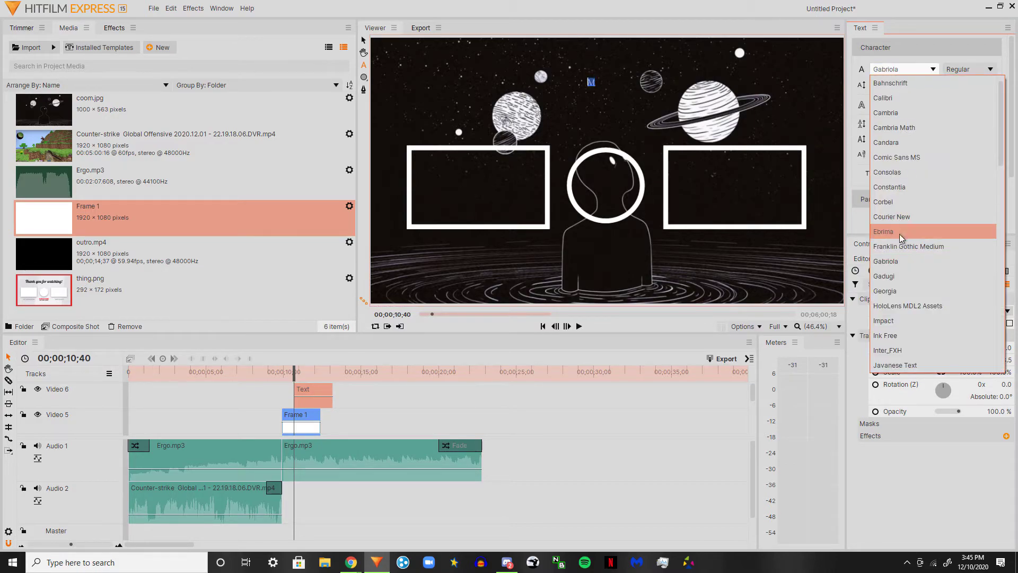
click(897, 277)
- Try the Yu Gothic UI and SimSun-ExtB fonts on the placeholder letter
click(902, 69)
scroll(905, 266, down, 10)
scroll(905, 266, down, 5)
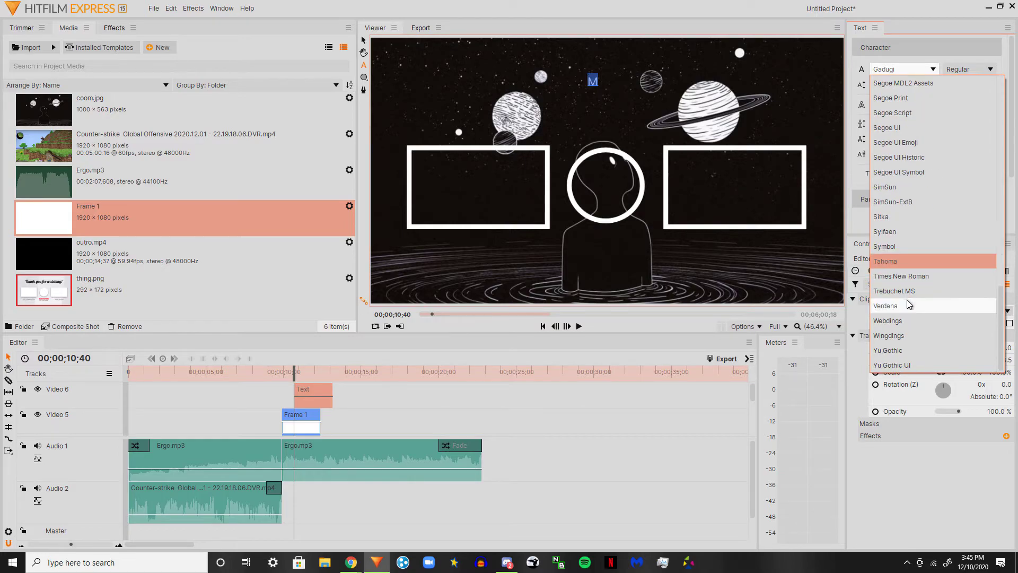
click(907, 359)
click(904, 70)
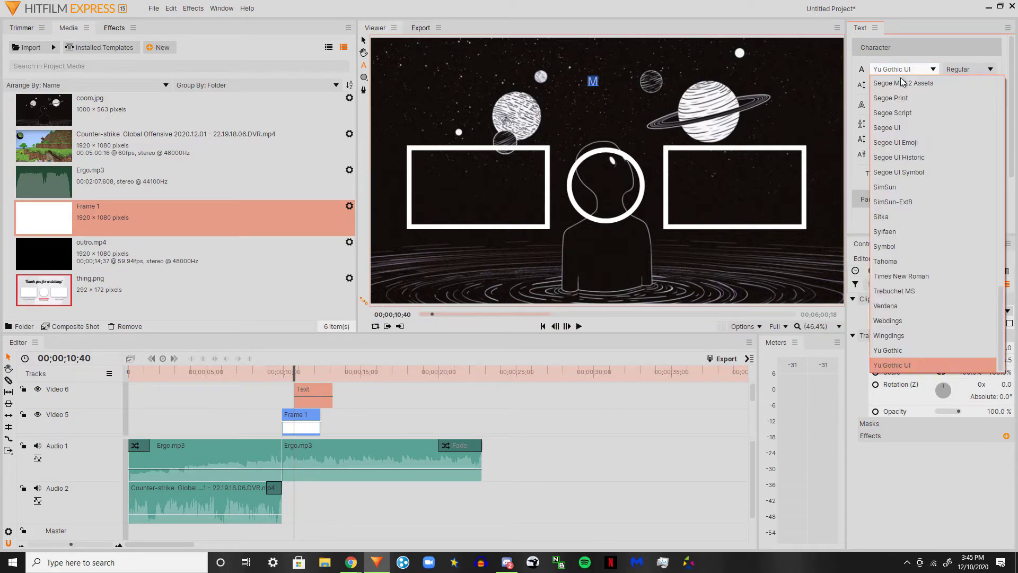
click(921, 202)
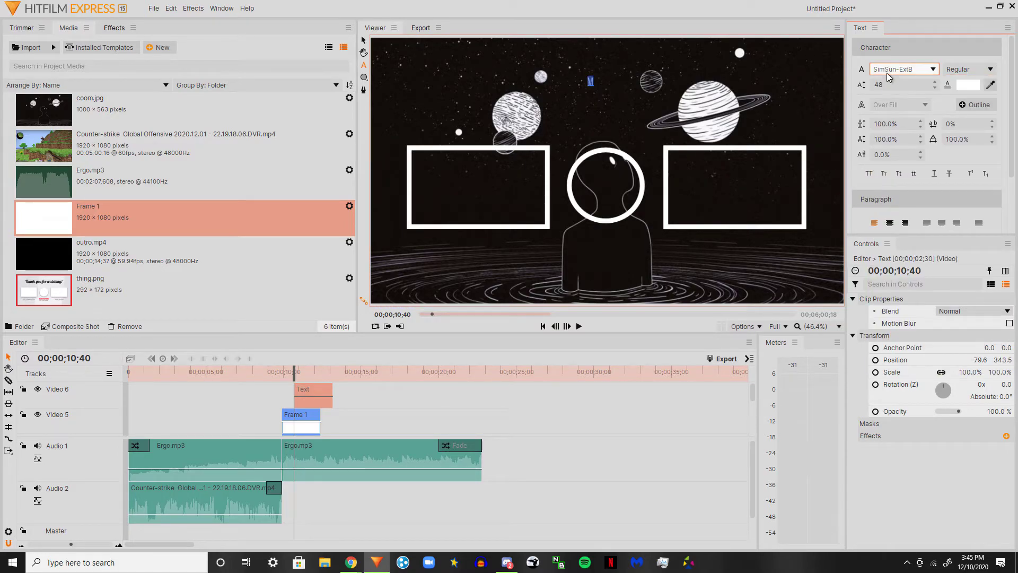
- Set the text's font to Segoe UI and replace the placeholder letter with "Thanks for watching"
click(904, 69)
click(910, 130)
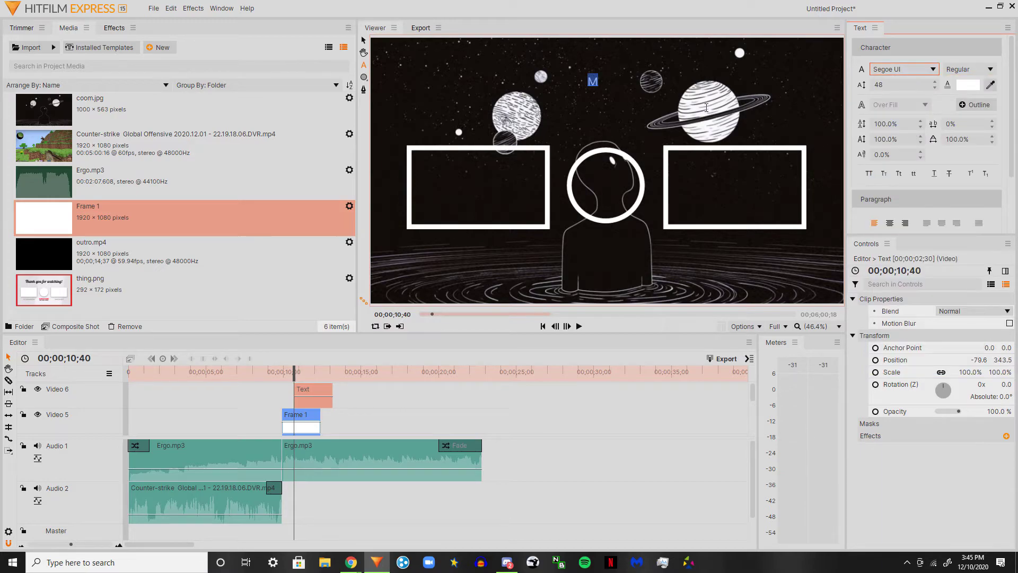
click(598, 80)
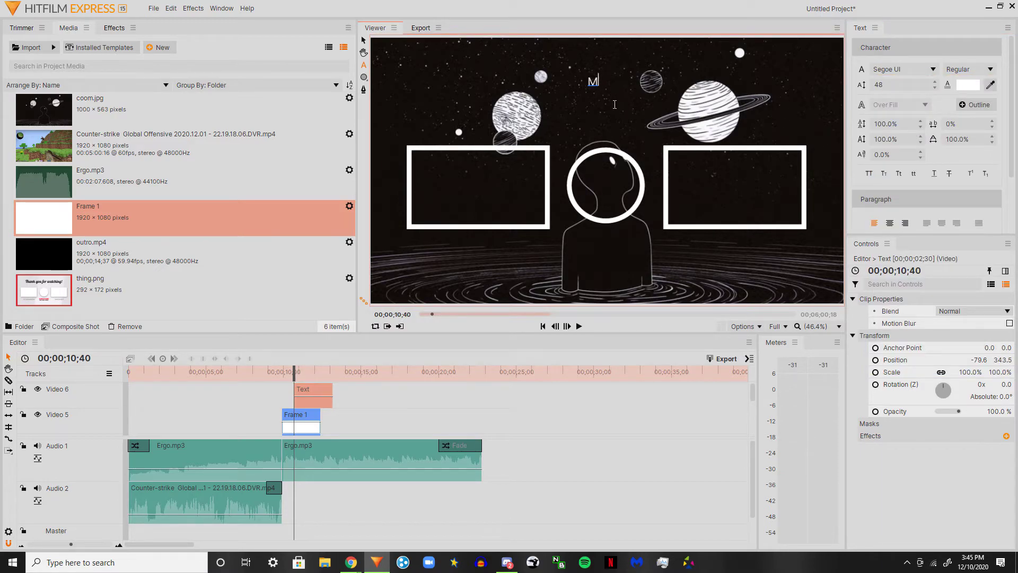
key(BackSpace)
text(Thanks)
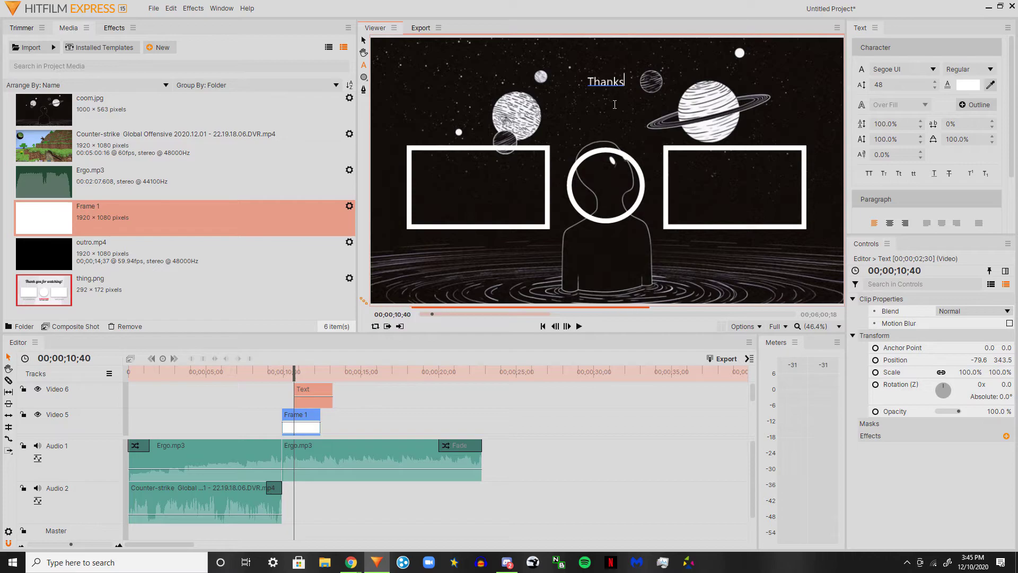
text( for watching)
click(364, 40)
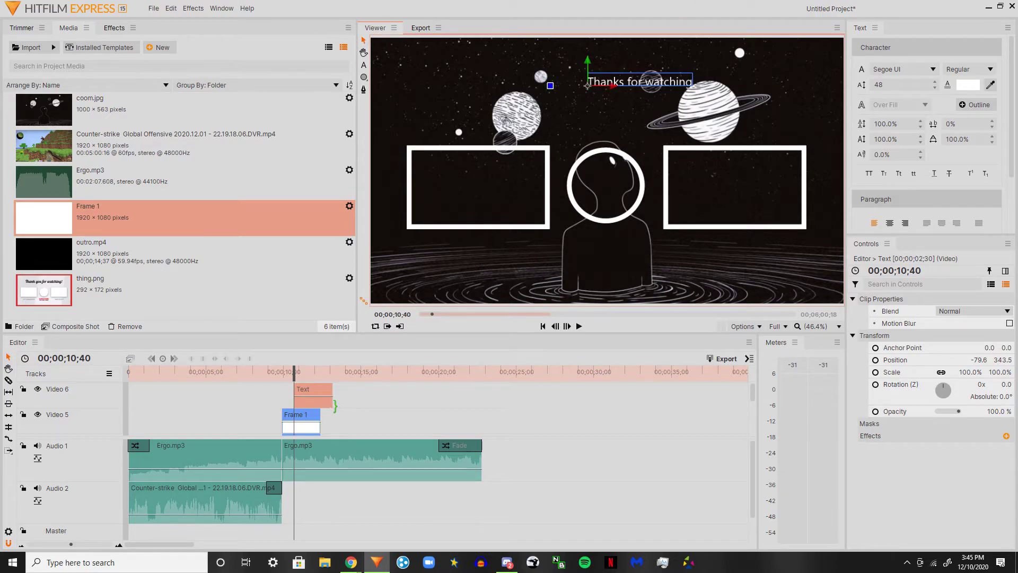
- Center the "Thanks for watching" text clip in the frame and center-align its paragraph
right_click(329, 406)
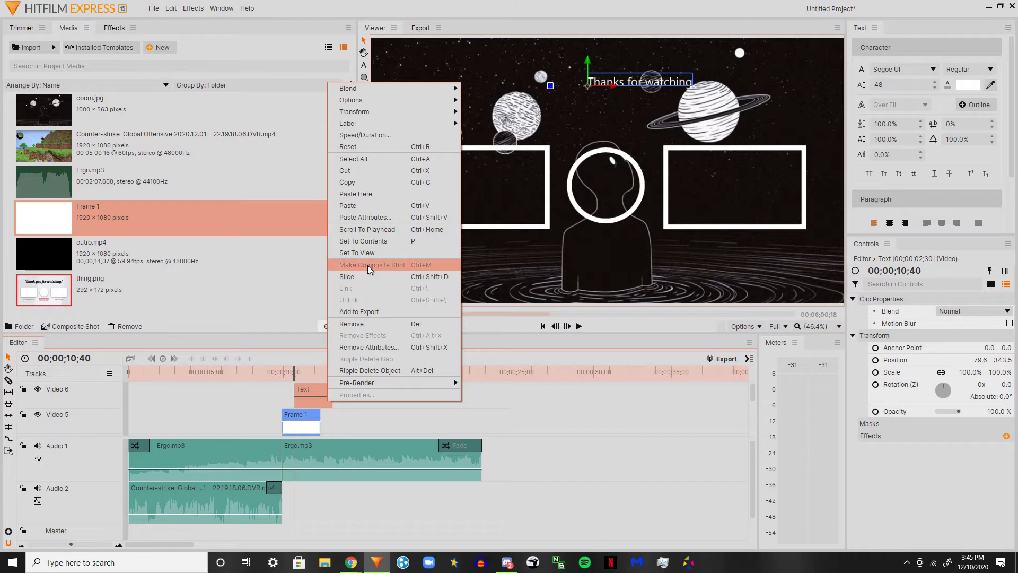
mouse_move(377, 110)
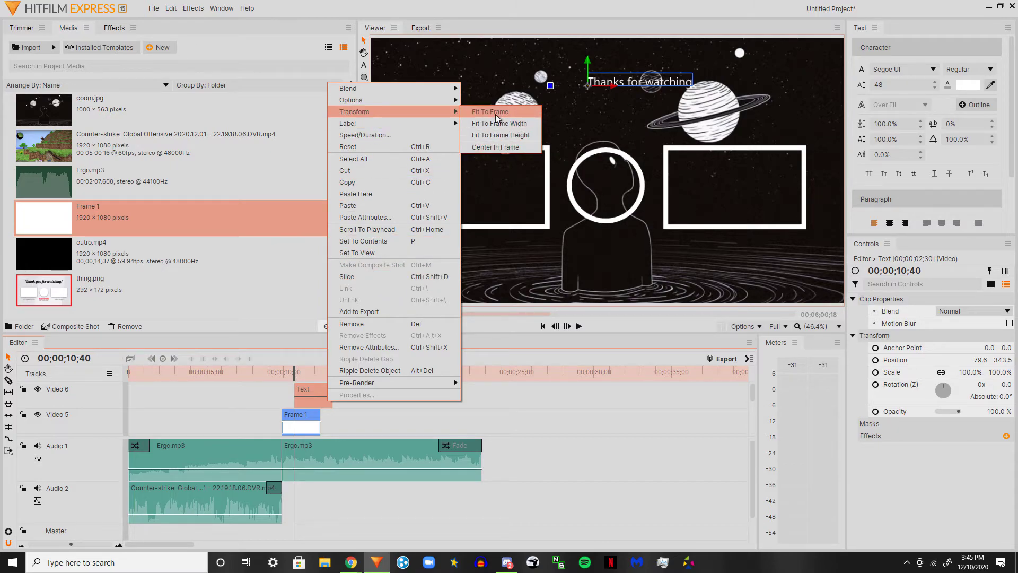
click(497, 147)
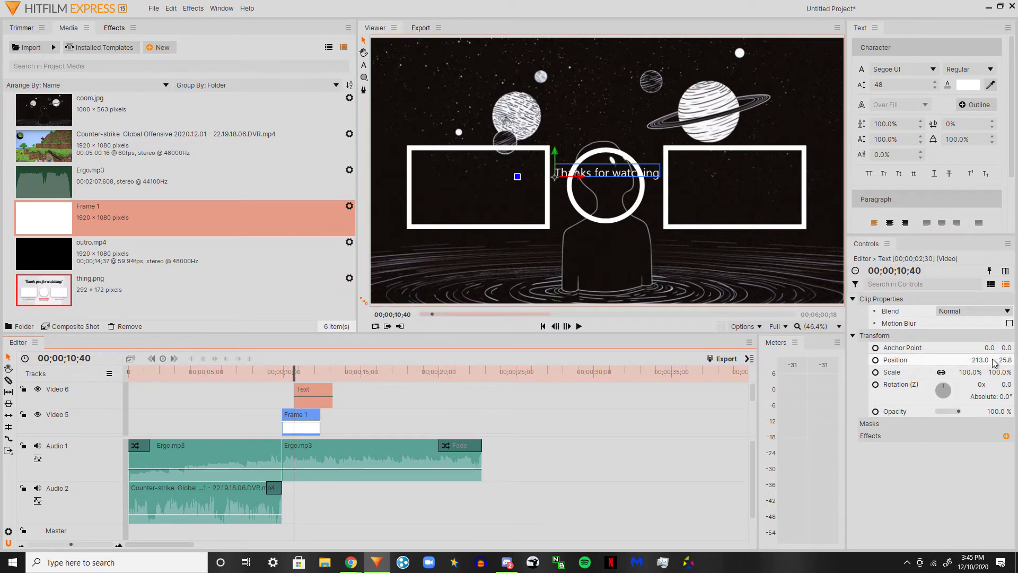
click(890, 223)
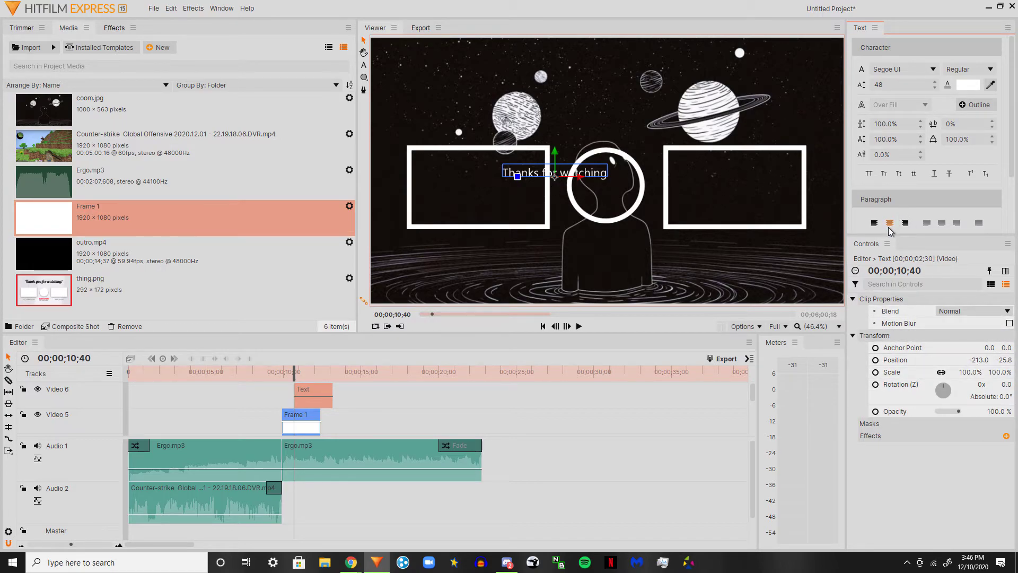
- Set the "Thanks for watching" text's position to 0, 400 and its scale to 200%
click(979, 361)
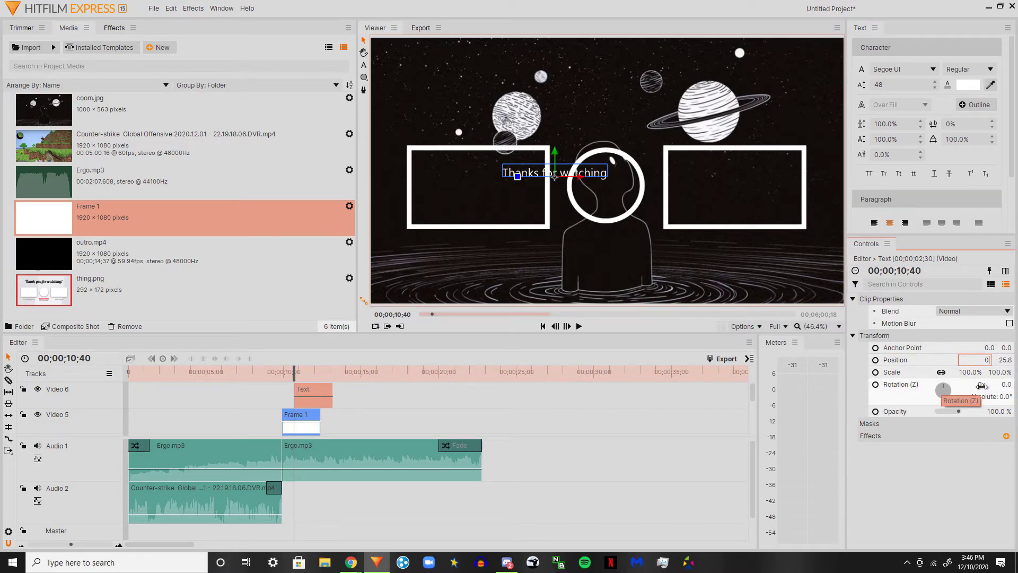
key(Return)
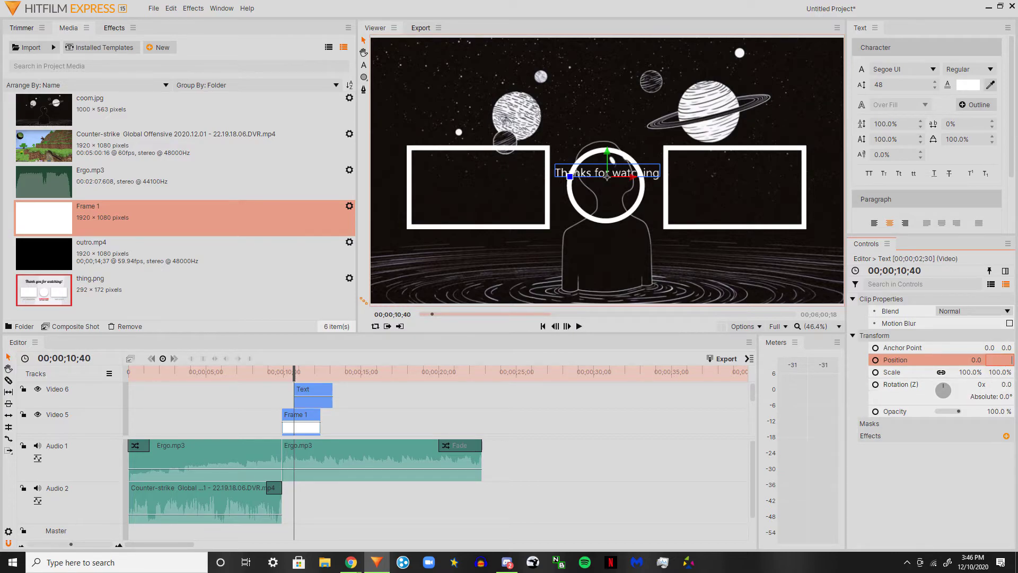
text(400)
key(Return)
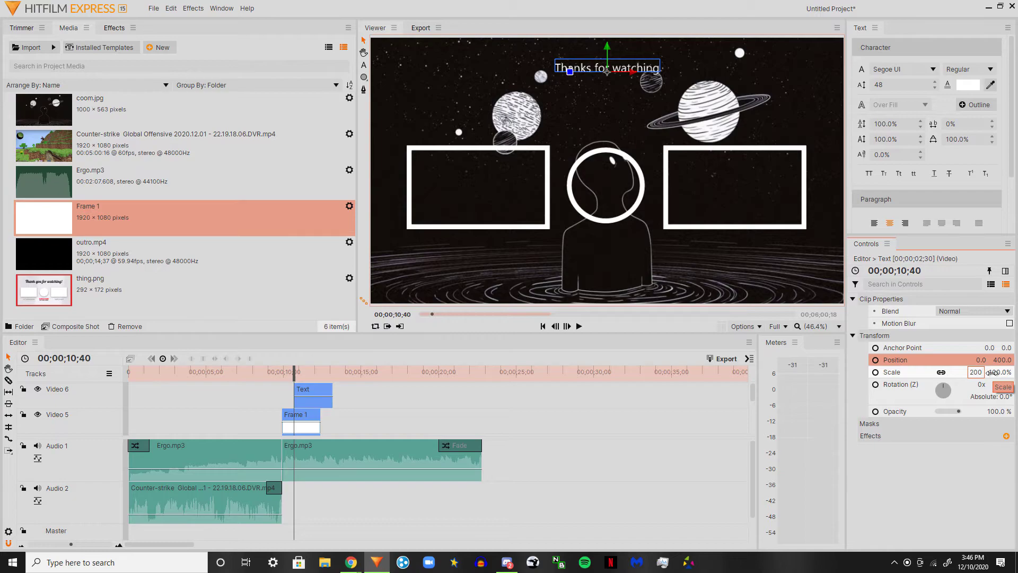
key(Return)
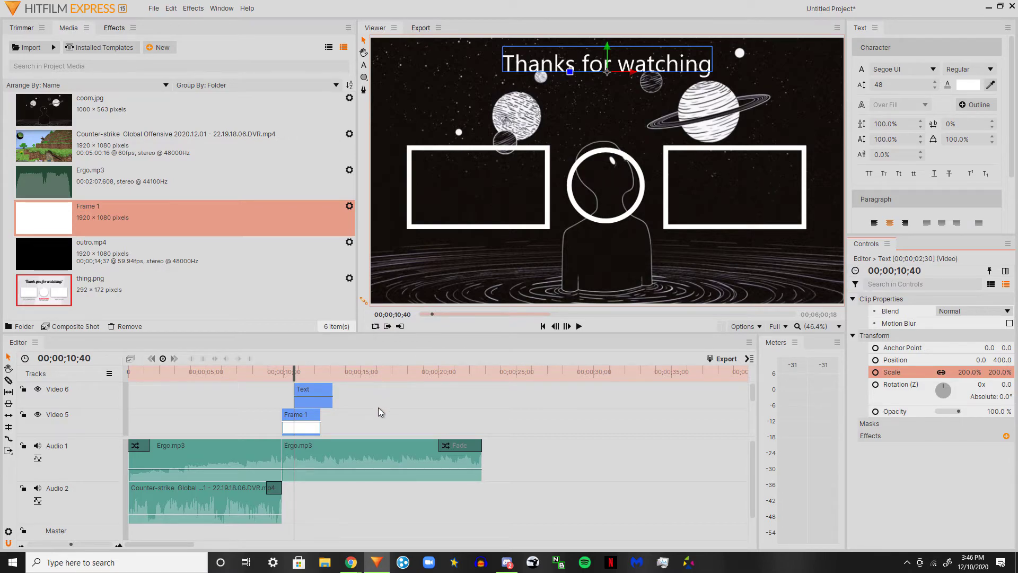
scroll(373, 400, down, 4)
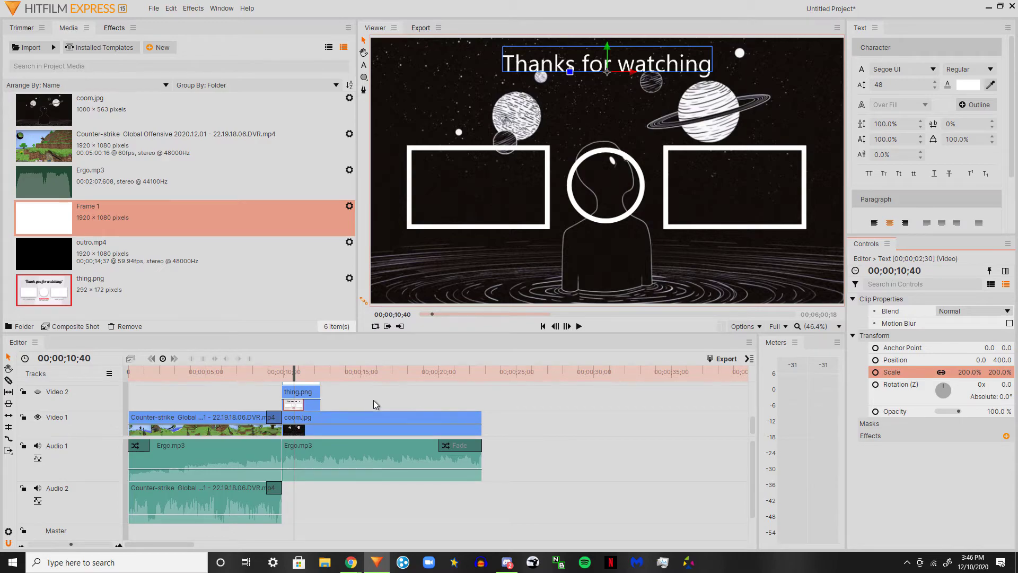
scroll(374, 401, up, 4)
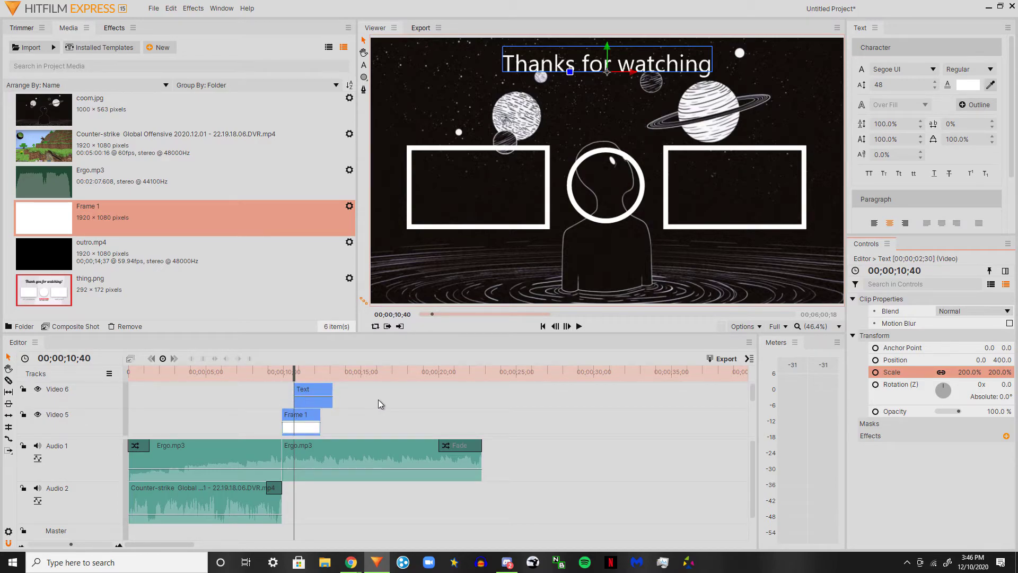
scroll(378, 399, down, 4)
scroll(381, 397, up, 3)
scroll(380, 401, up, 1)
scroll(373, 398, down, 3)
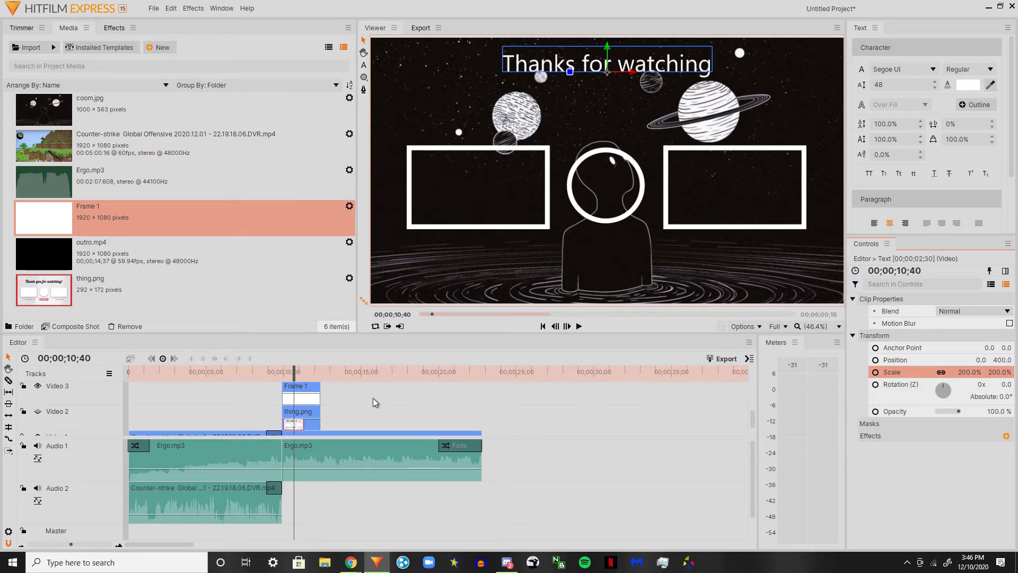
- Remove the thing.png reference clip from the Video 2 track
scroll(373, 397, up, 3)
scroll(374, 399, down, 4)
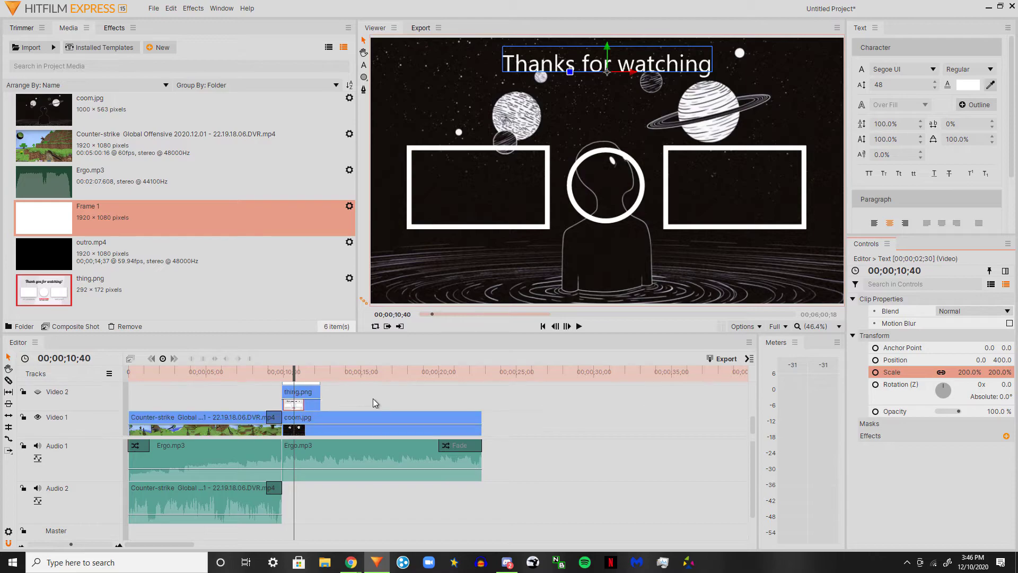
click(314, 405)
right_click(314, 406)
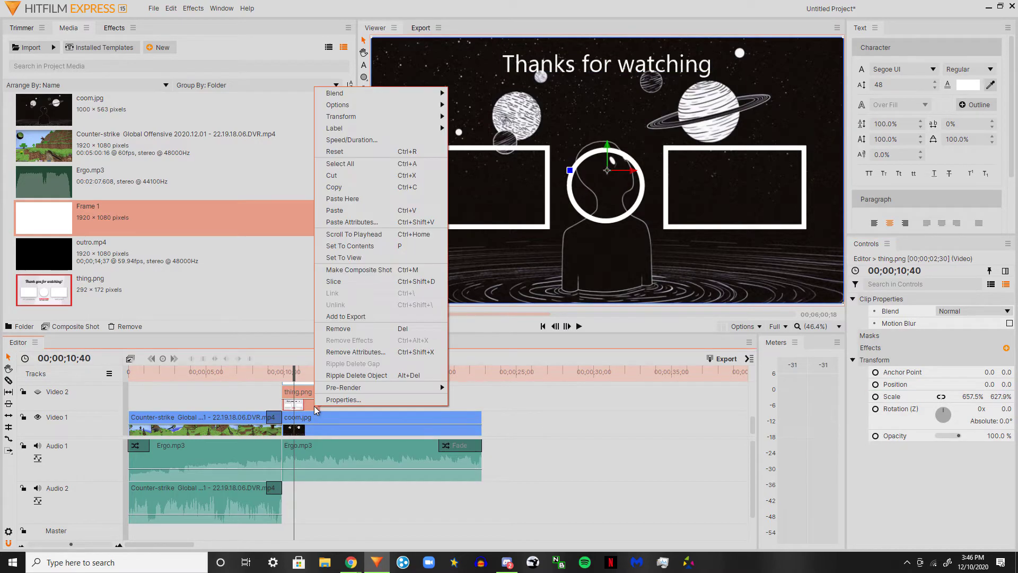
click(366, 328)
scroll(321, 409, up, 1)
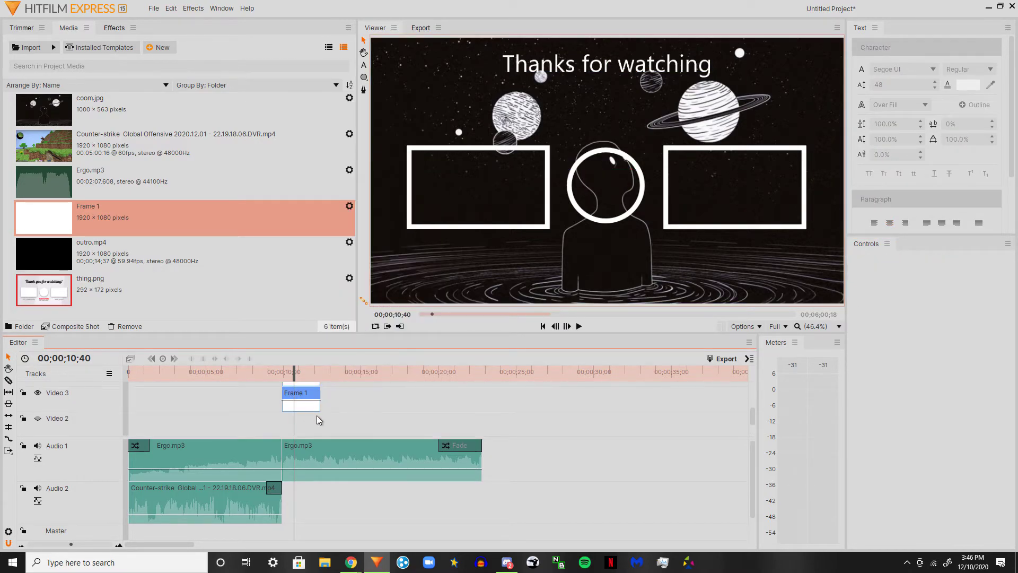
- Move the Frame 1 clip from the Video 3 track down to the empty Video 2 track
mouse_move(311, 401)
mouse_down()
mouse_move(355, 358)
mouse_move(358, 403)
mouse_move(312, 392)
mouse_move(341, 383)
mouse_move(318, 391)
mouse_move(326, 398)
mouse_move(307, 414)
mouse_move(329, 409)
mouse_up()
scroll(352, 405, up, 3)
scroll(312, 392, down, 3)
scroll(319, 391, down, 3)
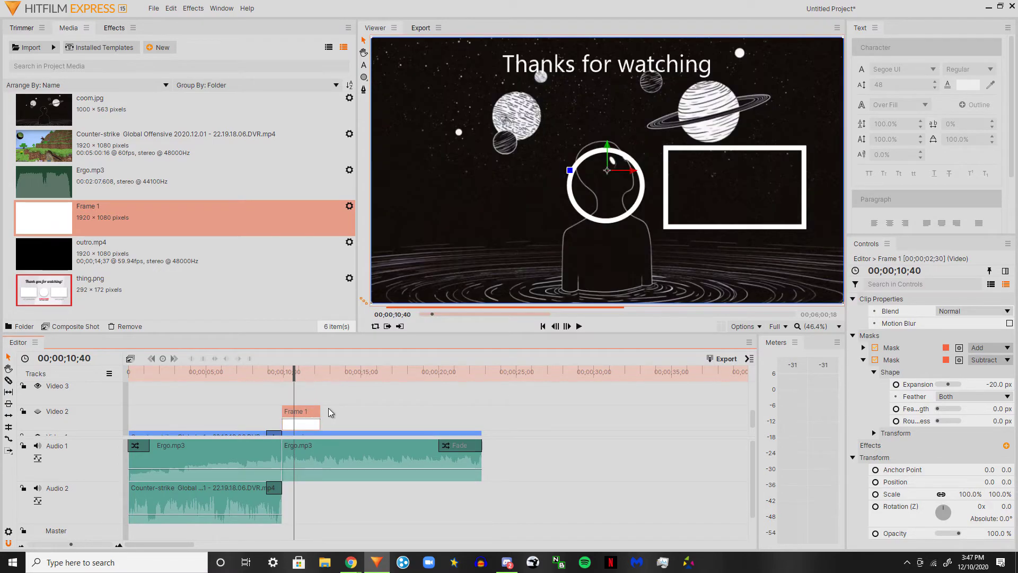
scroll(329, 408, up, 2)
scroll(329, 408, down, 1)
scroll(330, 408, up, 1)
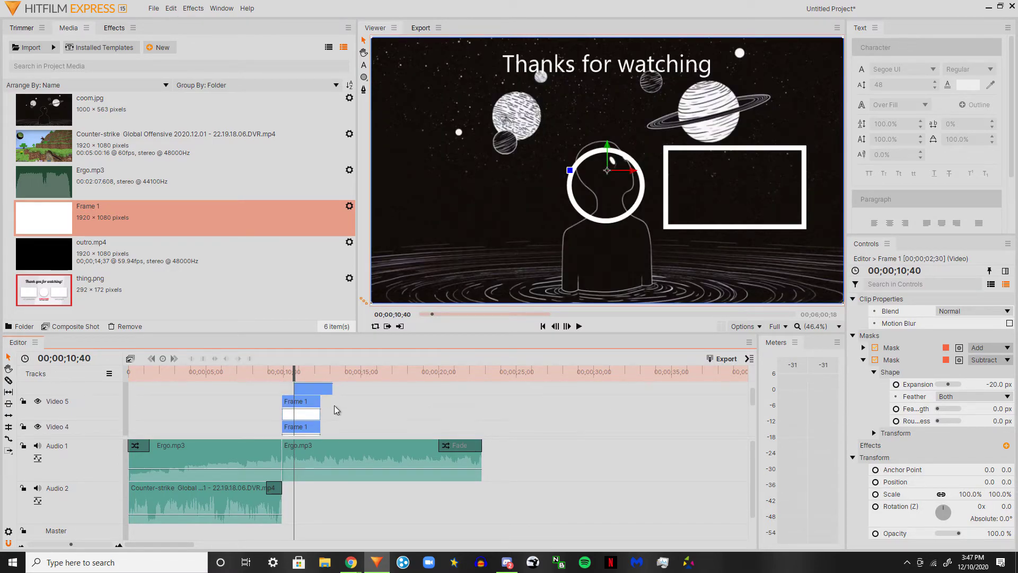
- Move the remaining frame clips and the text clip down one track, aligning the text's start with the frames on Video 5
click(343, 424)
click(310, 389)
scroll(306, 393, down, 2)
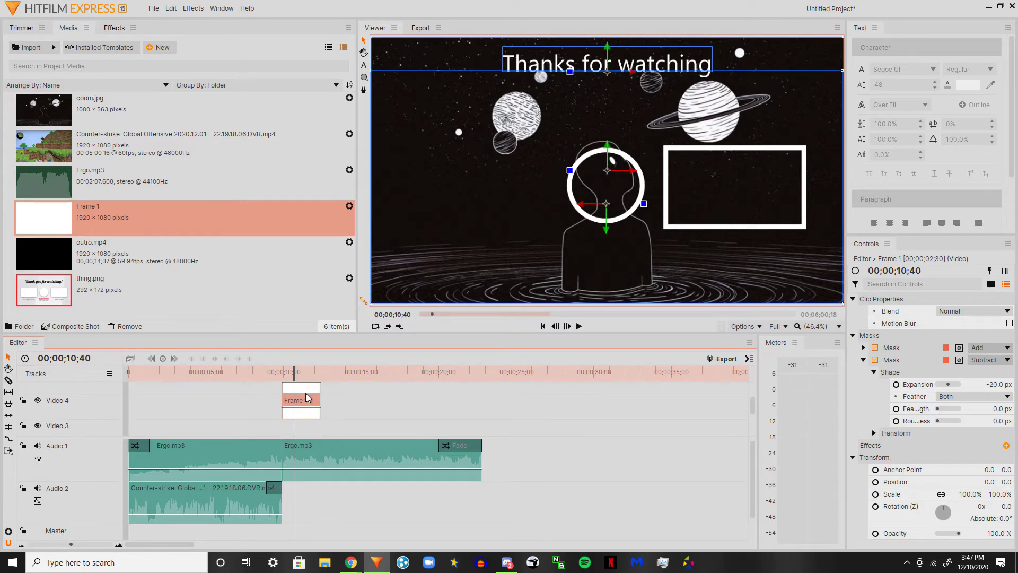
drag(309, 386, 418, 397)
scroll(342, 405, up, 2)
scroll(343, 405, up, 1)
click(400, 399)
scroll(359, 399, down, 3)
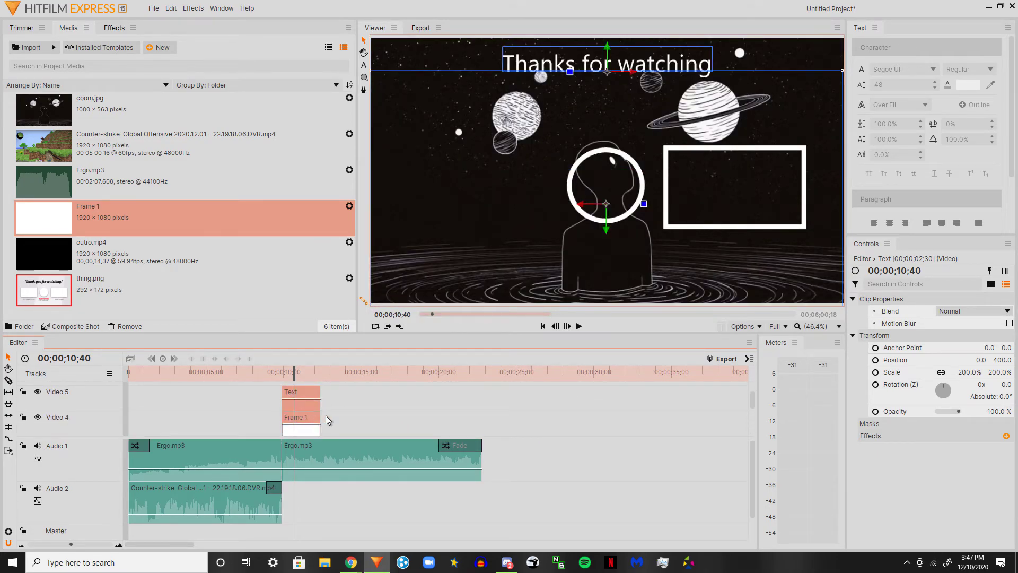
- Extend the text and Frame 1 clips to end at about 20 seconds on the timeline
drag(326, 419, 433, 419)
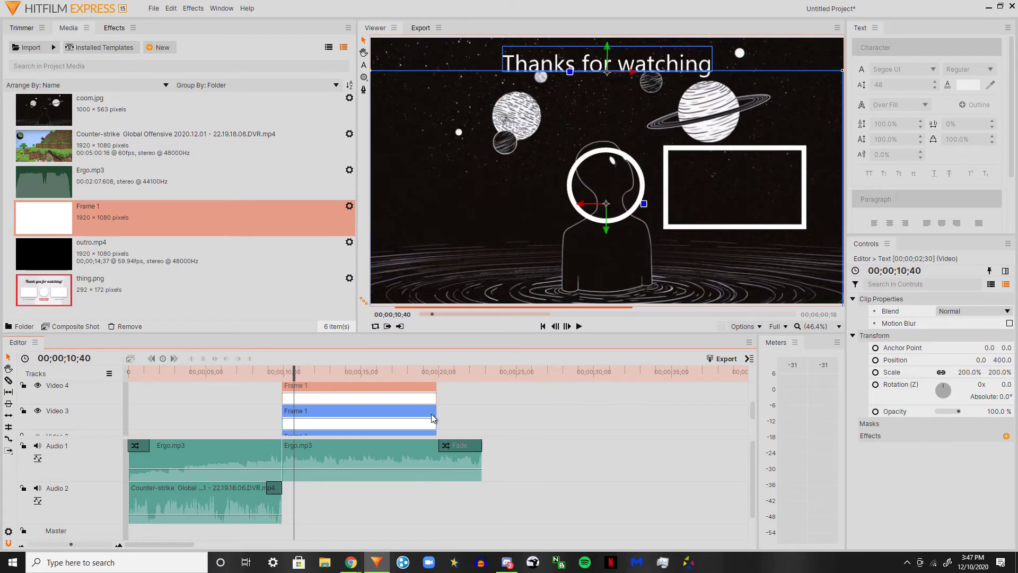
scroll(433, 419, down, 2)
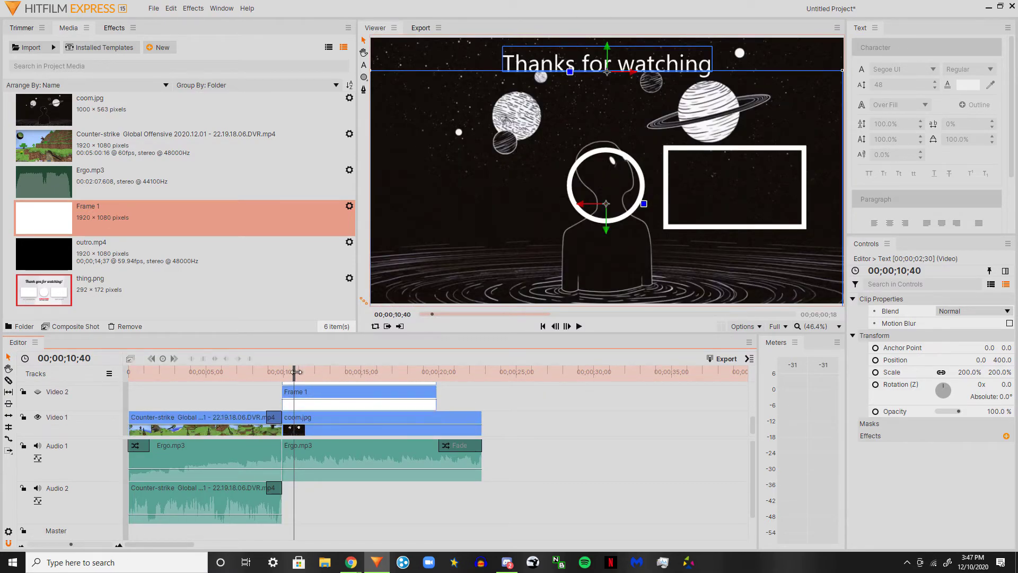
drag(295, 373, 350, 428)
- Turn the visibility of the Video 2 track back on
scroll(354, 425, up, 2)
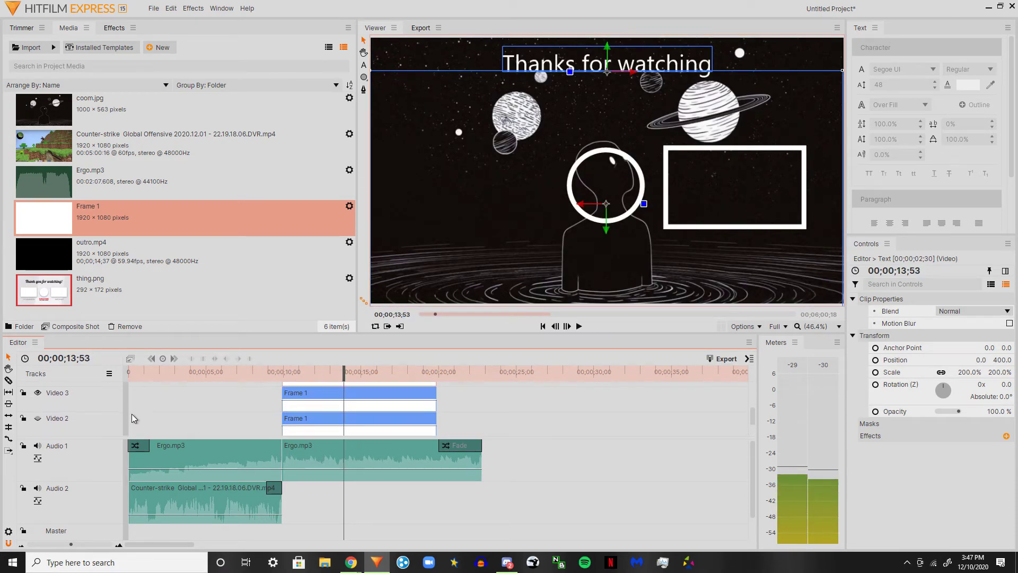
scroll(117, 414, down, 1)
click(38, 405)
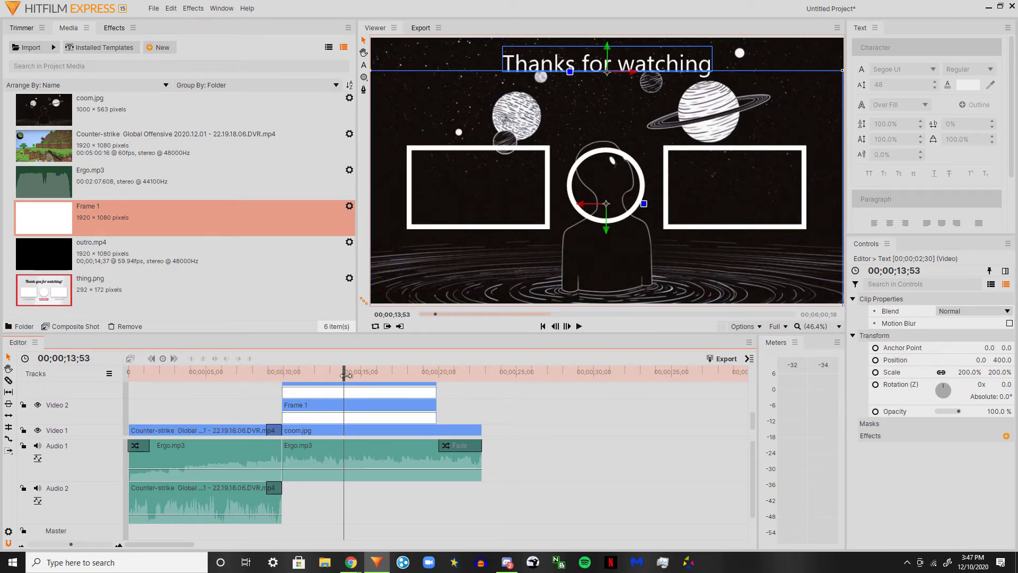
- Apply an Additive Dissolve transition to the end of the coom.jpg clip
drag(345, 372, 456, 424)
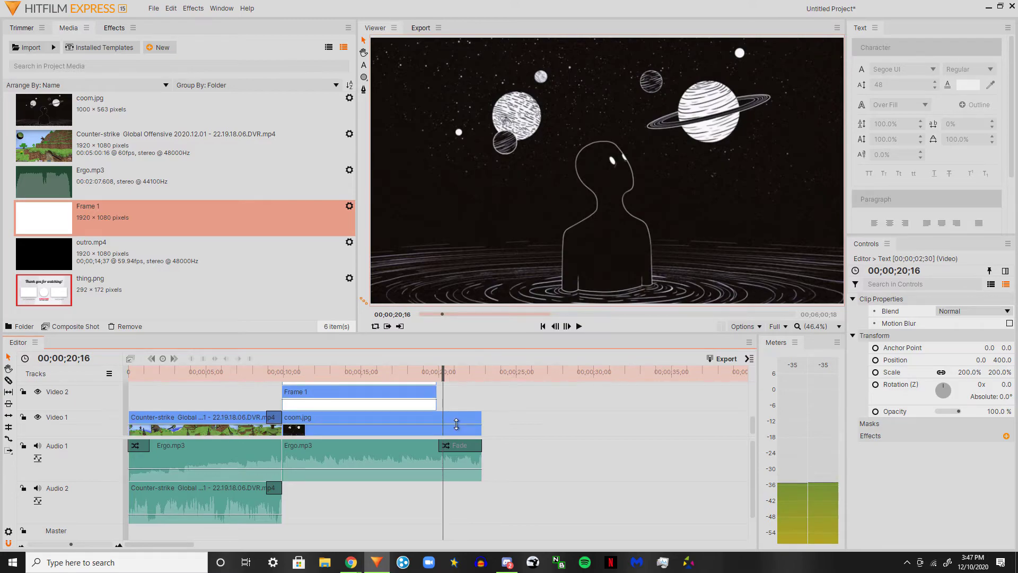
click(115, 29)
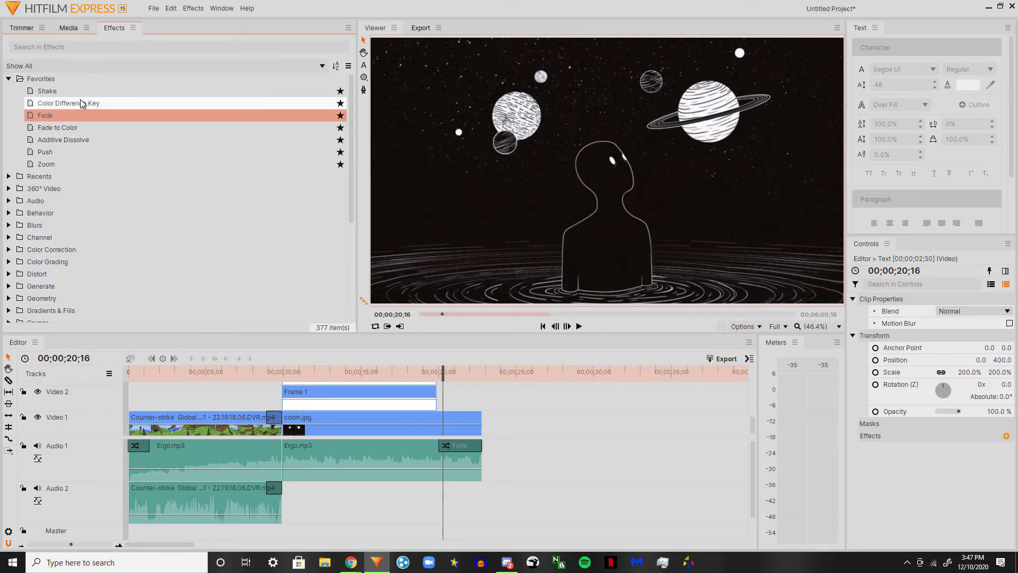
drag(92, 140, 440, 418)
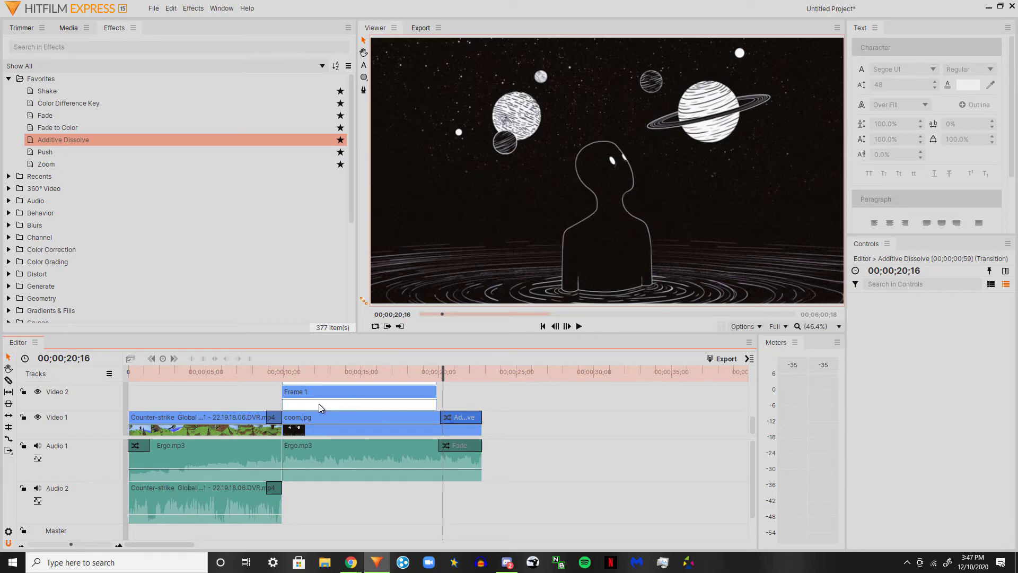
- Apply Fade to Color transitions to the ends of the text clip and the Frame 1 clips on Video 2 through 4
scroll(341, 415, up, 1)
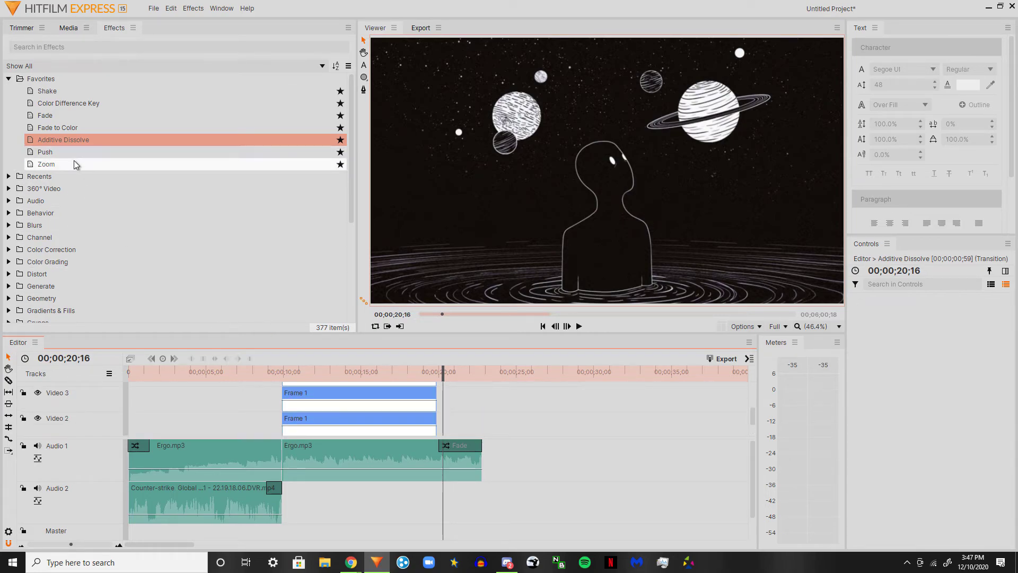
drag(84, 115, 430, 417)
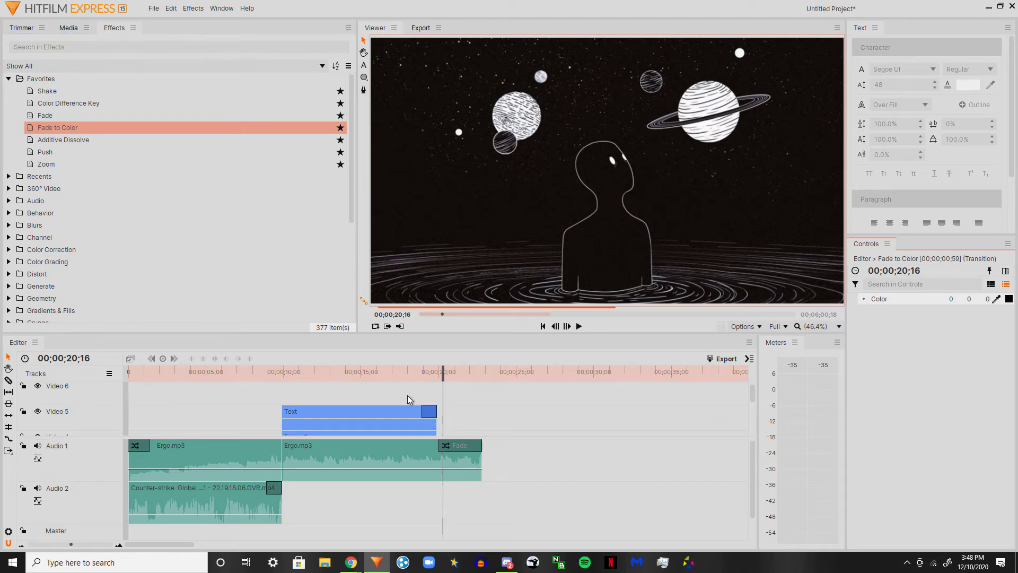
drag(47, 127, 430, 422)
scroll(471, 422, down, 1)
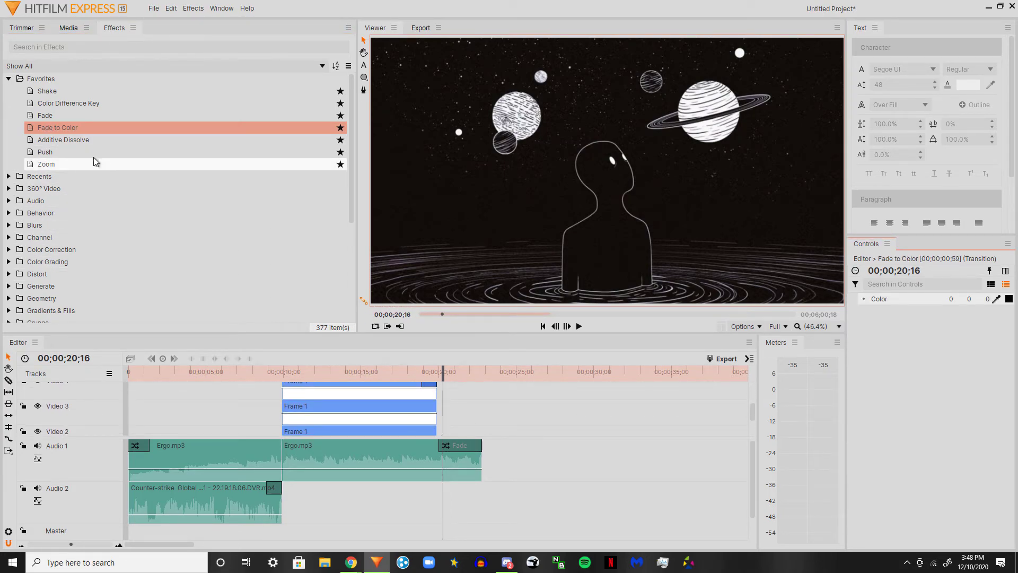
drag(130, 128, 414, 397)
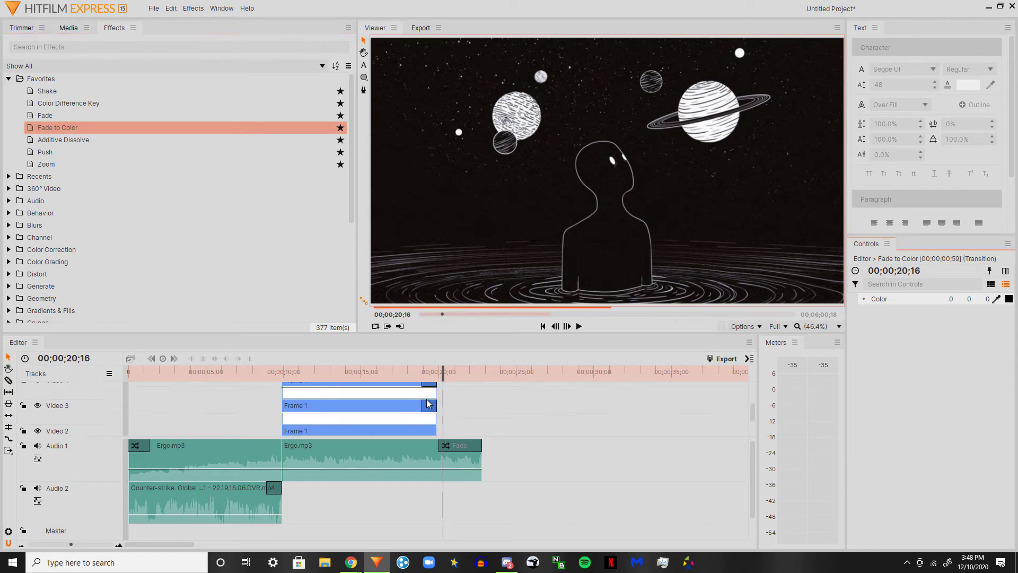
scroll(410, 393, down, 1)
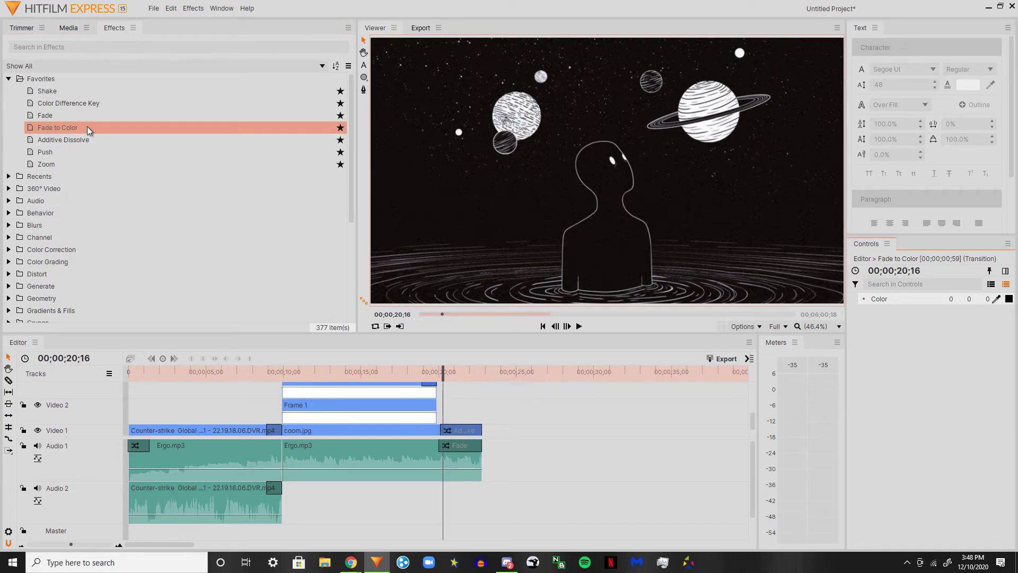
drag(80, 127, 427, 410)
- Play the whole timeline from the start to review the end screen and transitions, and return to the 10-second mark
drag(443, 372, 101, 375)
click(584, 328)
click(584, 329)
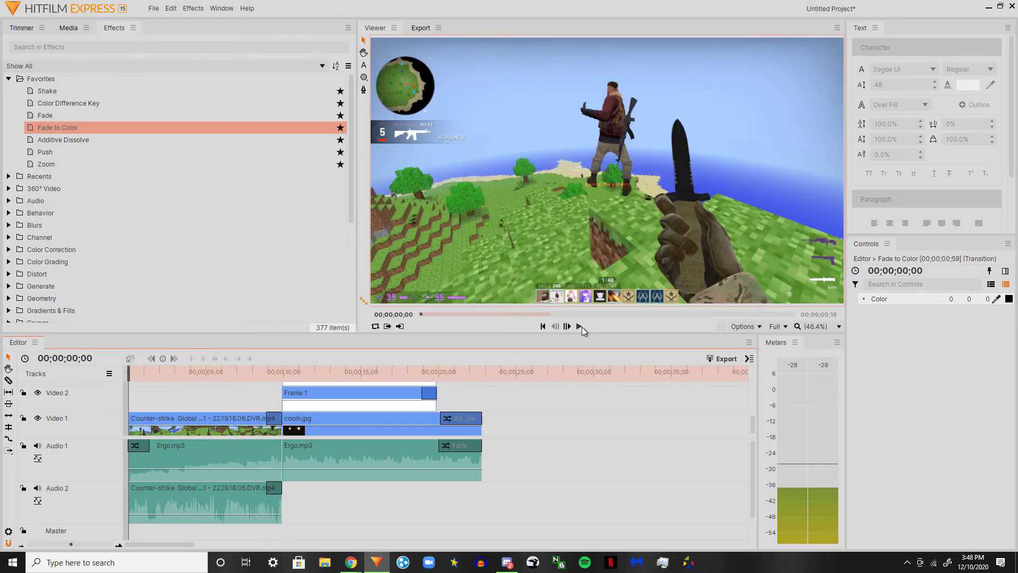
click(580, 327)
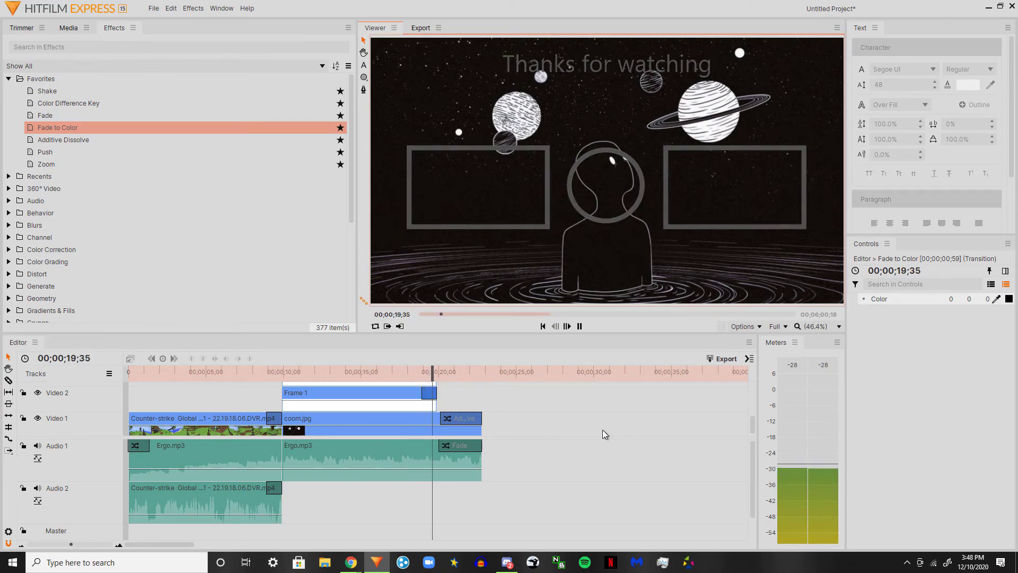
click(580, 326)
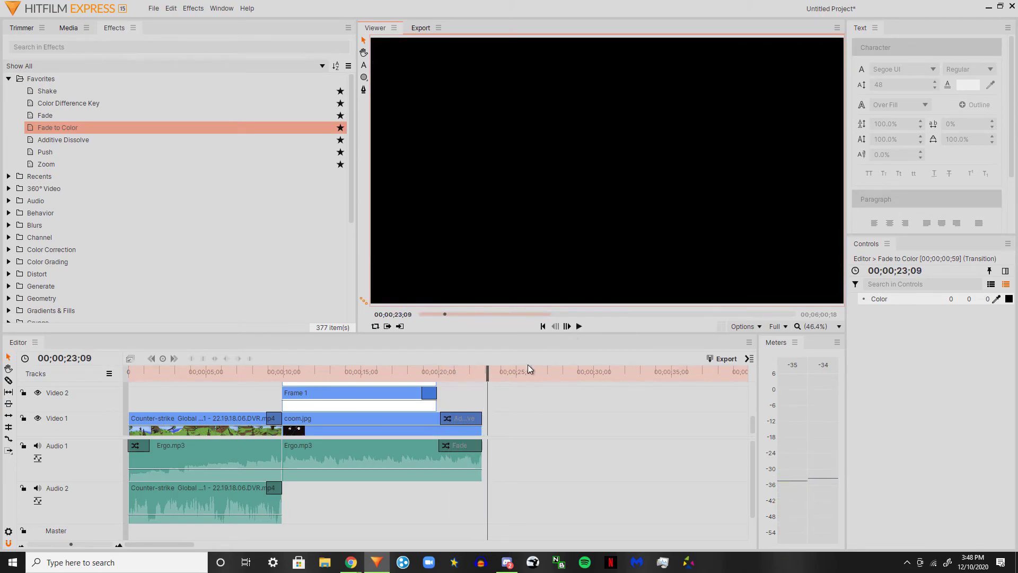
drag(493, 373, 289, 377)
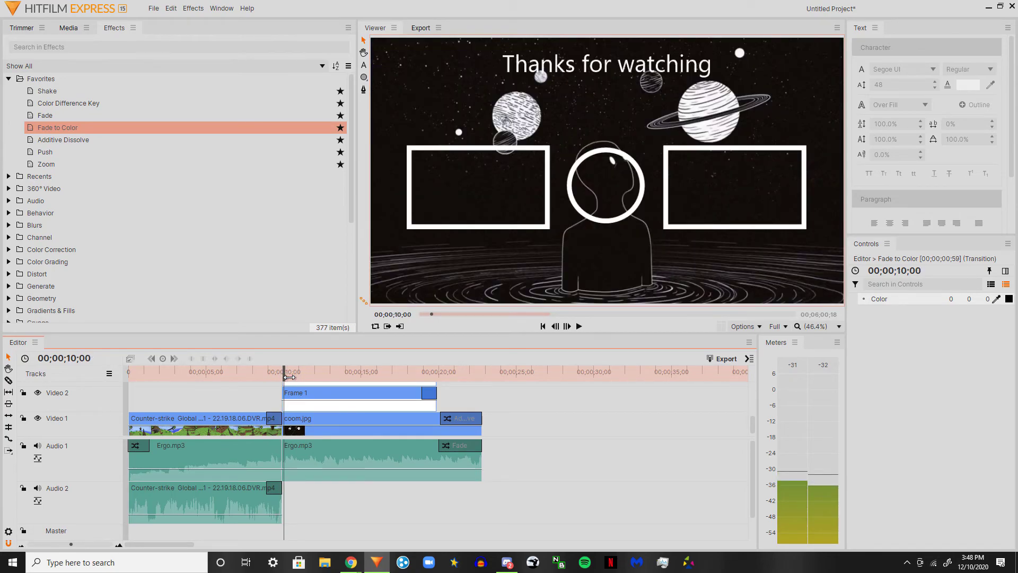